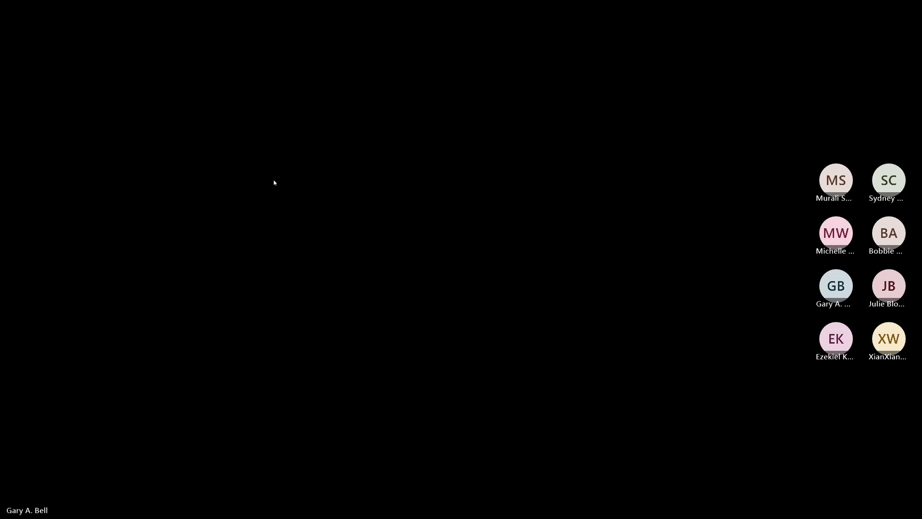
# Step: Switch to the browser window showing Power BI
pyautogui.hotkey('alt', 'Tab')
pyautogui.hotkey('alt', 'Tab')
pyautogui.hotkey('alt', 'Tab')
pyautogui.hotkey('alt', 'Tab')
pyautogui.hotkey('alt', 'Tab')
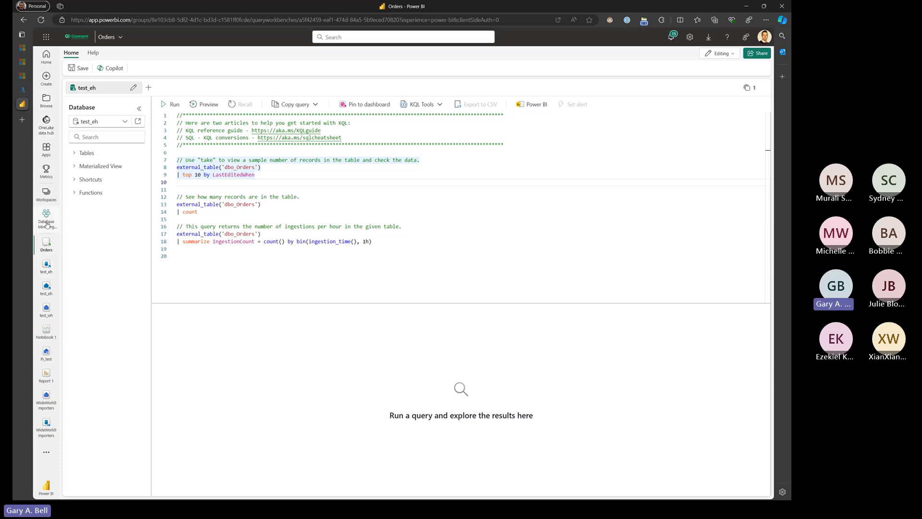
# Step: Search the workspaces for "Database Mirroring" and copy the search text
pyautogui.click(46, 193)
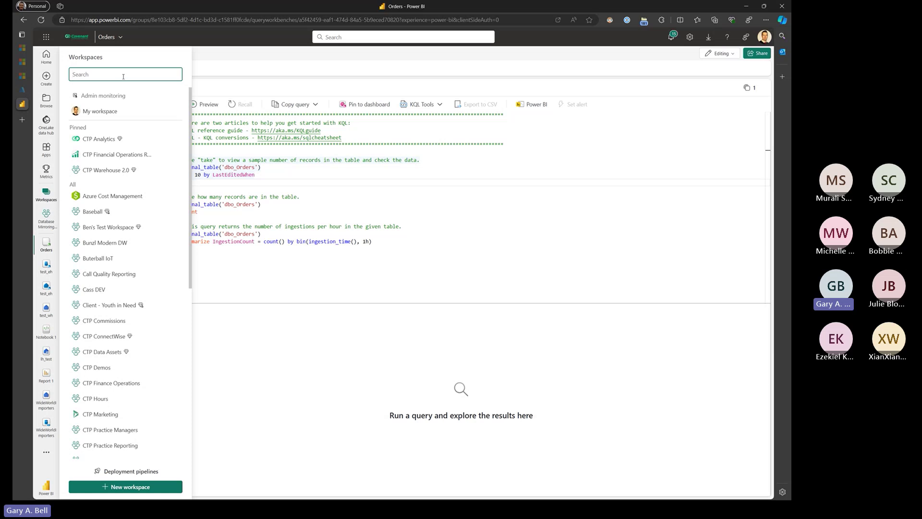
pyautogui.write('DAta')
pyautogui.press('BackSpace')
pyautogui.press('BackSpace')
pyautogui.write('tabas')
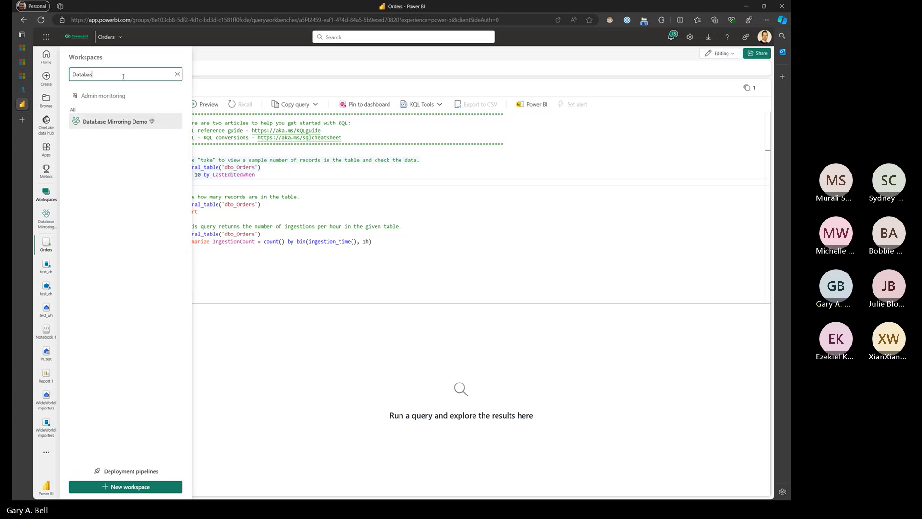
pyautogui.write('e Mirroring')
pyautogui.moveTo(143, 75); pyautogui.dragTo(58, 73)
pyautogui.hotkey('ctrl', 'c')
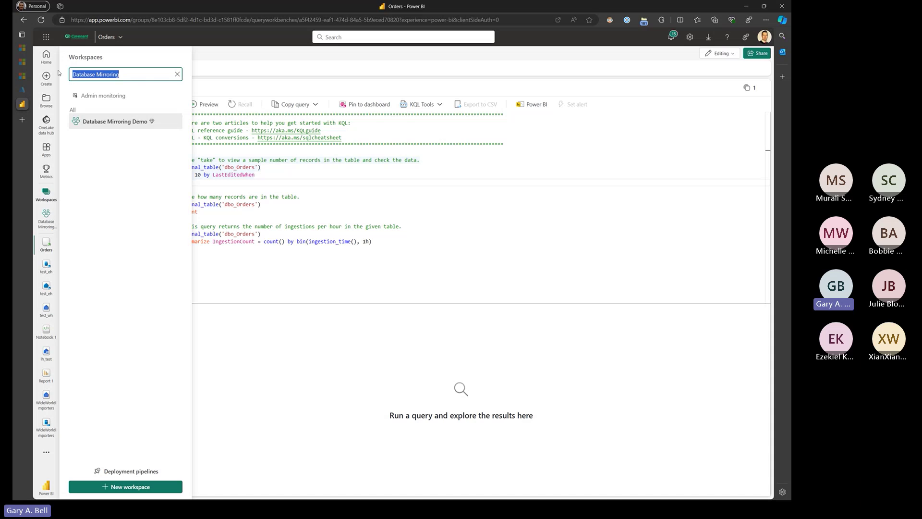
# Step: Start a new workspace and name it Database Mirroring using the copied text
pyautogui.click(138, 487)
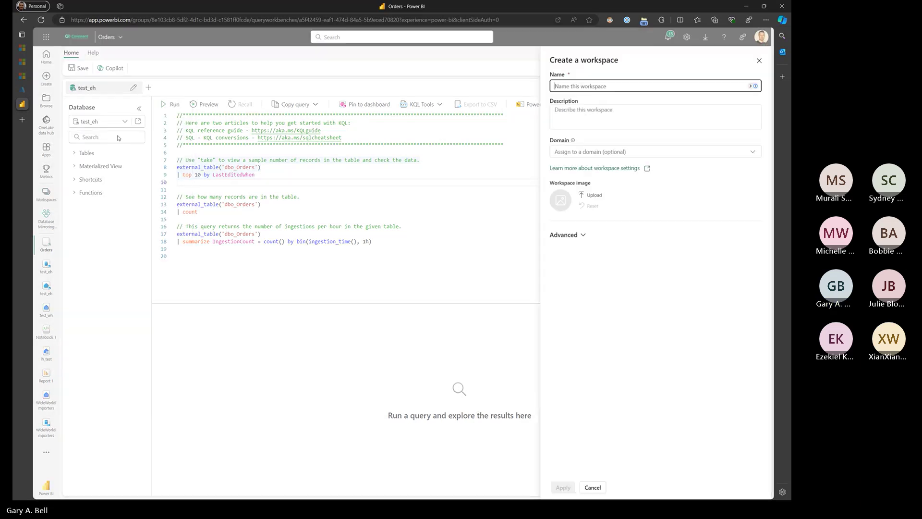
pyautogui.hotkey('ctrl', 'v')
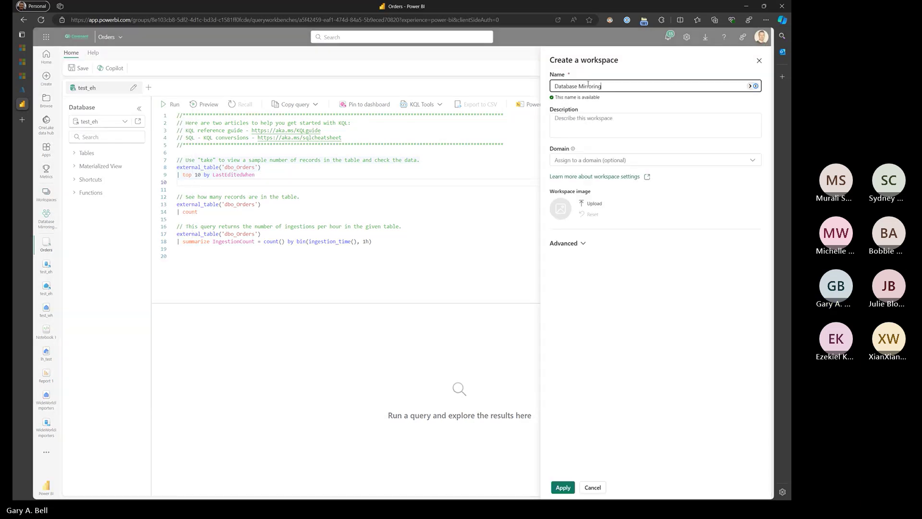
pyautogui.click(599, 219)
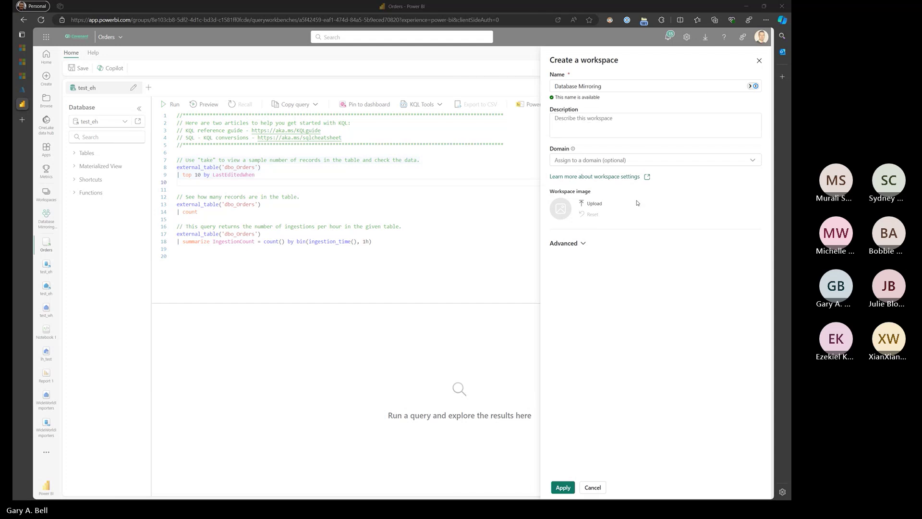
# Step: Set the new workspace's license mode to Fabric capacity in the advanced settings and create the workspace
pyautogui.click(576, 245)
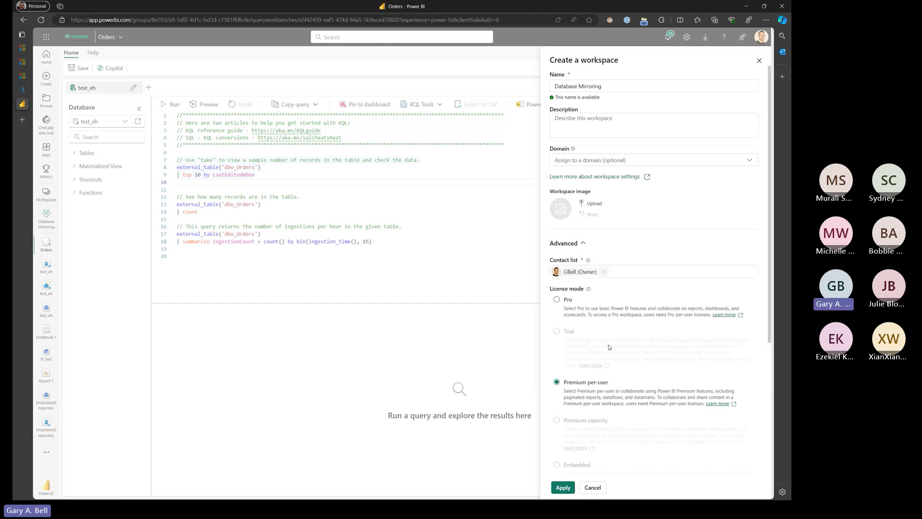
pyautogui.scroll(-4, 610, 328)
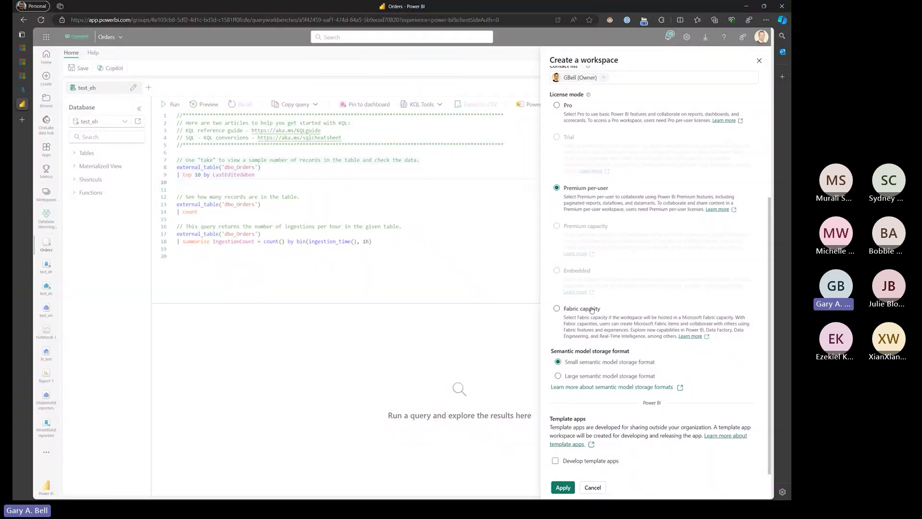
pyautogui.scroll(2, 627, 221)
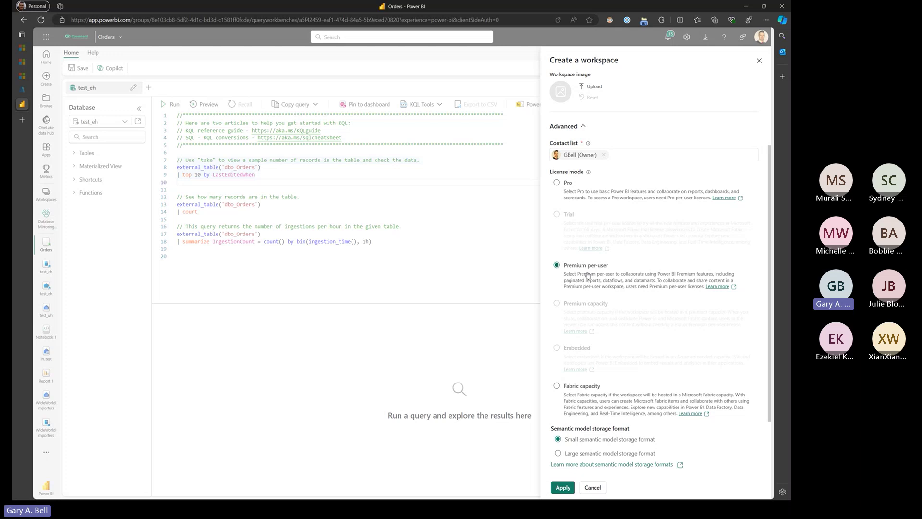
pyautogui.click(598, 391)
pyautogui.scroll(-3, 622, 358)
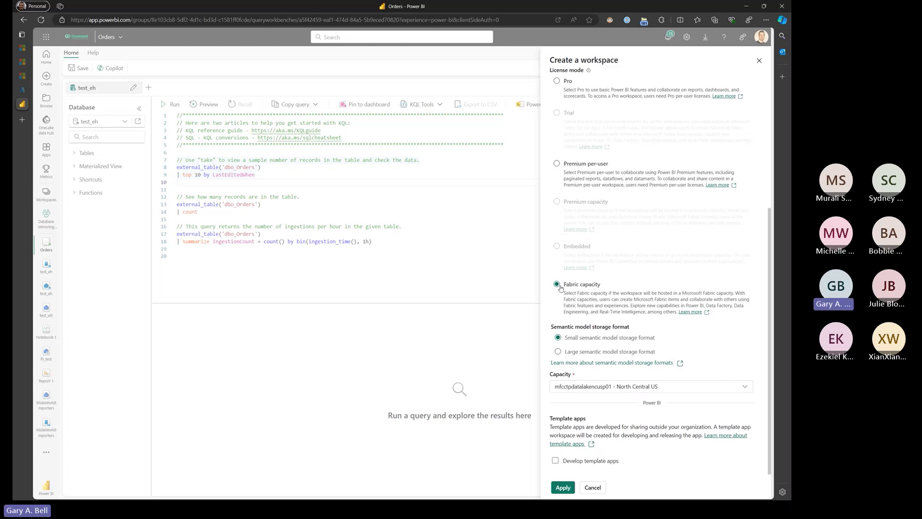
pyautogui.click(563, 488)
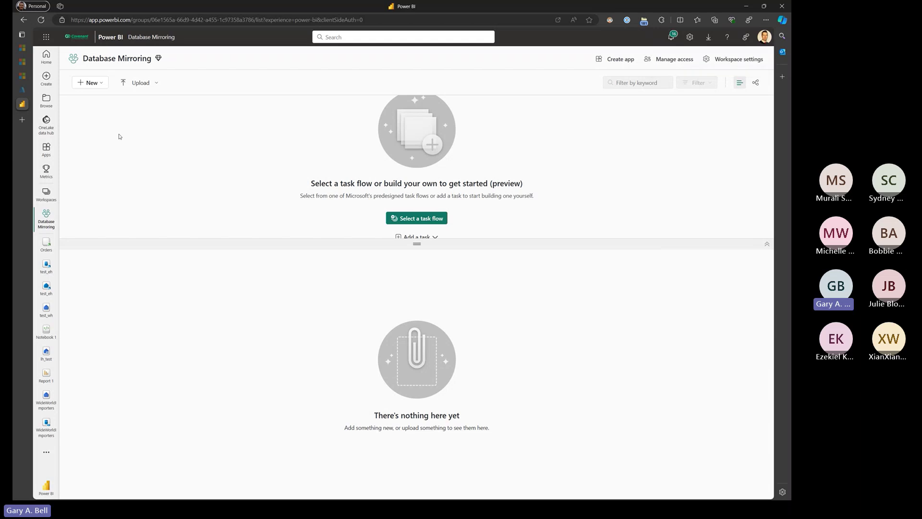
# Step: Open the full catalogue of new item types for the Database Mirroring workspace and look through its categories
pyautogui.click(93, 83)
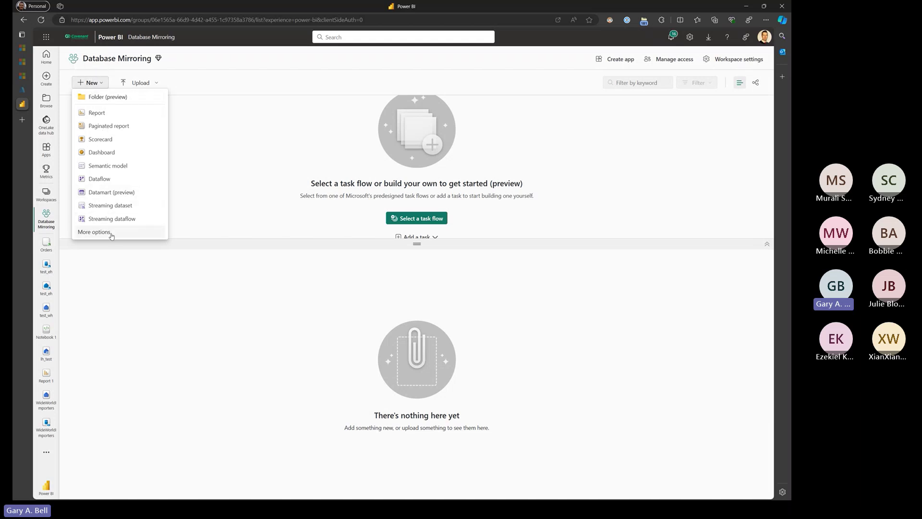
pyautogui.click(94, 231)
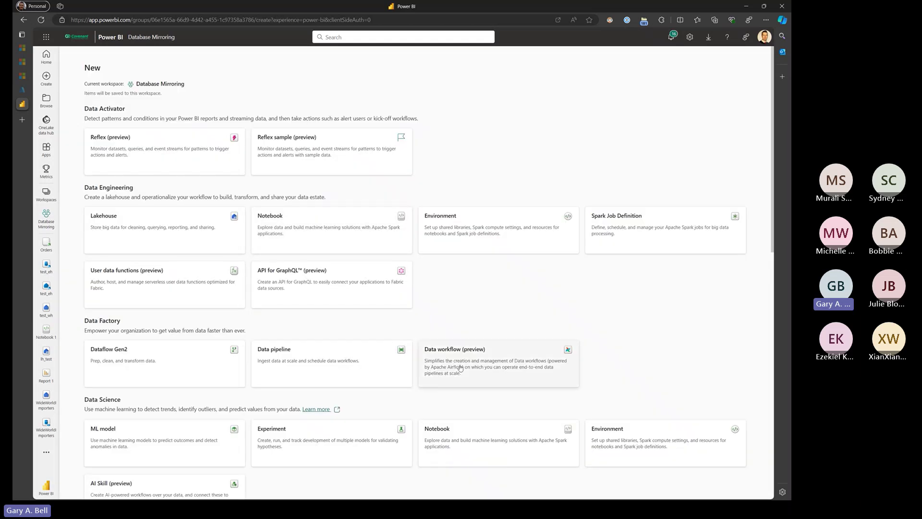
pyautogui.scroll(-4, 461, 368)
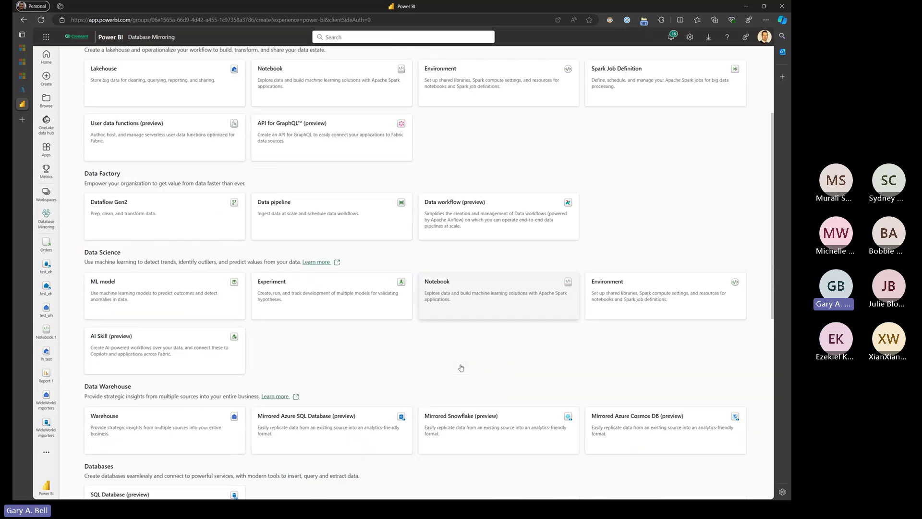
pyautogui.scroll(-7, 461, 368)
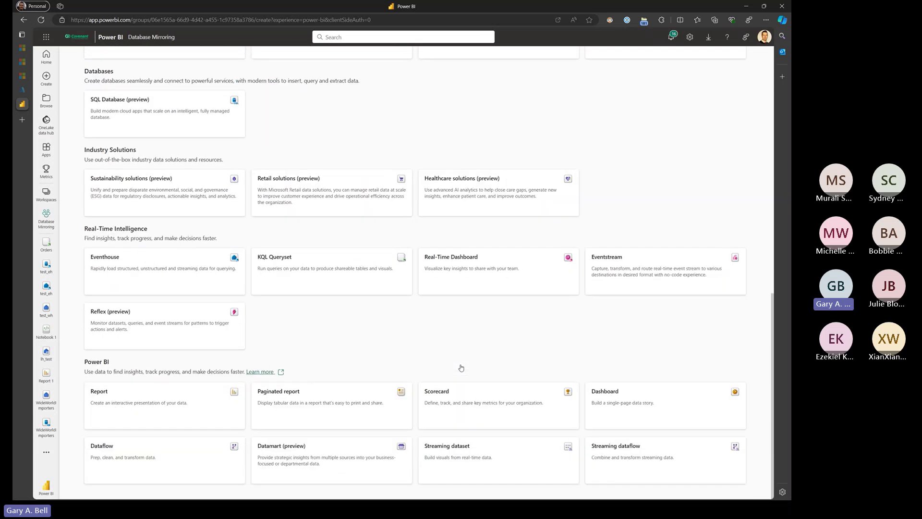
pyautogui.scroll(6, 461, 368)
pyautogui.scroll(5, 460, 368)
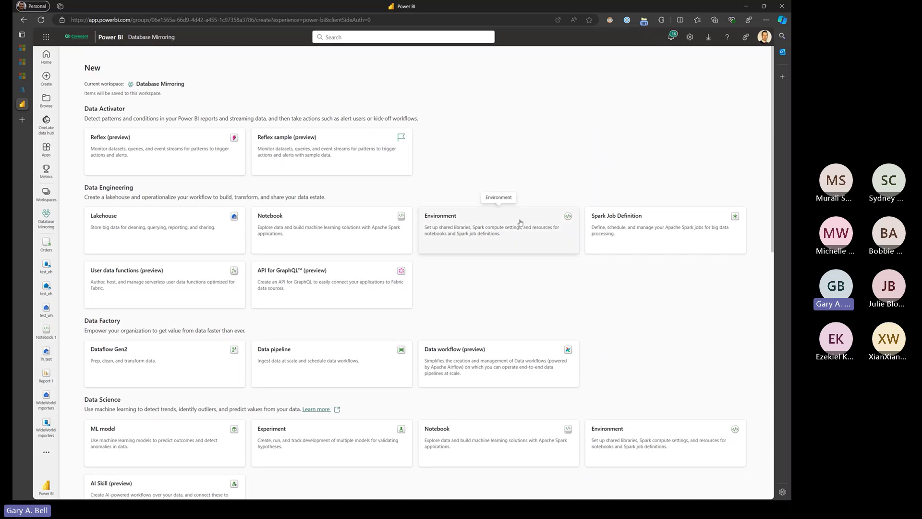
pyautogui.scroll(-1, 241, 241)
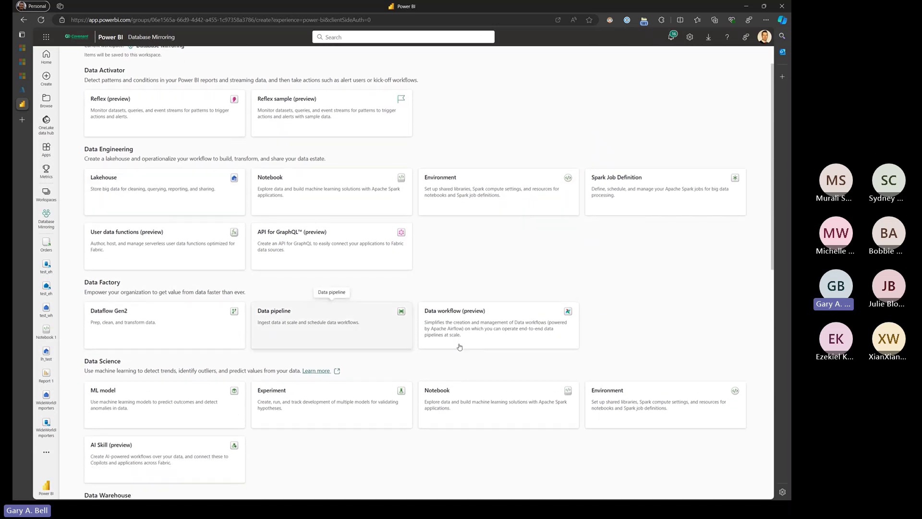
pyautogui.scroll(-1, 600, 331)
pyautogui.scroll(-10, 600, 332)
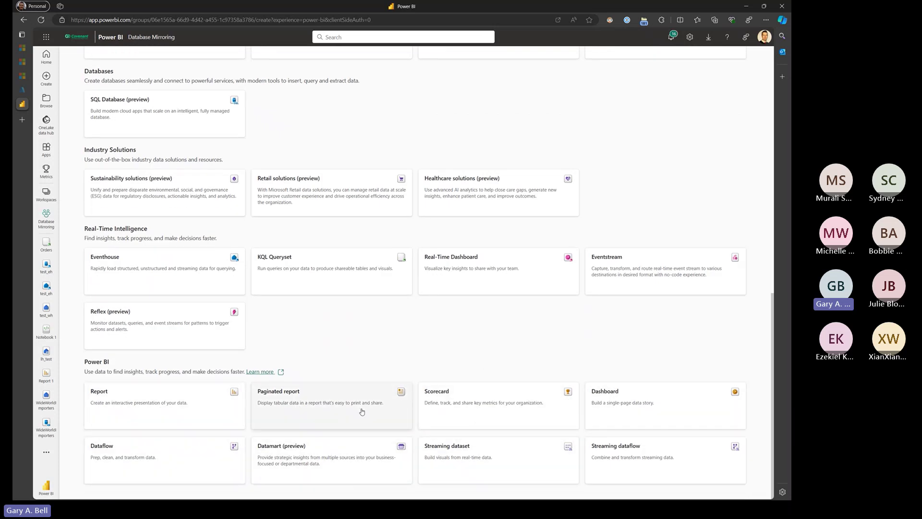
# Step: Start a new Mirrored Azure SQL Database item and choose Azure SQL database as its new source
pyautogui.scroll(1, 298, 418)
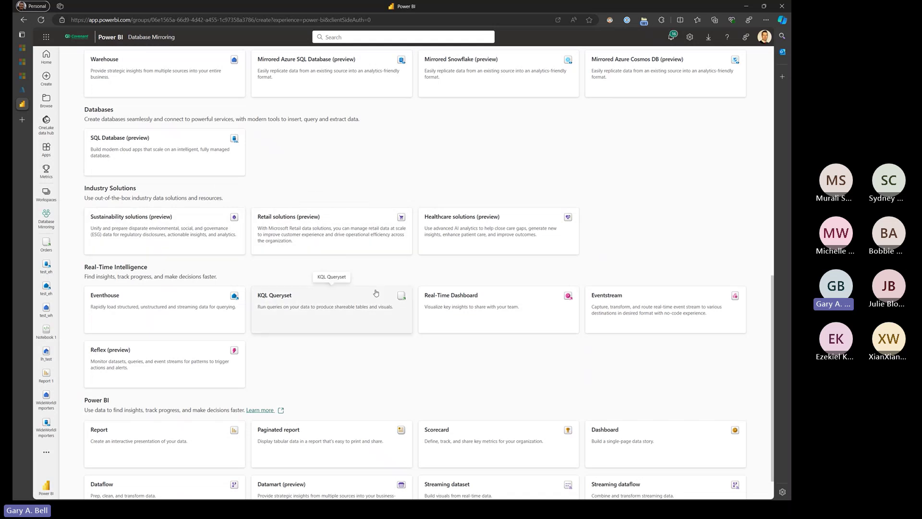
pyautogui.scroll(3, 376, 293)
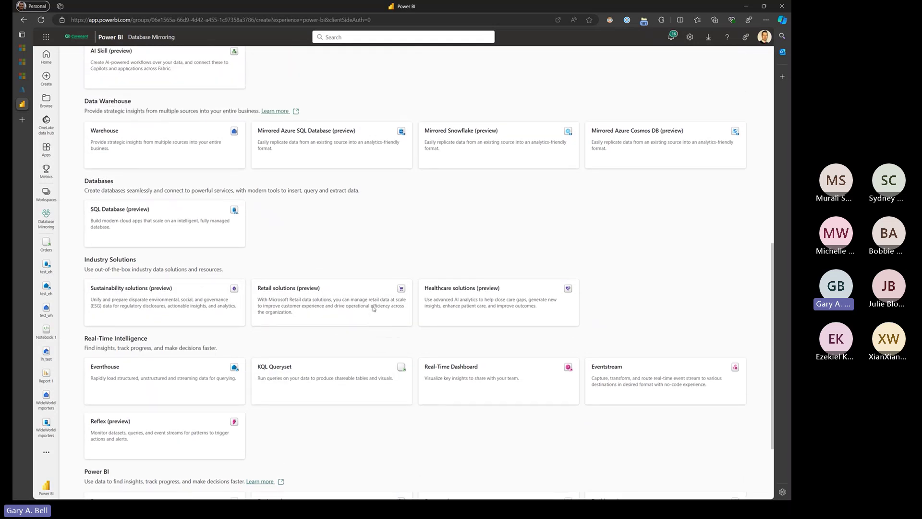
pyautogui.scroll(1, 372, 309)
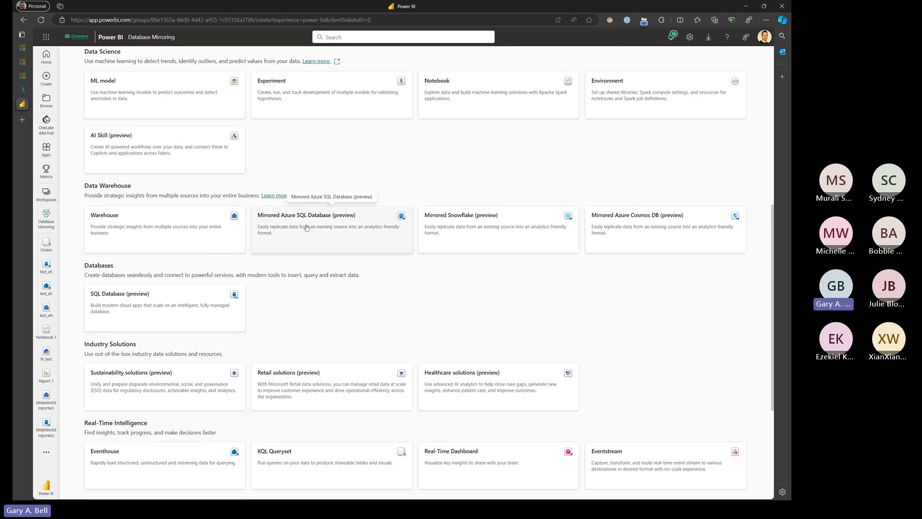
pyautogui.click(315, 236)
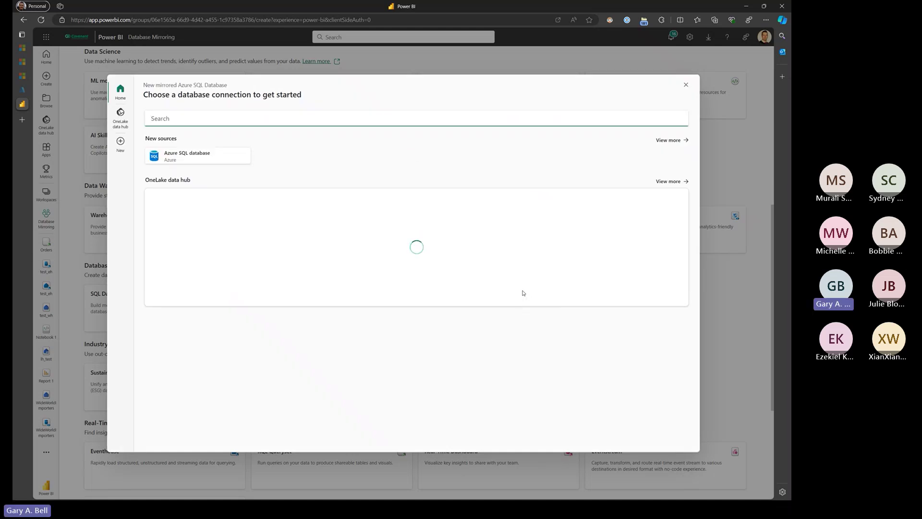
pyautogui.click(207, 161)
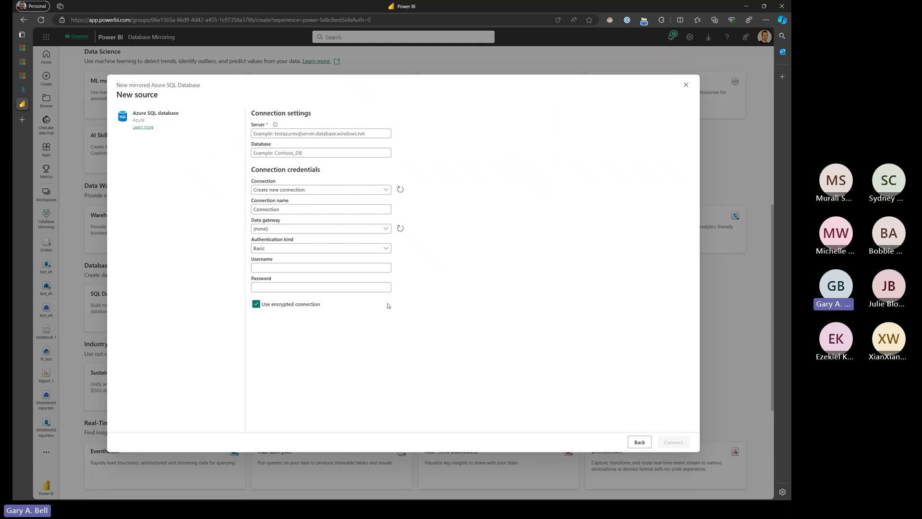
pyautogui.hotkey('alt', 'Tab')
pyautogui.hotkey('alt', 'Tab')
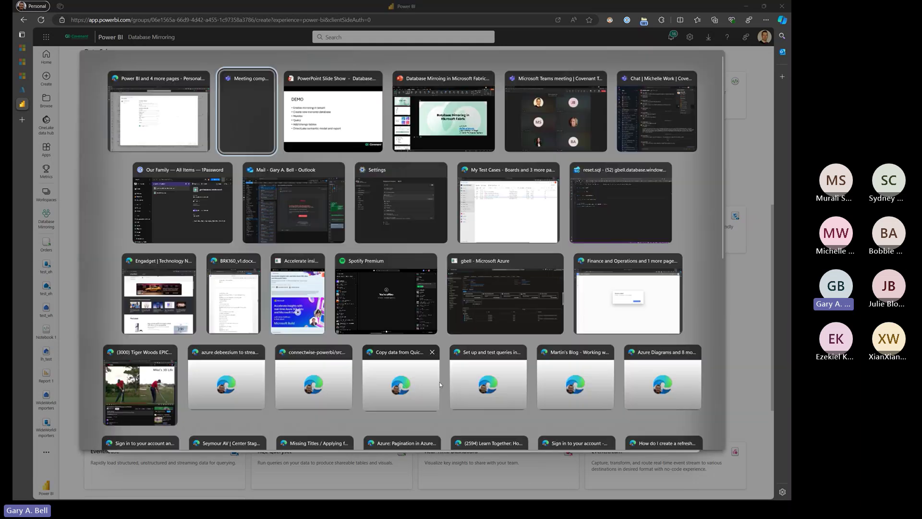
pyautogui.hotkey('alt', 'Tab')
pyautogui.hotkey('alt', 'Tab')
pyautogui.hotkey('alt', 'Tab')
pyautogui.hotkey('alt', 'Tab')
pyautogui.hotkey('alt', 'Tab')
pyautogui.hotkey('alt', 'Tab')
pyautogui.hotkey('alt', 'Tab')
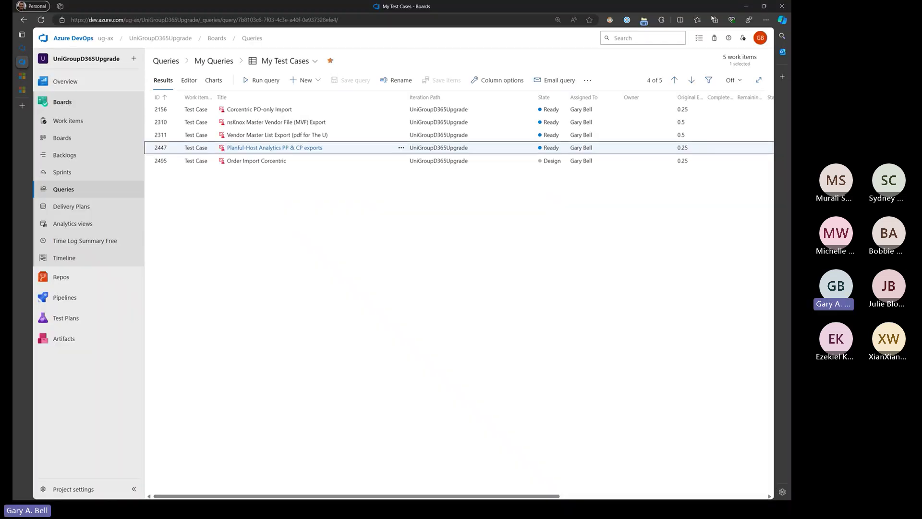
pyautogui.click(741, 8)
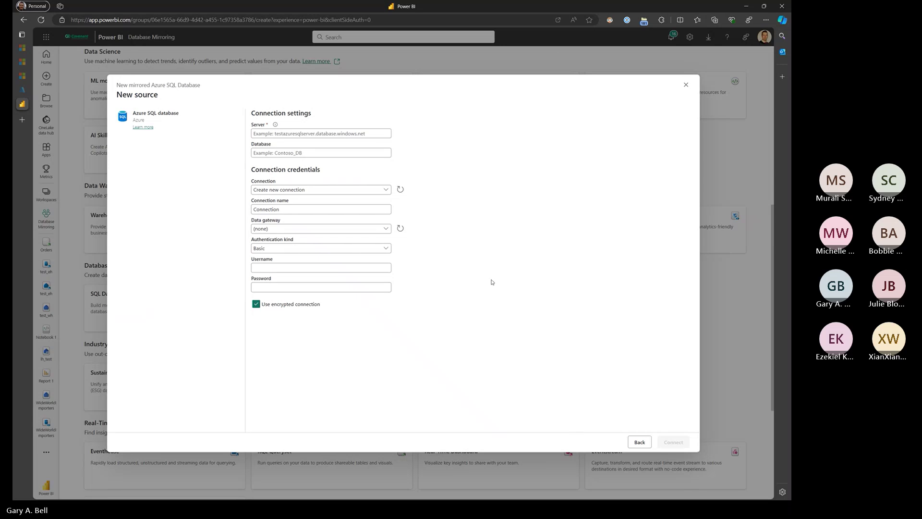
pyautogui.hotkey('alt', 'space')
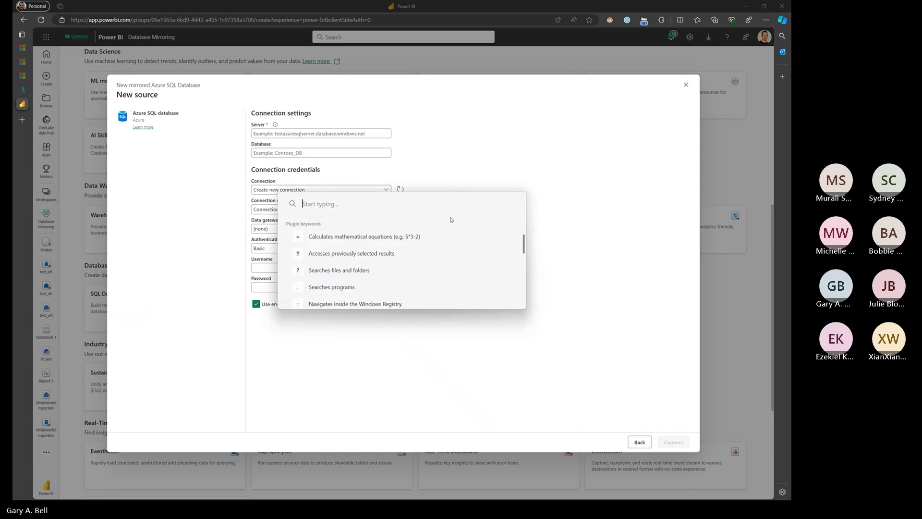
pyautogui.write('one')
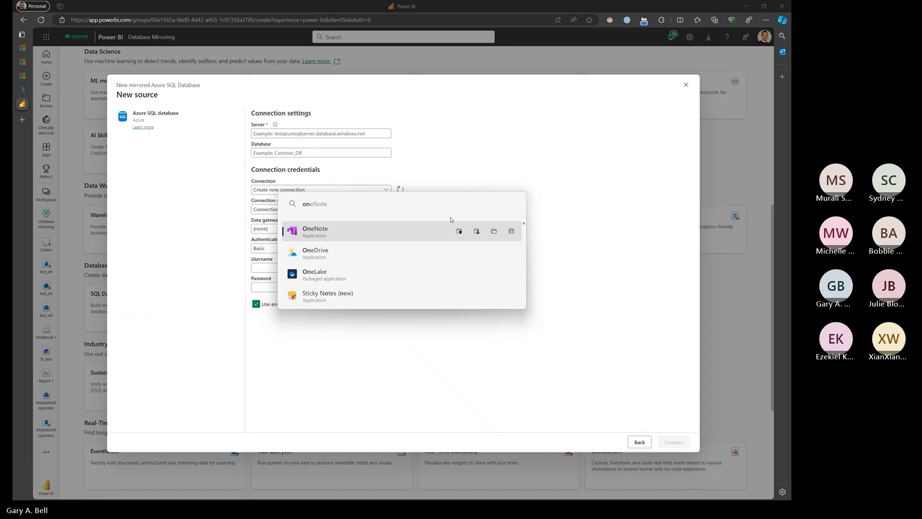
pyautogui.write('pa')
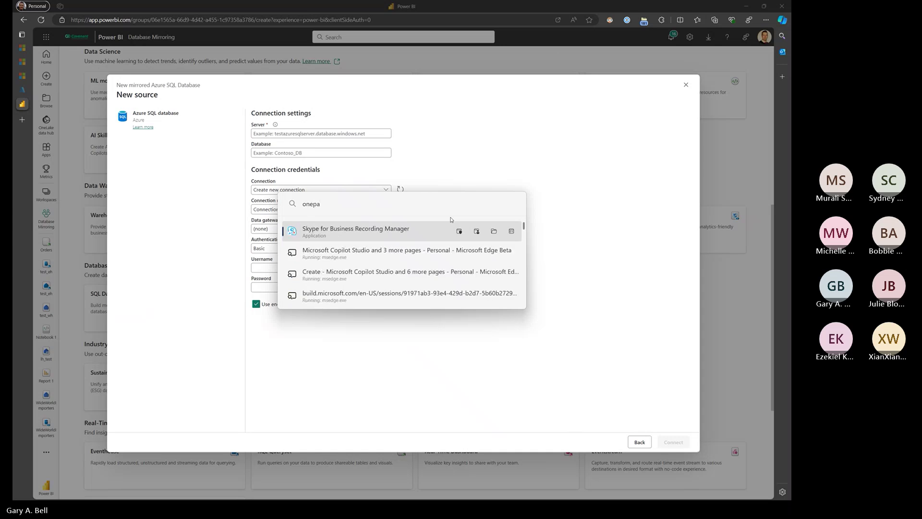
pyautogui.press('BackSpace')
pyautogui.press('BackSpace')
pyautogui.press('BackSpace')
pyautogui.press('BackSpace')
pyautogui.press('BackSpace')
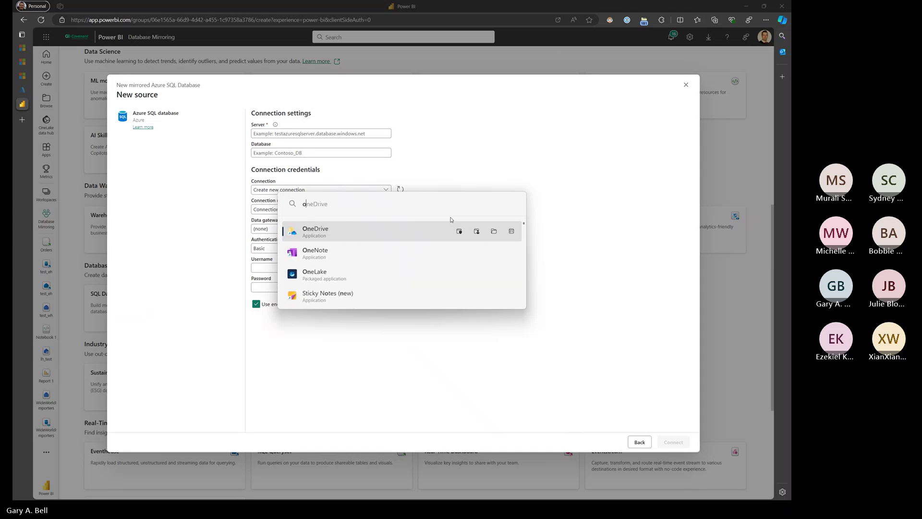
pyautogui.press('Escape')
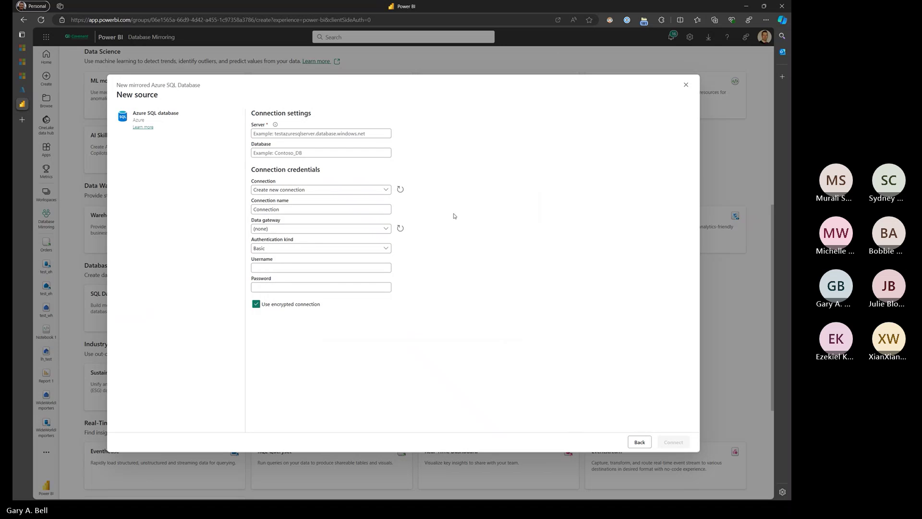
# Step: Set the connection's server to gbell.database.windows.net and move on to the database name
pyautogui.click(294, 134)
pyautogui.write('gbe')
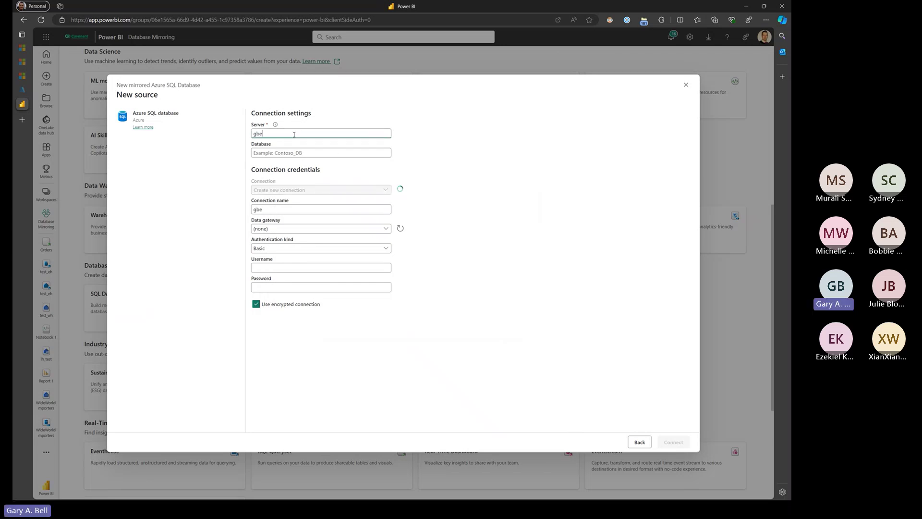
pyautogui.write('ll.datab')
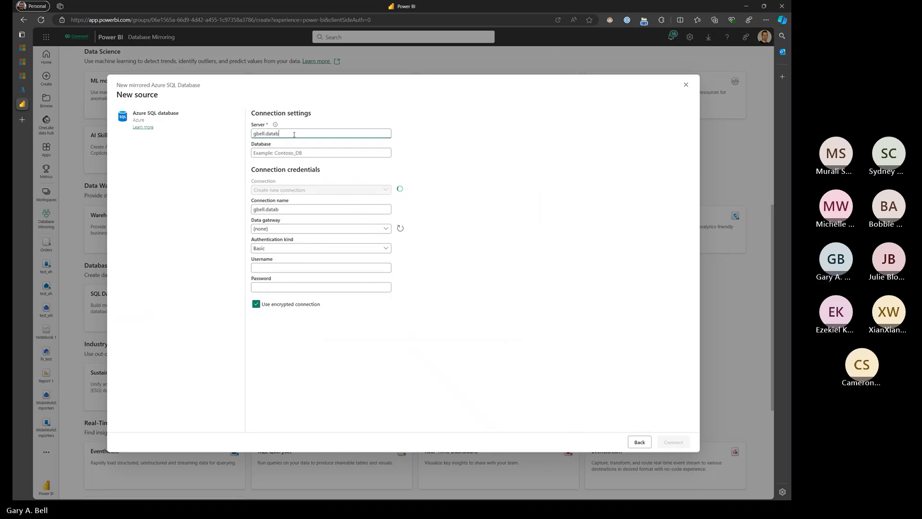
pyautogui.write('ase.indos')
pyautogui.press('BackSpace')
pyautogui.press('BackSpace')
pyautogui.write('ndows')
pyautogui.write('.net')
pyautogui.write('w')
pyautogui.click(323, 153)
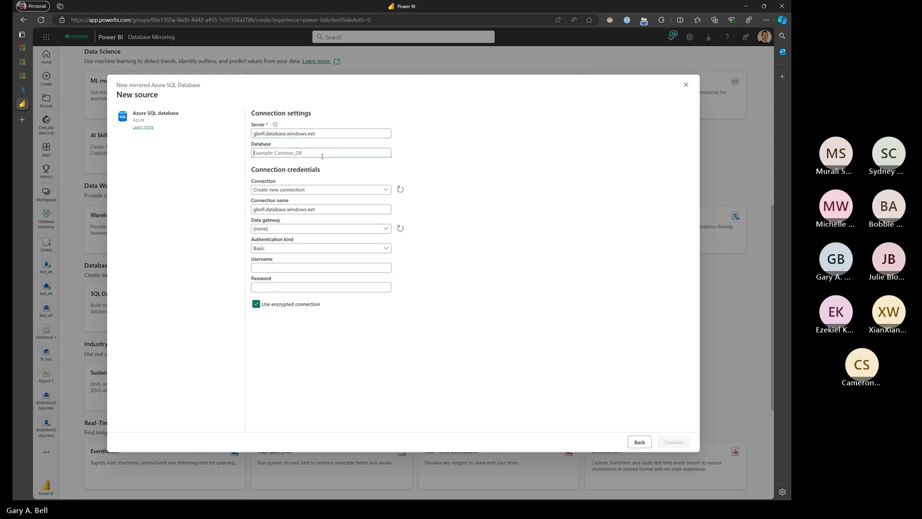
# Step: Enter WideWorldImporters as the database name, copy it, and clear the database field
pyautogui.write('Wide')
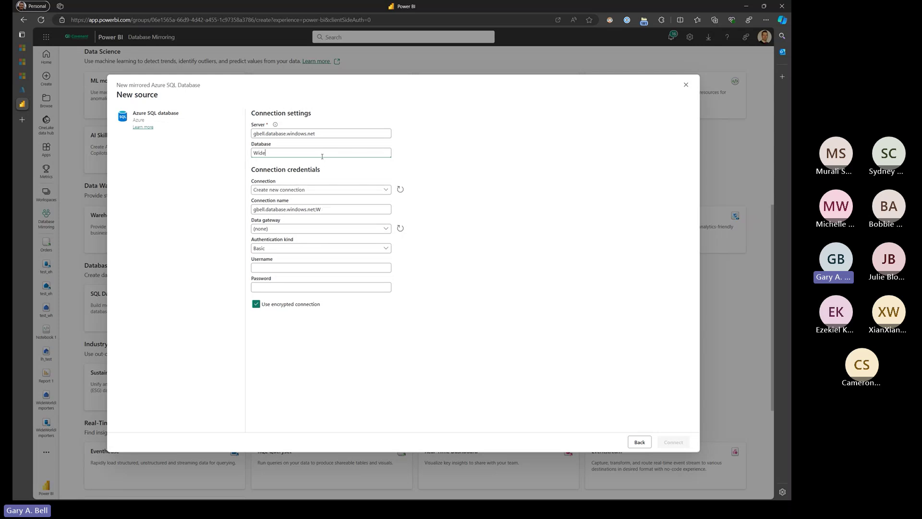
pyautogui.write('WorldImporters')
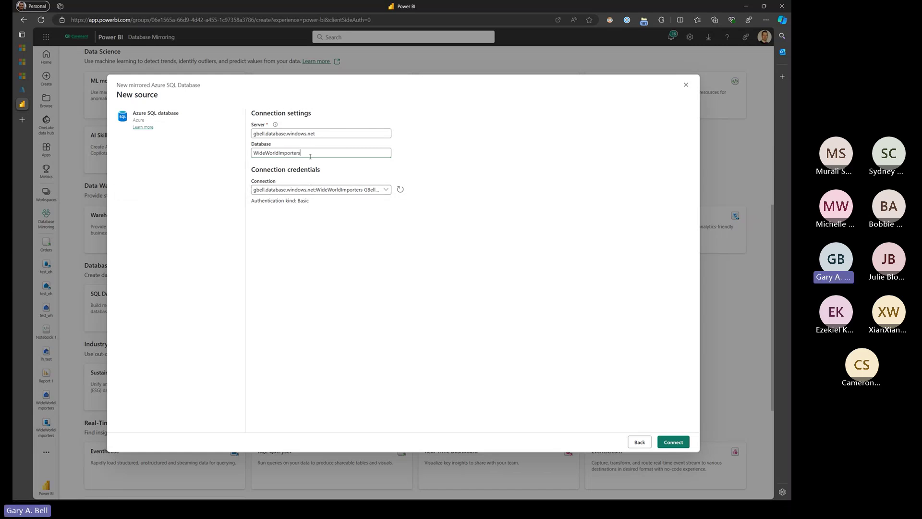
pyautogui.hotkey('ctrl', 'a')
pyautogui.hotkey('ctrl', 'c')
pyautogui.press('BackSpace')
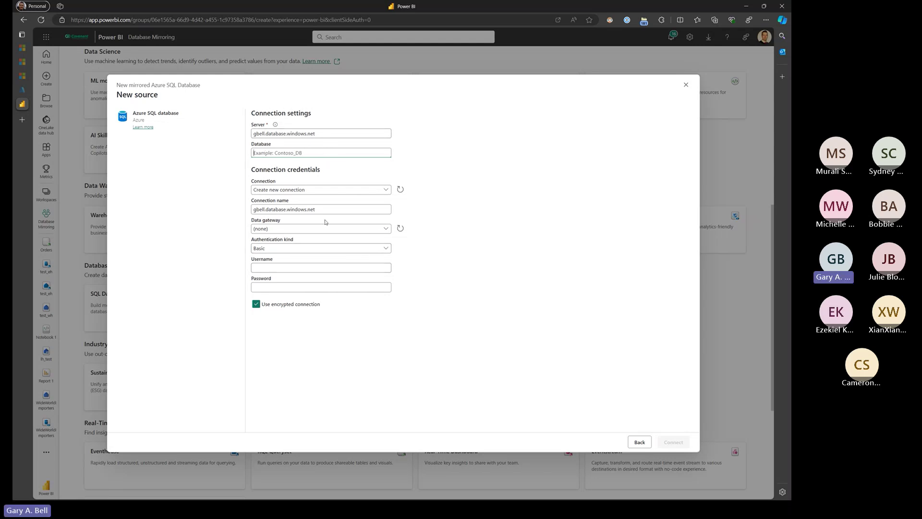
# Step: Review the authentication kinds offered for a new connection, keeping Basic
pyautogui.click(307, 249)
pyautogui.click(288, 259)
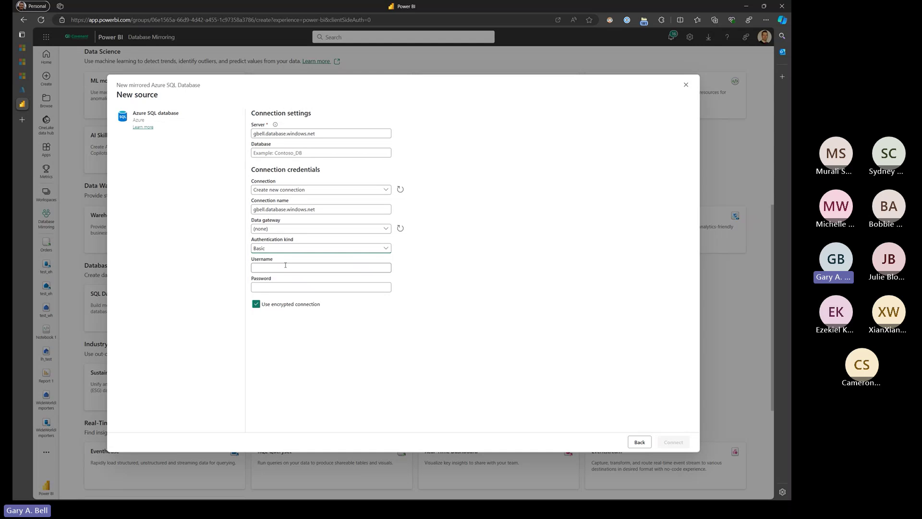
pyautogui.click(309, 248)
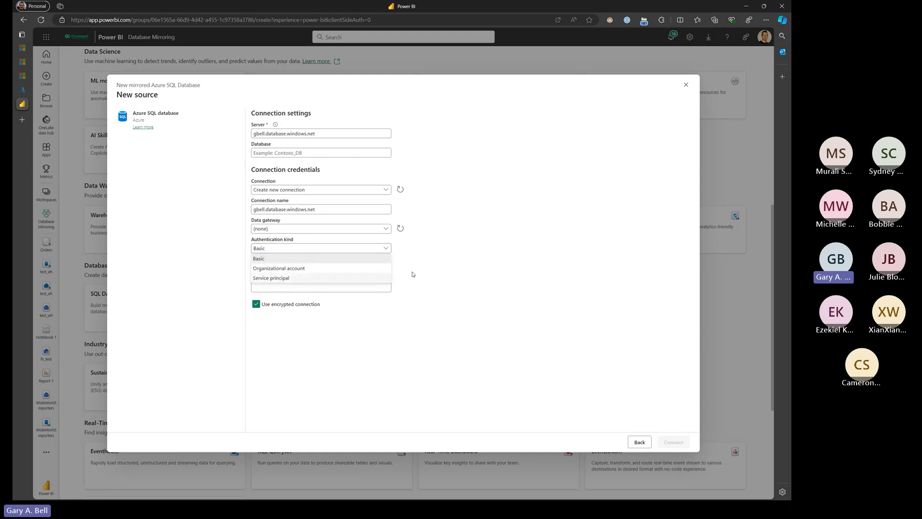
pyautogui.click(455, 262)
# Step: Set the database to WideWorldImporters and connect with the matching saved connection
pyautogui.click(297, 153)
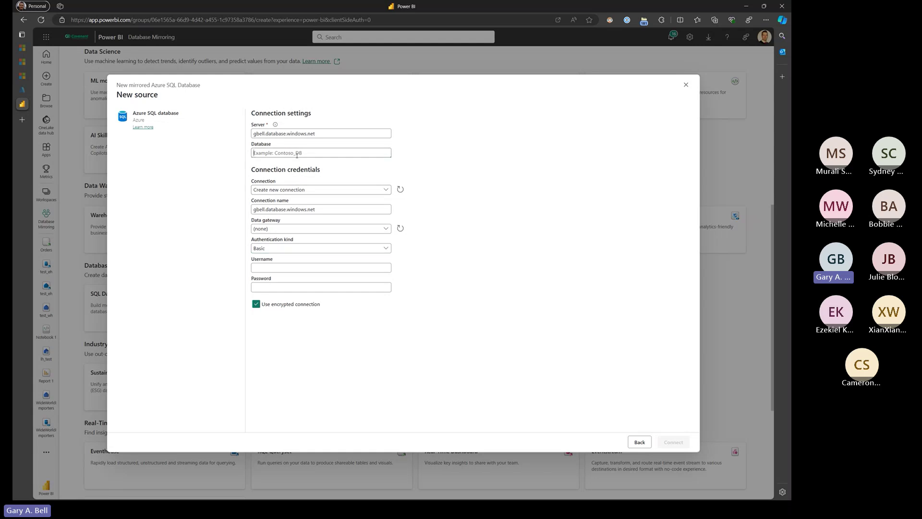
pyautogui.hotkey('ctrl', 'v')
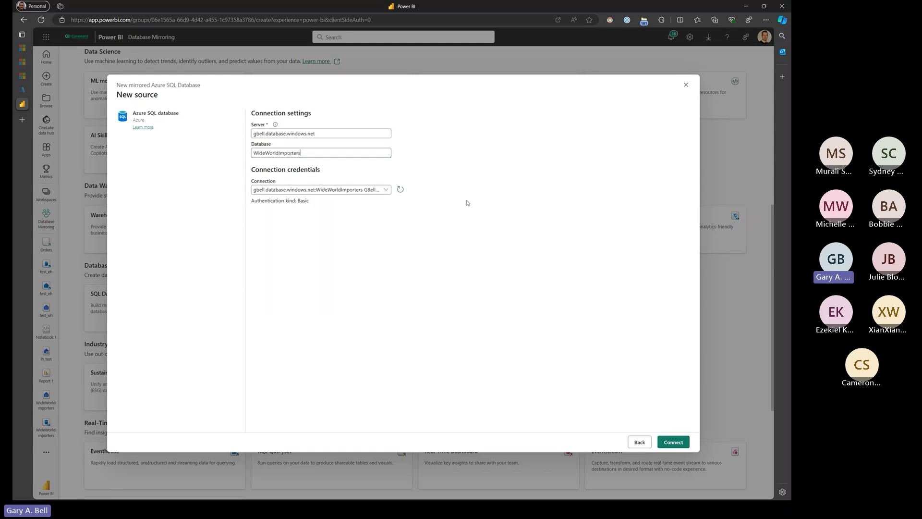
pyautogui.click(672, 443)
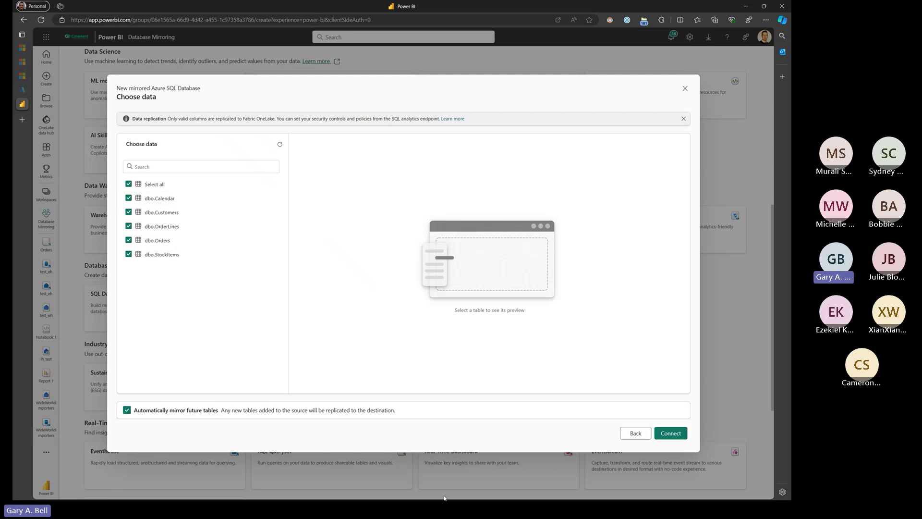
# Step: Switch to reset.sql in Azure Data Studio, run only the drop of the Calendar table, and refresh the source table list back in Power BI
pyautogui.hotkey('alt', 'Tab')
pyautogui.hotkey('alt', 'Tab')
pyautogui.hotkey('alt', 'Tab')
pyautogui.hotkey('alt', 'Tab')
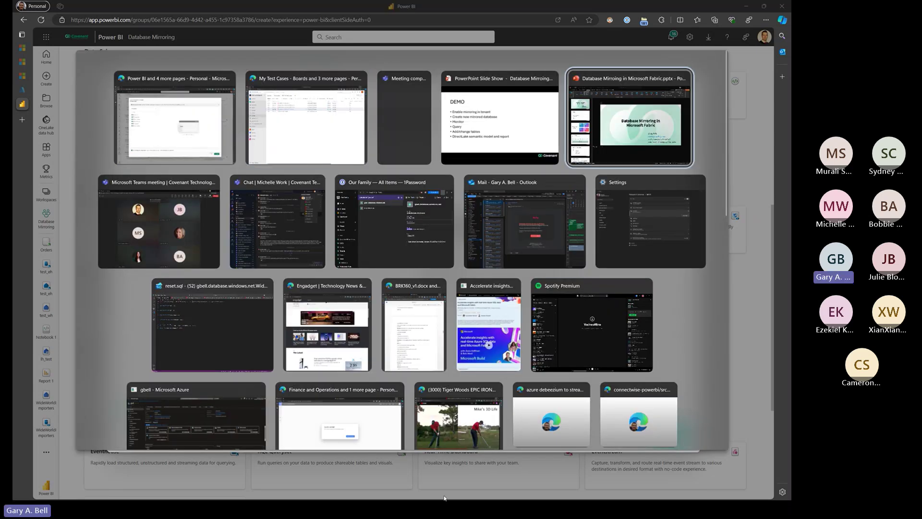
pyautogui.hotkey('alt', 'Tab')
pyautogui.hotkey('alt', 'Tab')
pyautogui.hotkey('alt', 'Tab')
pyautogui.hotkey('alt', 'Tab')
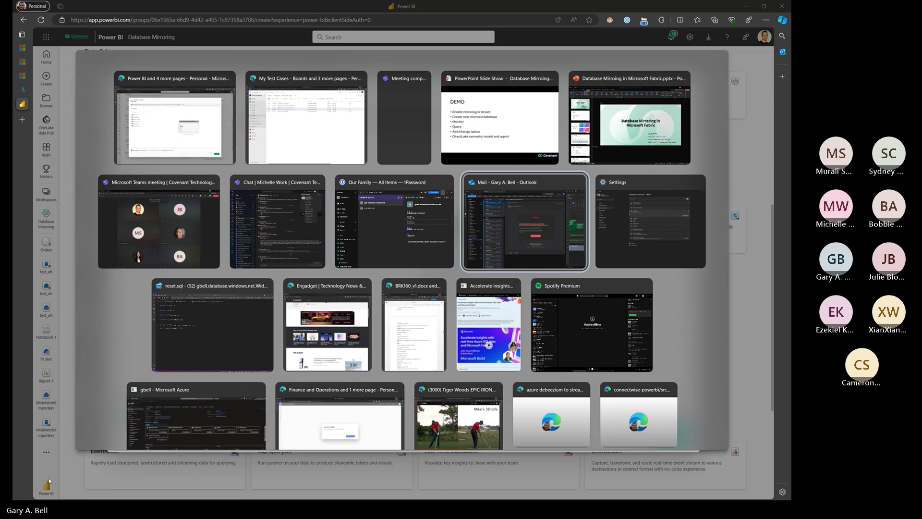
pyautogui.click(188, 356)
pyautogui.click(187, 113)
pyautogui.moveTo(129, 64); pyautogui.dragTo(196, 88)
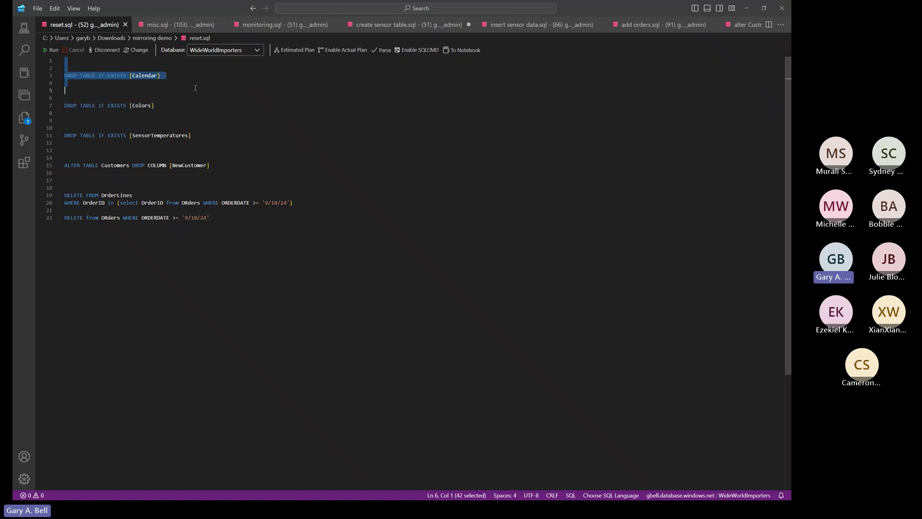
pyautogui.click(50, 50)
pyautogui.hotkey('alt', 'Tab')
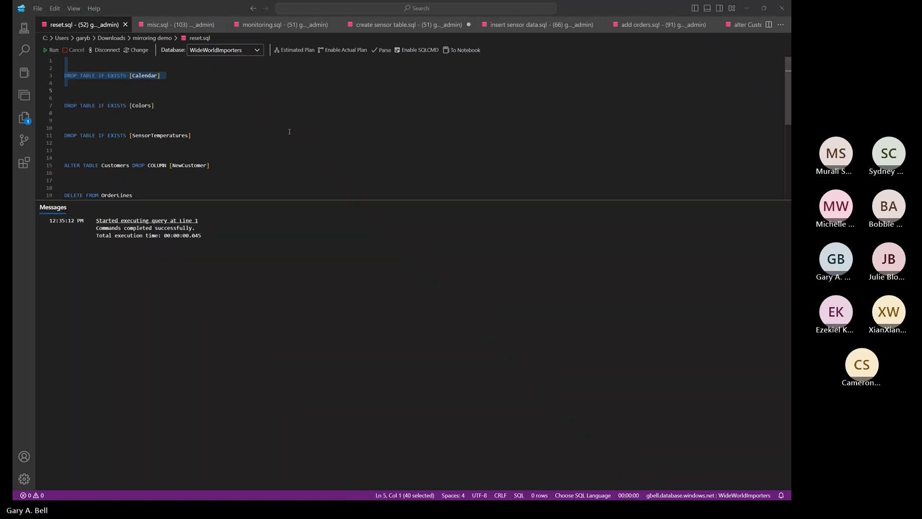
pyautogui.click(280, 144)
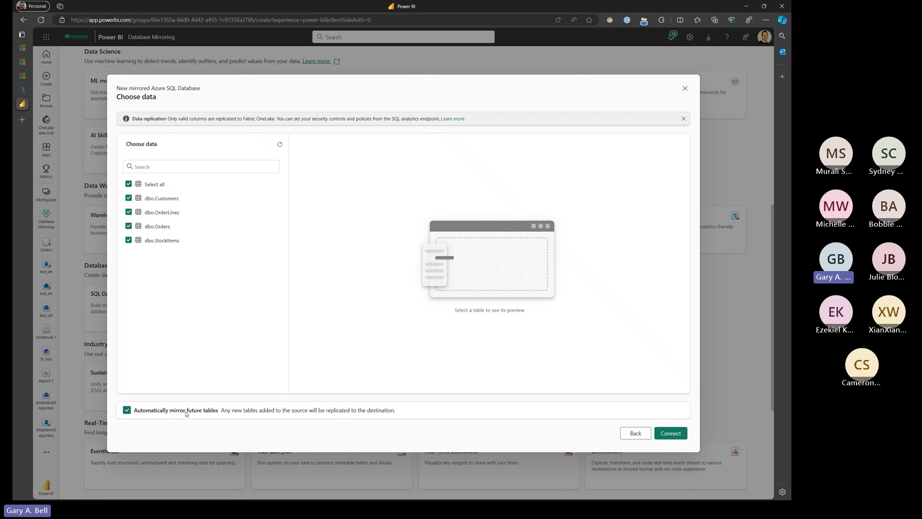
# Step: Try limiting the mirrored data to the dbo.Orders and dbo.OrderLines tables
pyautogui.click(128, 184)
pyautogui.click(130, 223)
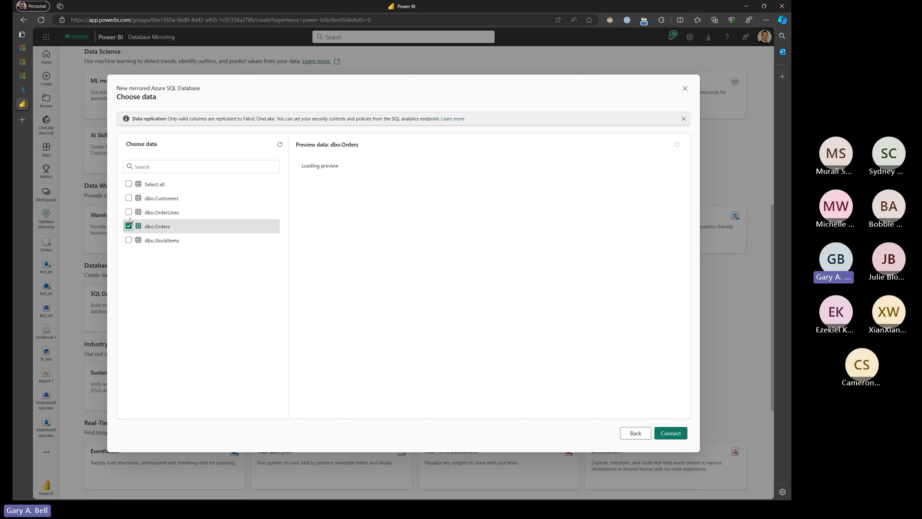
pyautogui.click(129, 212)
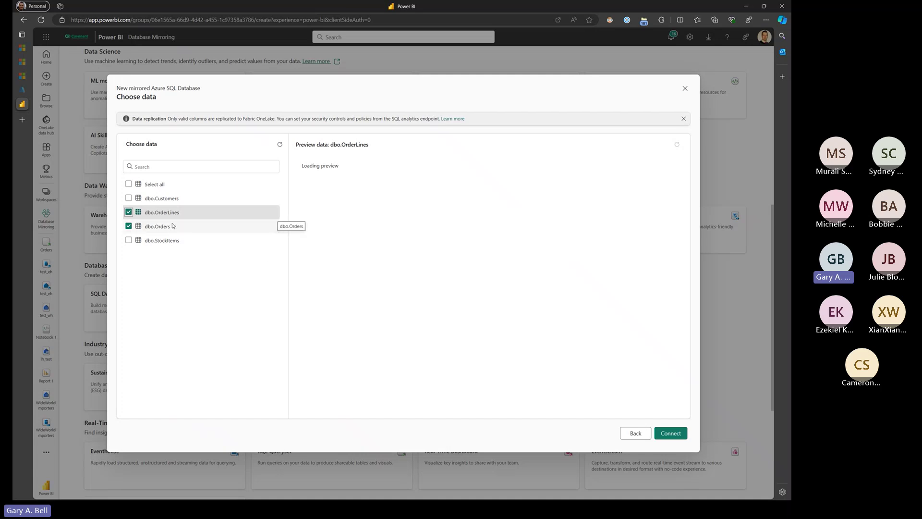
# Step: Create the WideWorldImporters mirrored database with all tables selected and automatic mirroring of future tables enabled
pyautogui.click(129, 184)
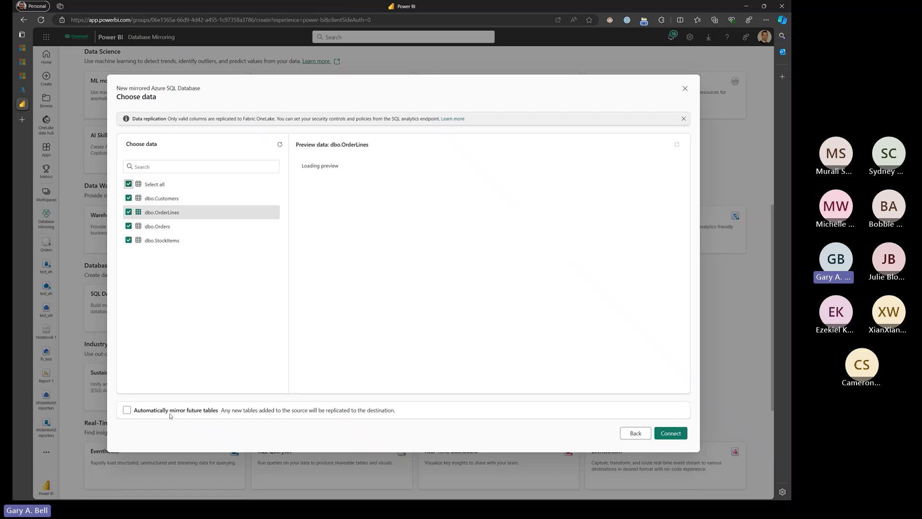
pyautogui.click(140, 413)
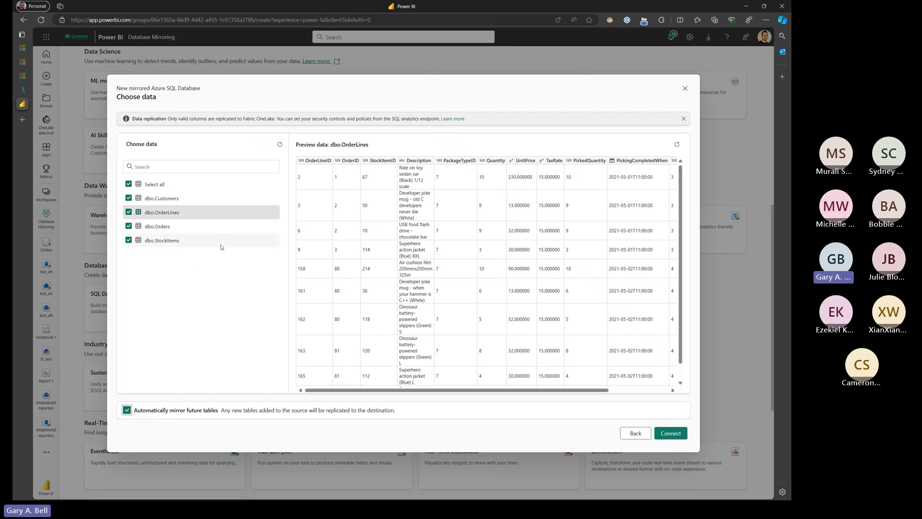
pyautogui.click(667, 435)
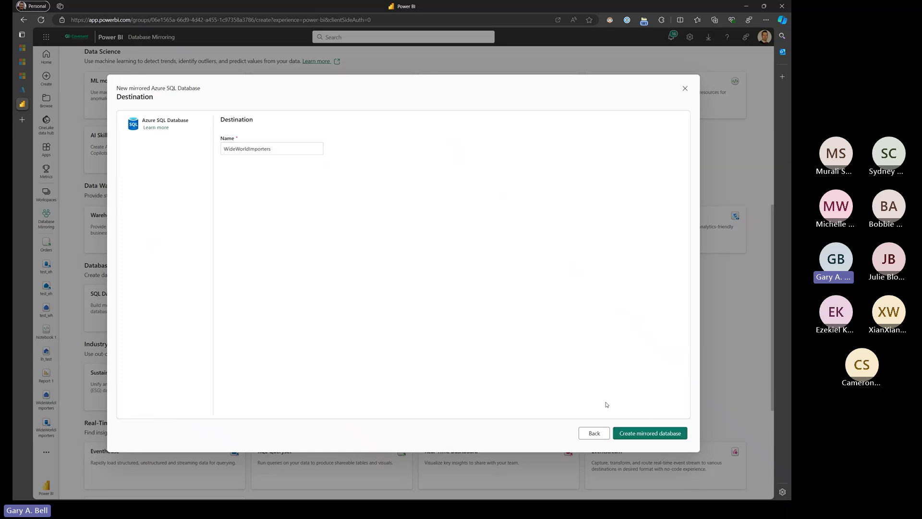
pyautogui.click(656, 434)
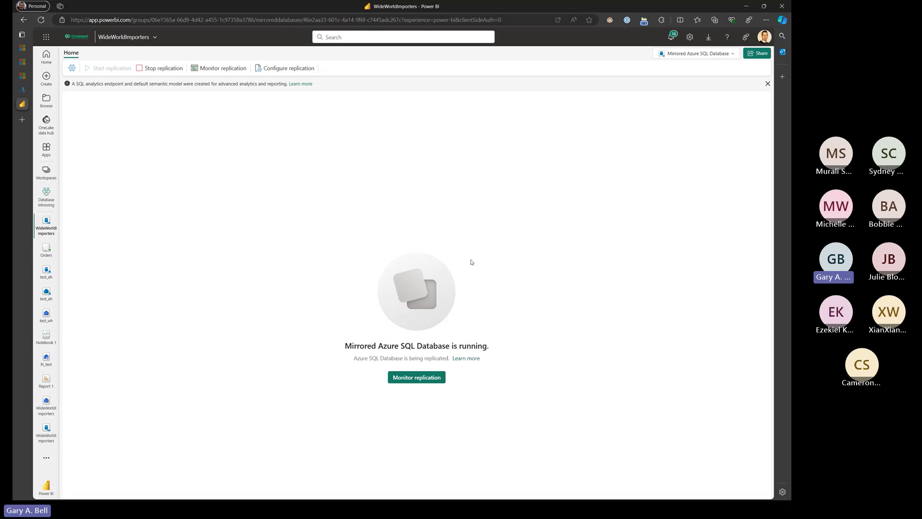
# Step: Check the replication status of the mirrored database's tables with a refresh, and close the monitoring view
pyautogui.click(421, 381)
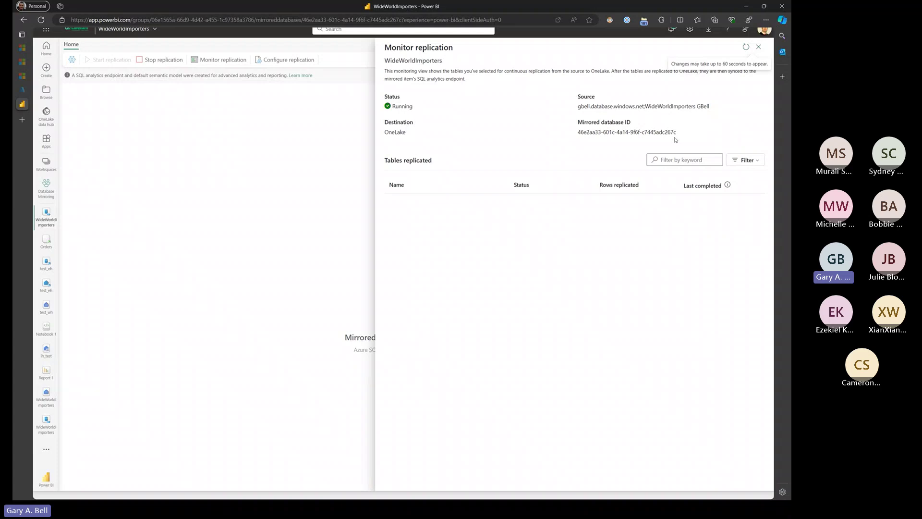
pyautogui.click(746, 47)
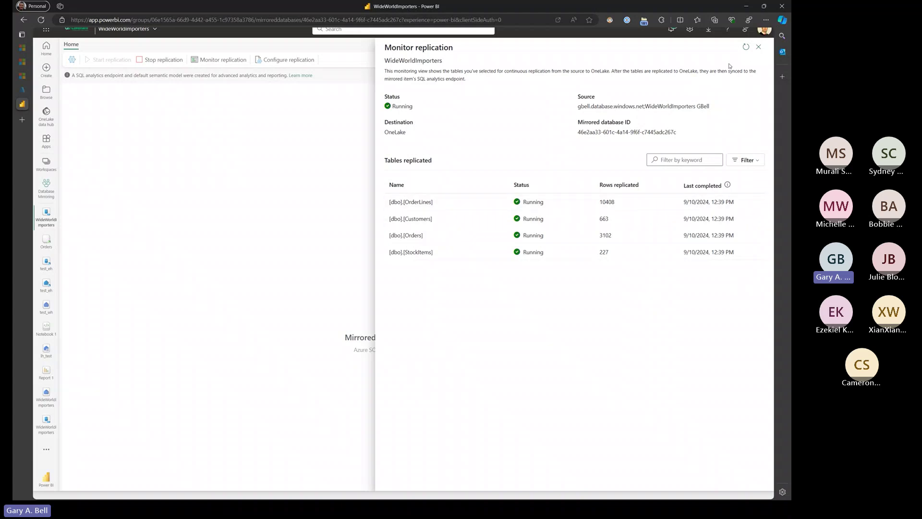
pyautogui.click(759, 47)
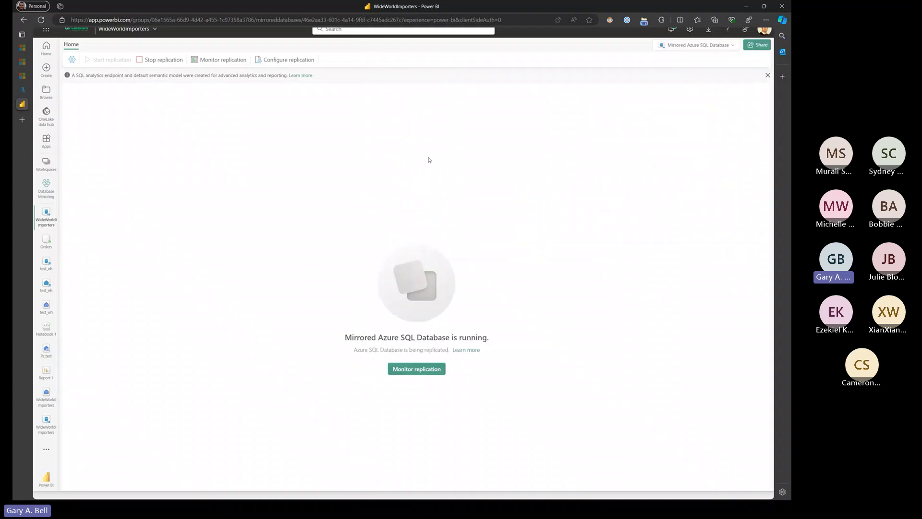
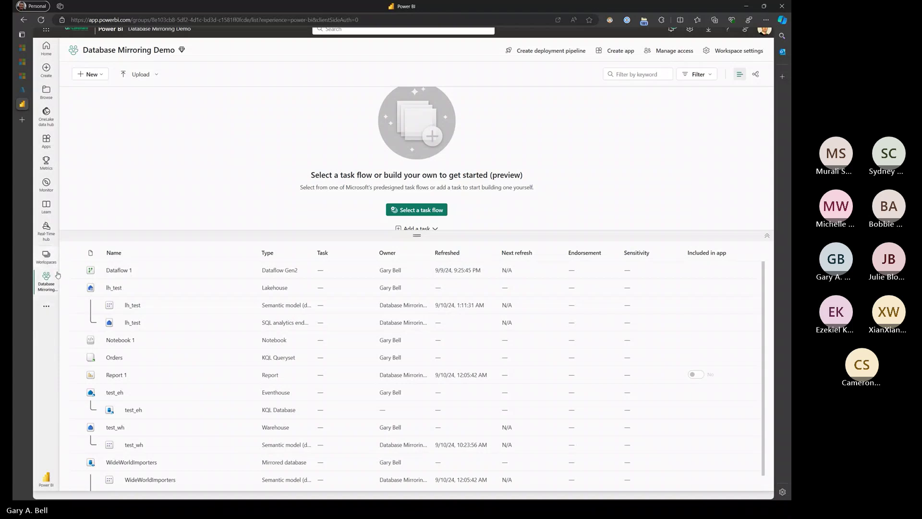
# Step: Open the Database Mirroring workspace from the list of workspaces
pyautogui.click(46, 259)
pyautogui.scroll(-5, 105, 320)
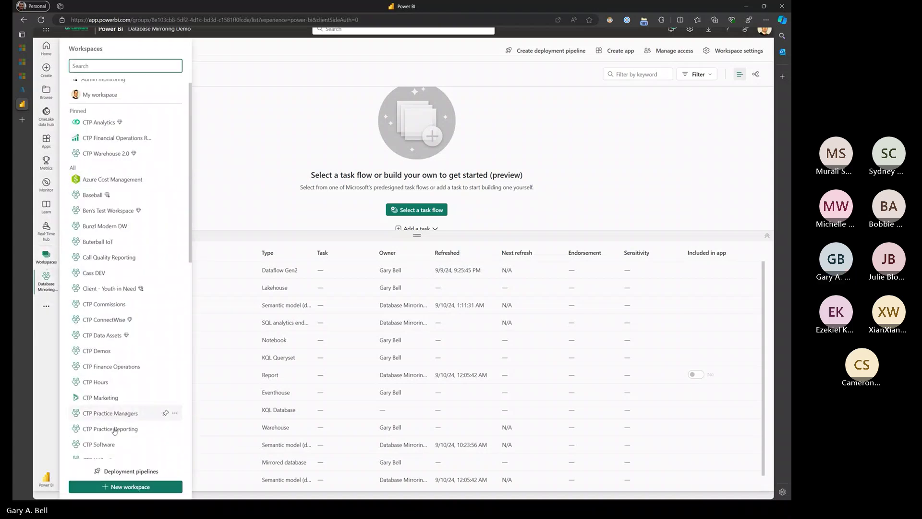
pyautogui.click(106, 308)
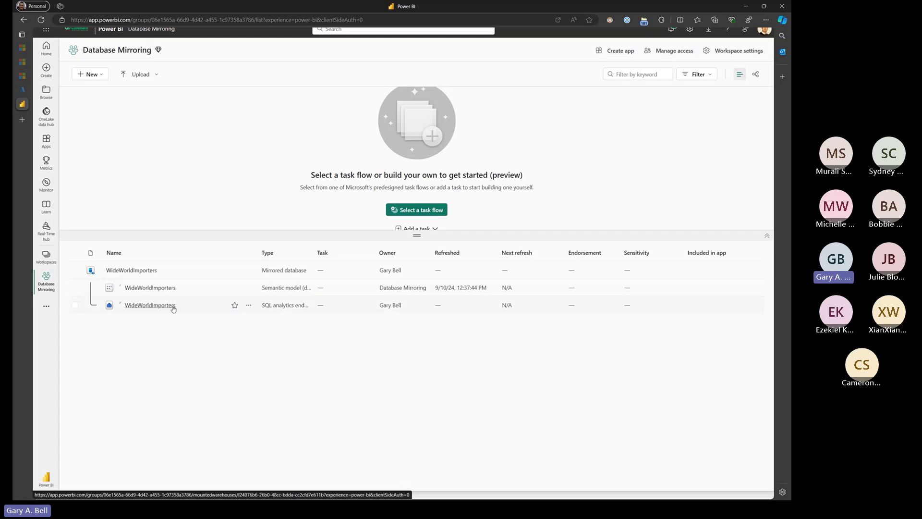
# Step: Open the WideWorldImporters SQL analytics endpoint, widen its explorer, and preview the data of dbo_StockItems
pyautogui.click(146, 306)
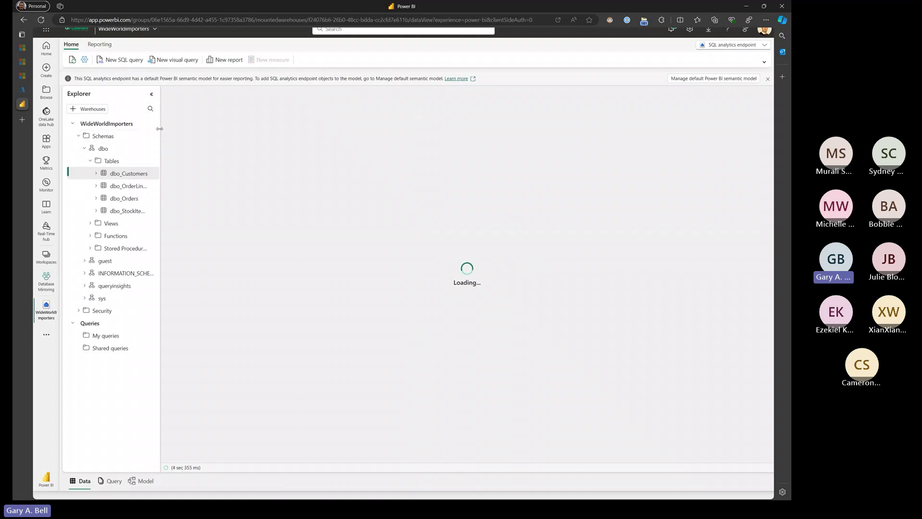
pyautogui.moveTo(159, 129); pyautogui.dragTo(210, 129)
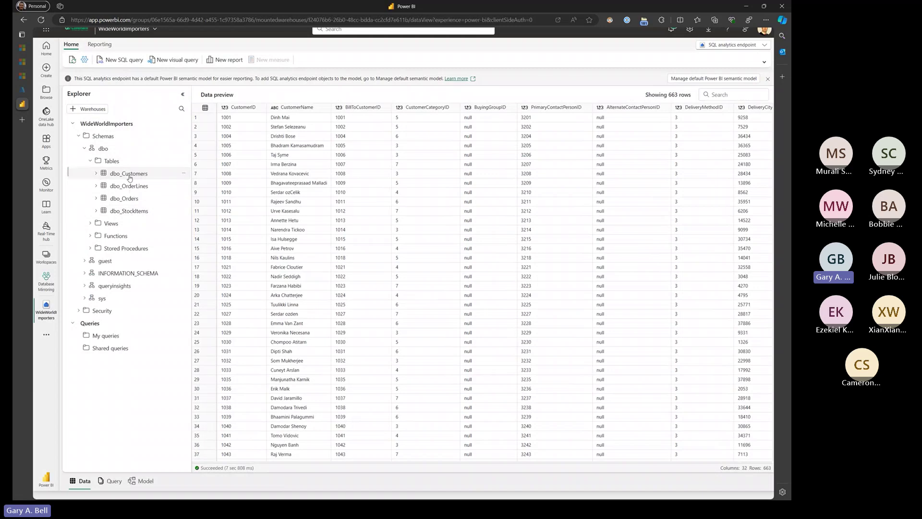
pyautogui.click(641, 176)
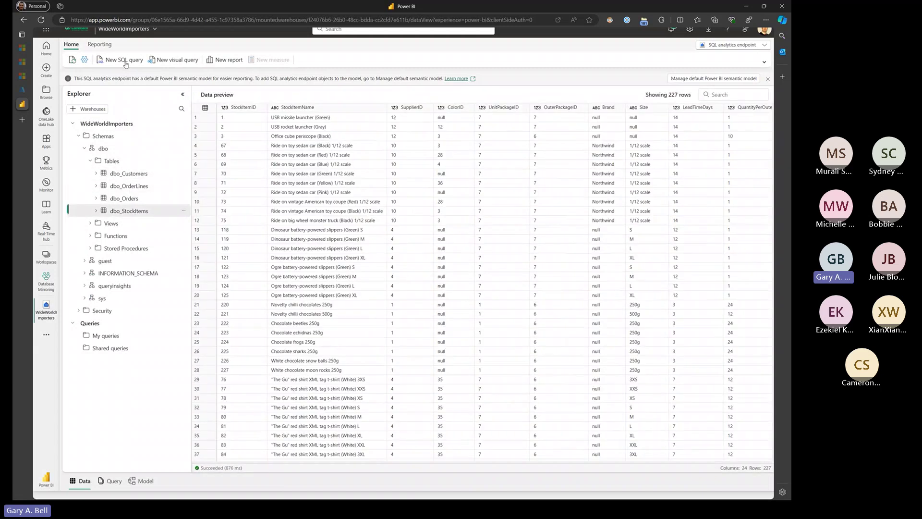
# Step: Create a new SQL query with a select statement from the dbo_Orders table, leaving the column list empty
pyautogui.click(120, 60)
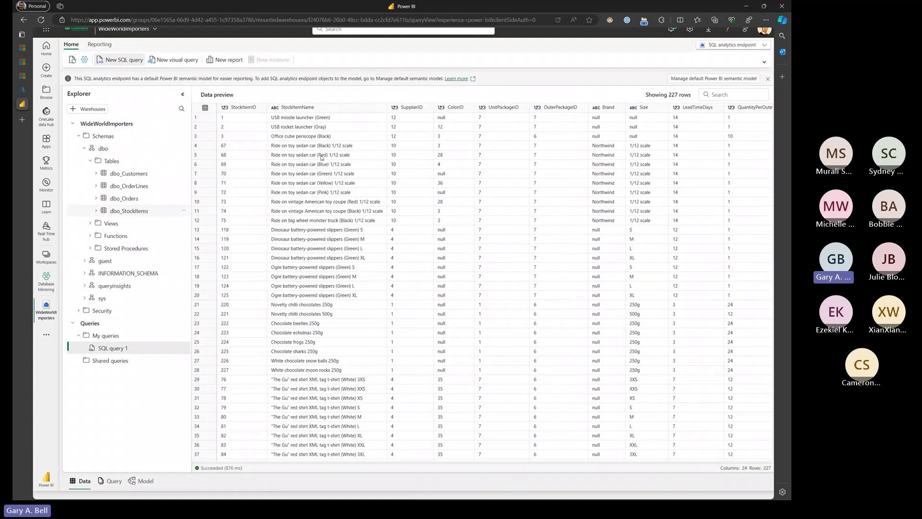
pyautogui.write('select')
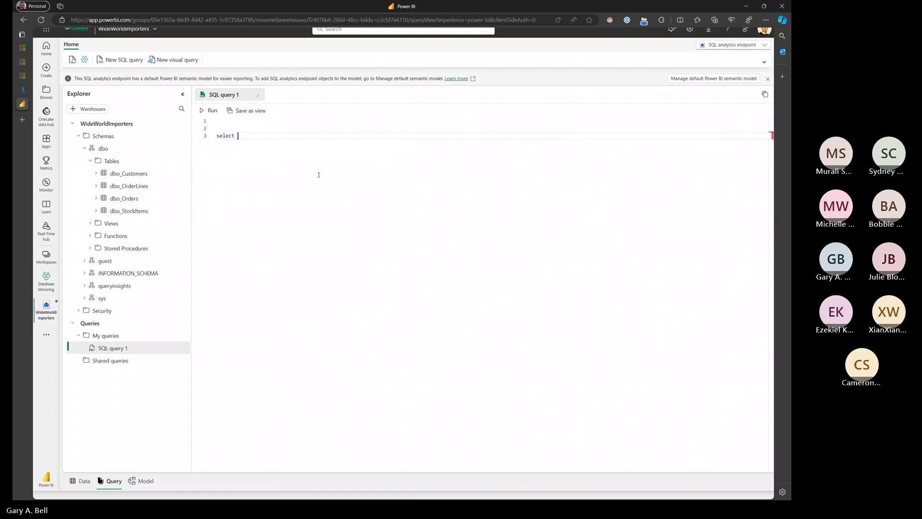
pyautogui.press('Return')
pyautogui.write('f')
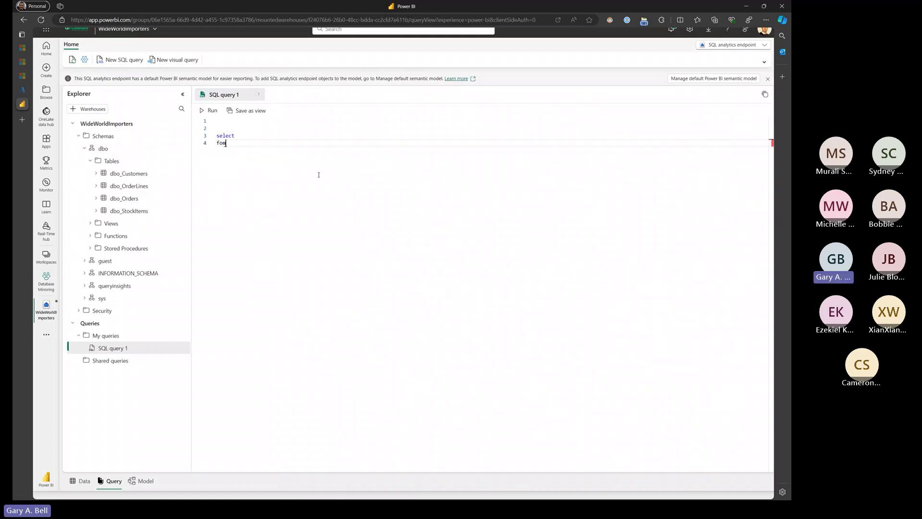
pyautogui.write('rom OR')
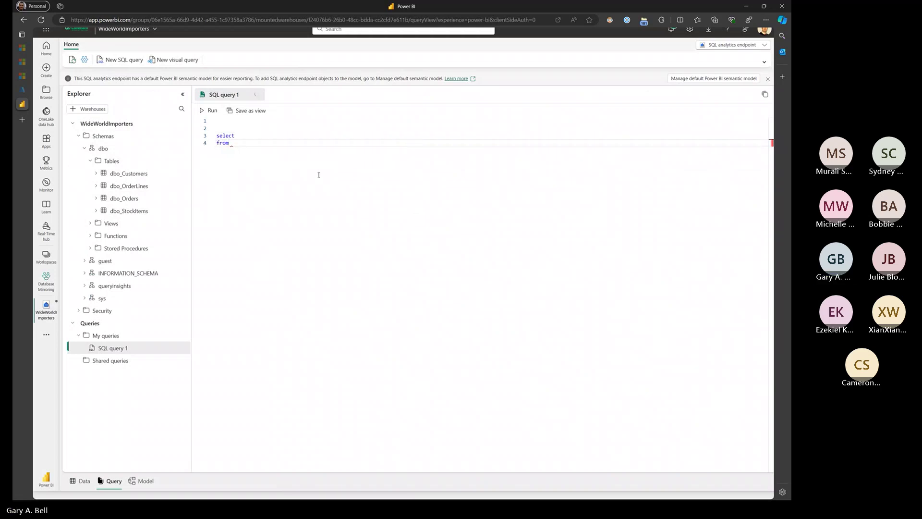
pyautogui.write('ders')
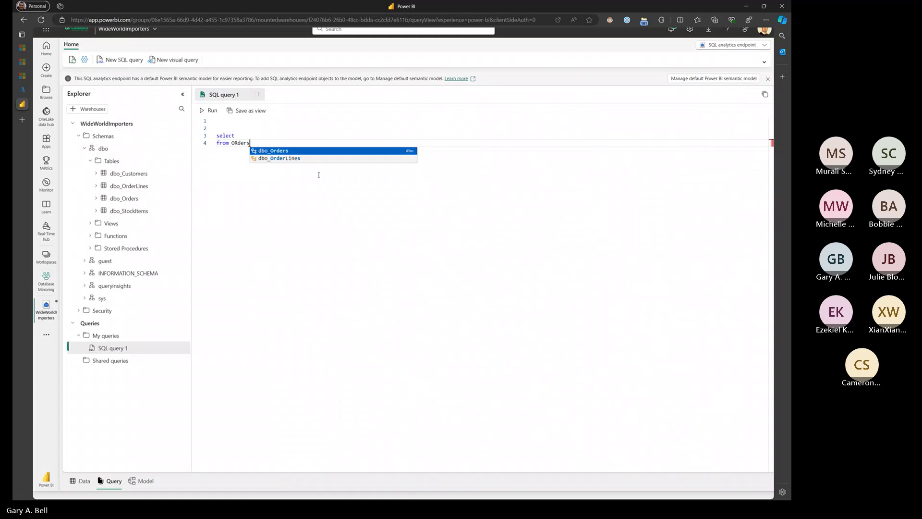
pyautogui.press('Return')
pyautogui.press('Return')
# Step: Add the filter where orderdate < '9/1/24' to the query and run it
pyautogui.write('where ')
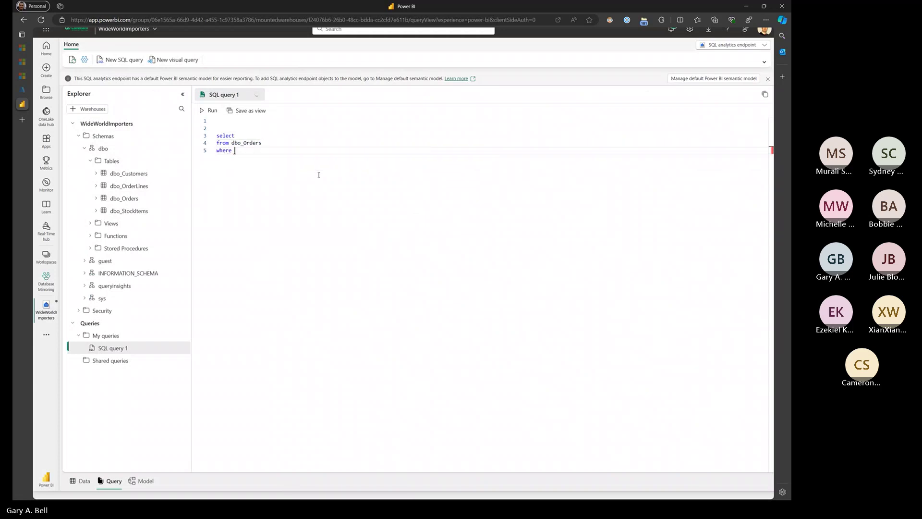
pyautogui.write('orderdatea >')
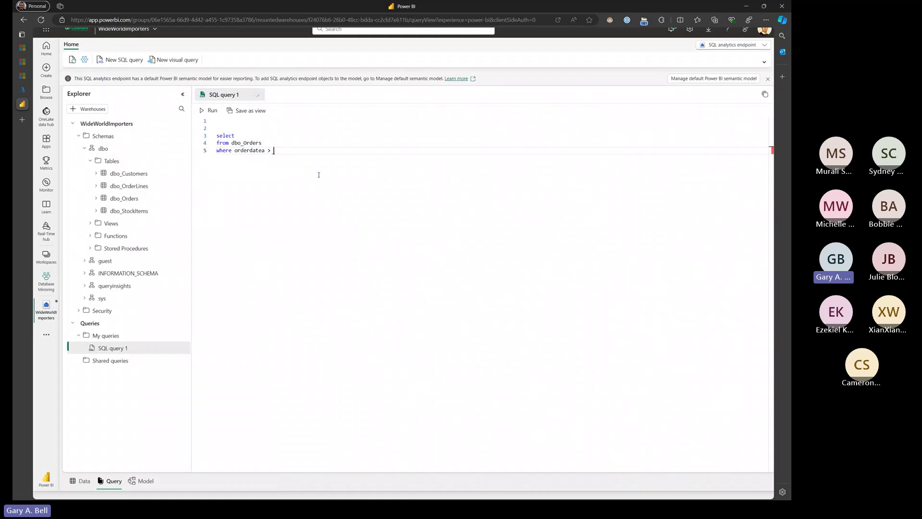
pyautogui.press('BackSpace')
pyautogui.press('BackSpace')
pyautogui.press('BackSpace')
pyautogui.press('BackSpace')
pyautogui.write("< '9/1")
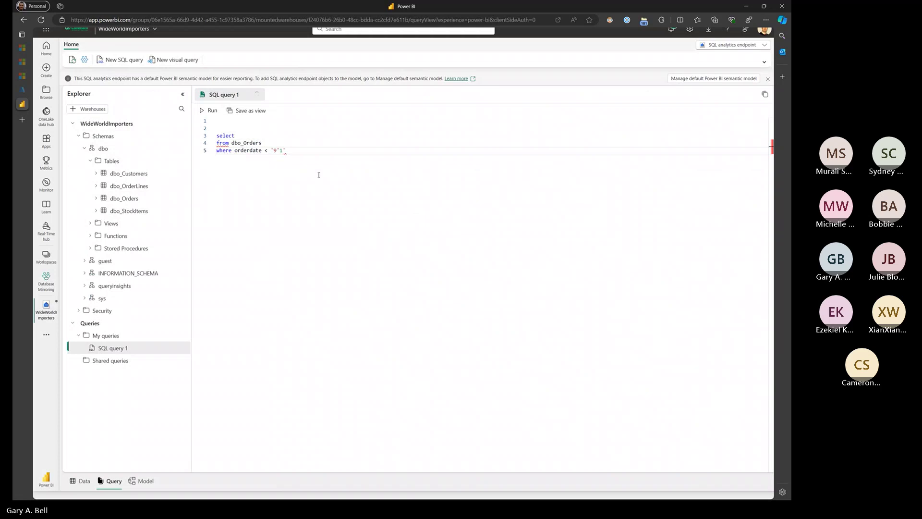
pyautogui.write("/24'")
pyautogui.hotkey('ctrl', 'Return')
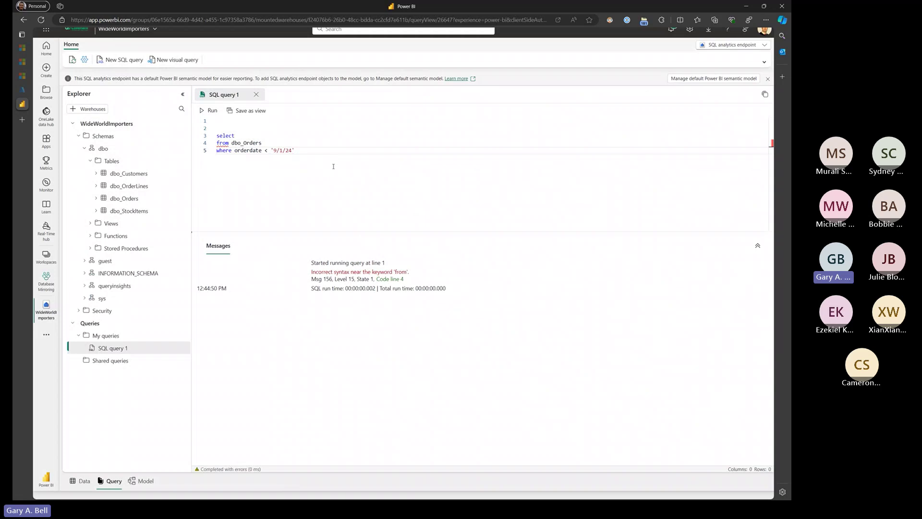
# Step: Complete the select clause with * to return all columns, and run the query again
pyautogui.click(245, 136)
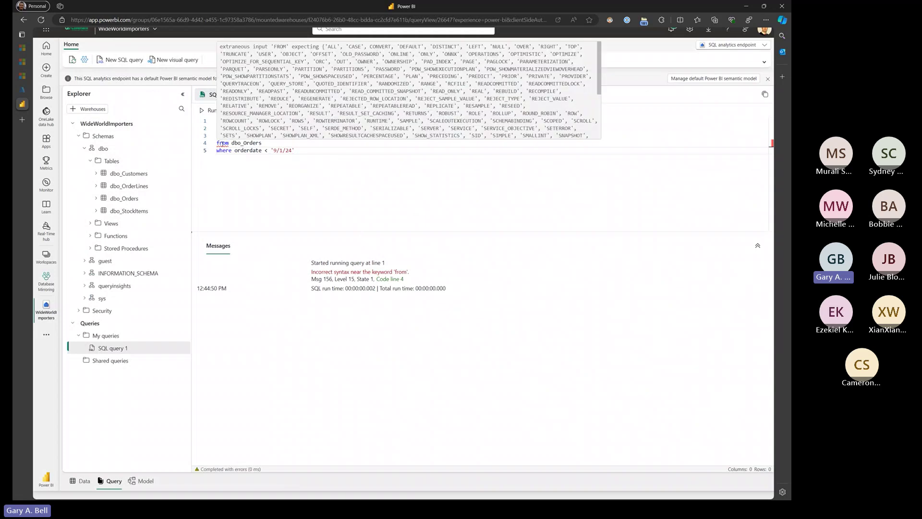
pyautogui.press('Escape')
pyautogui.write('*')
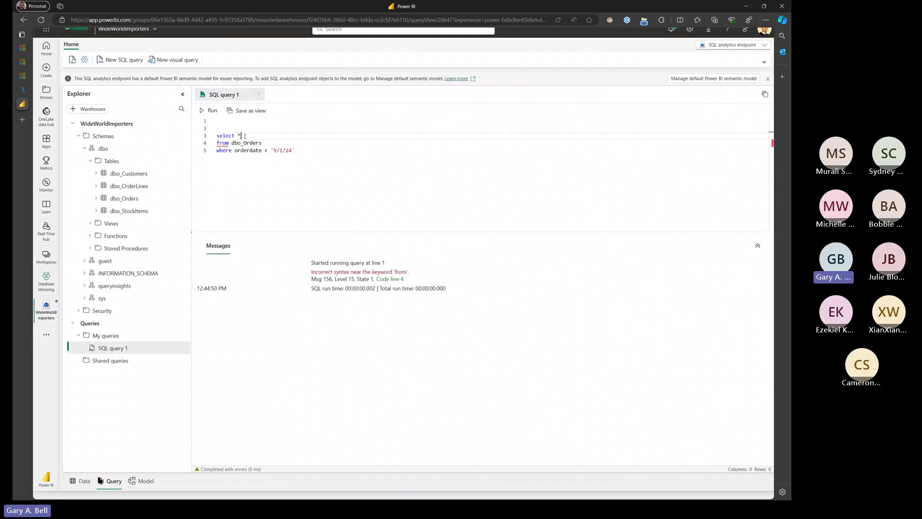
pyautogui.click(209, 110)
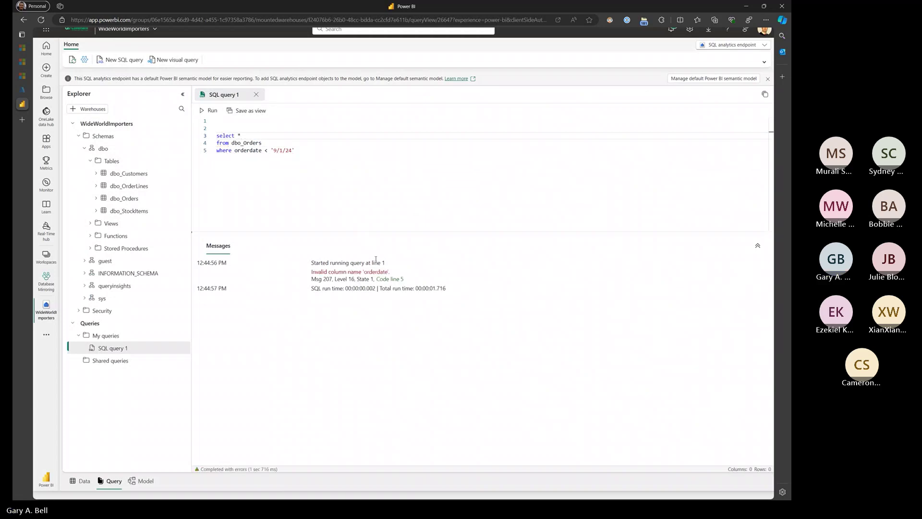
# Step: Expand the dbo_Orders table in the explorer to check its column names
pyautogui.click(250, 151)
pyautogui.click(101, 198)
pyautogui.click(96, 198)
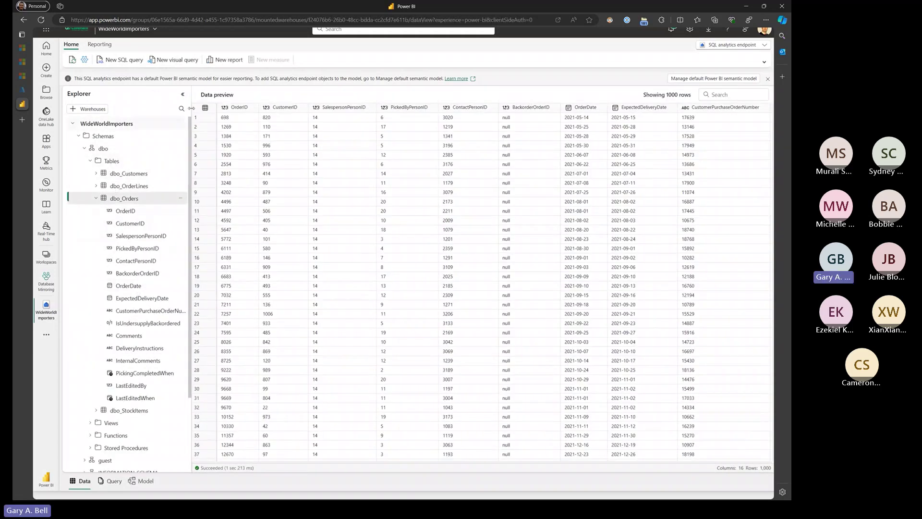
# Step: Return to SQL query 1, correct the filter column name to OrderDate, and run the query
pyautogui.click(119, 61)
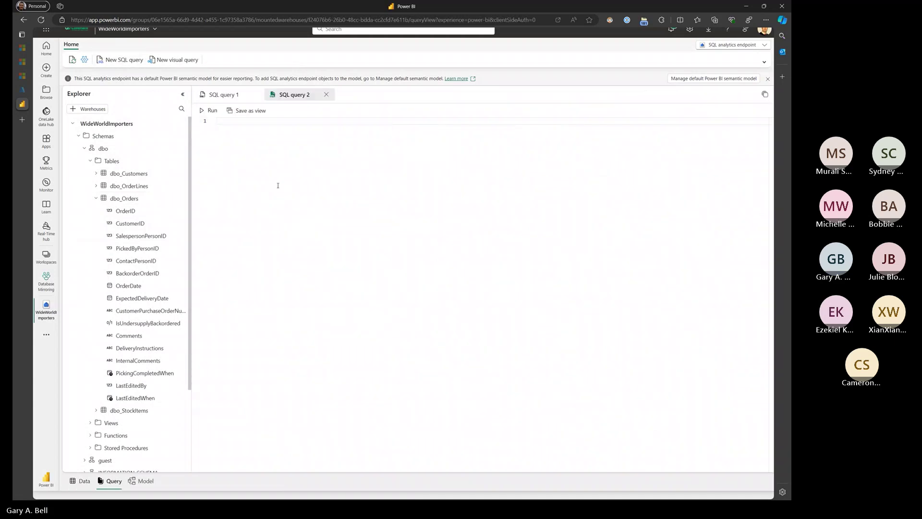
pyautogui.click(223, 94)
pyautogui.click(248, 151)
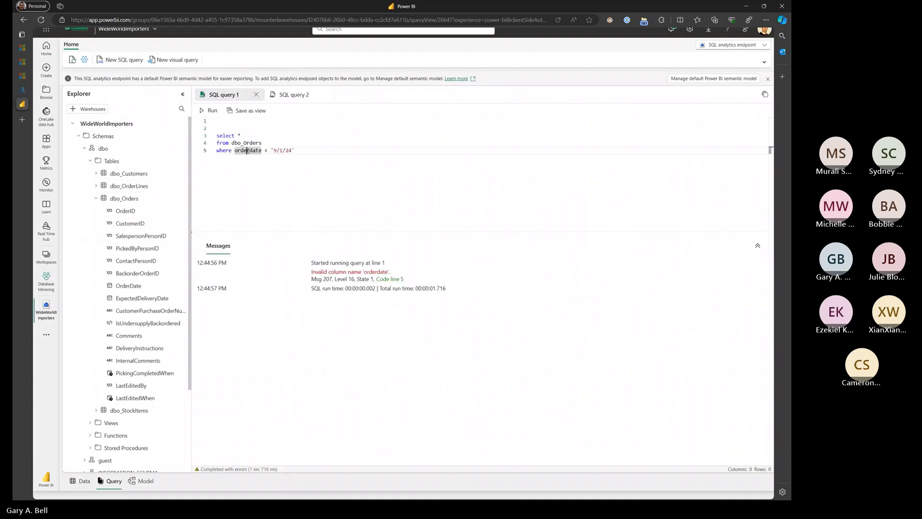
pyautogui.press('BackSpace')
pyautogui.write('D')
pyautogui.hotkey('shift', 'Right')
pyautogui.write('O')
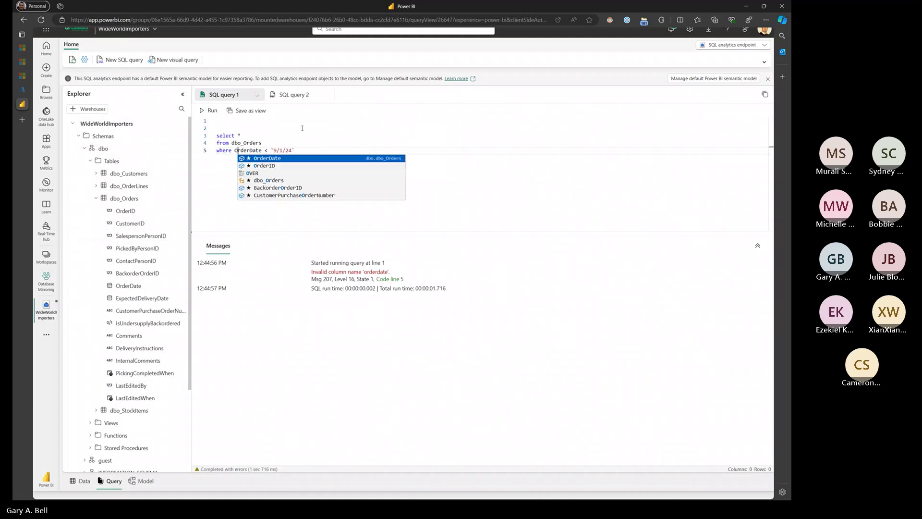
pyautogui.click(296, 162)
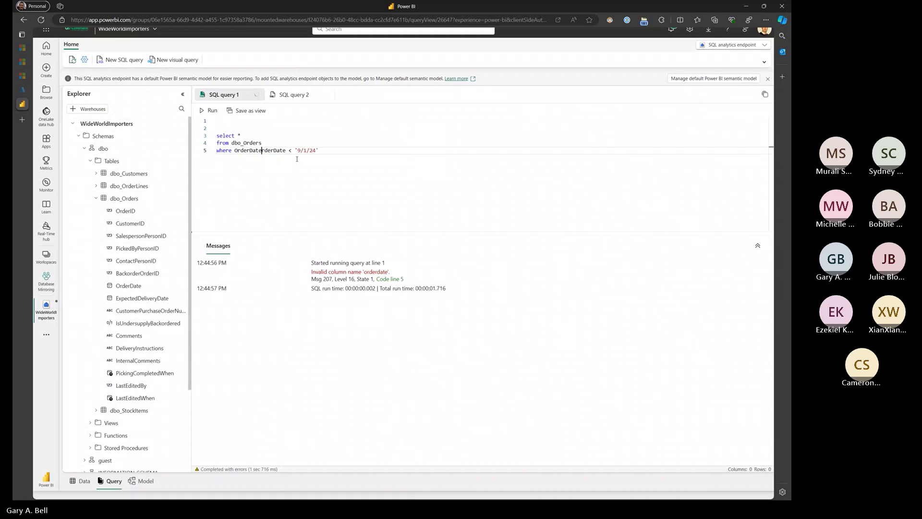
pyautogui.doubleClick(242, 151)
pyautogui.write('Or')
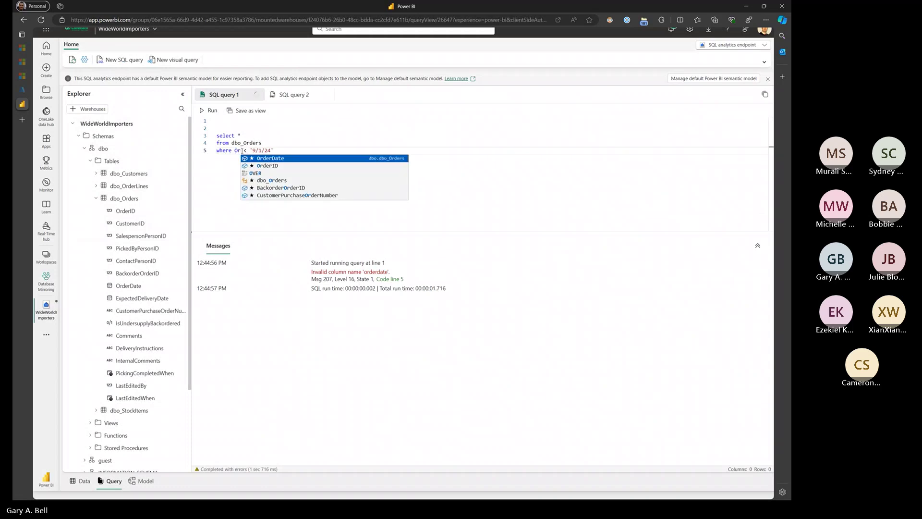
pyautogui.press('Tab')
pyautogui.hotkey('ctrl', 'Return')
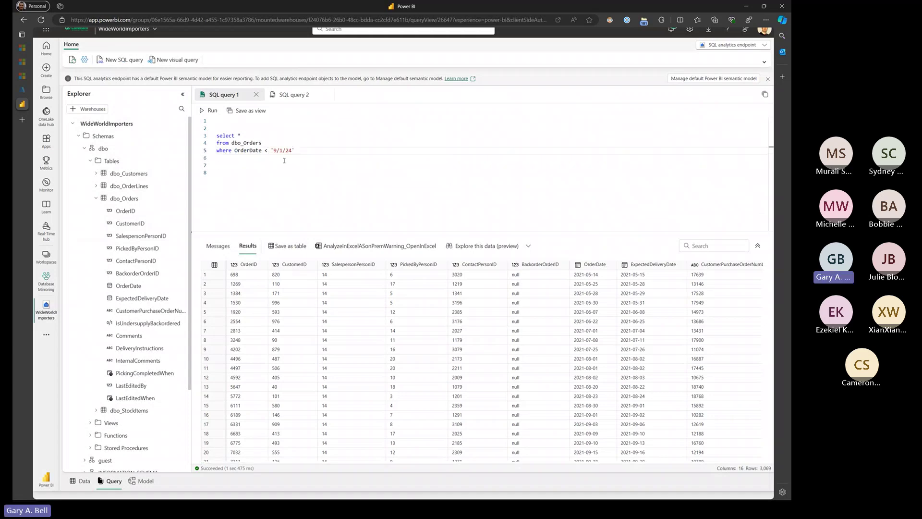
# Step: Collapse the dbo_Orders columns and preview the data of dbo_Customers
pyautogui.click(96, 198)
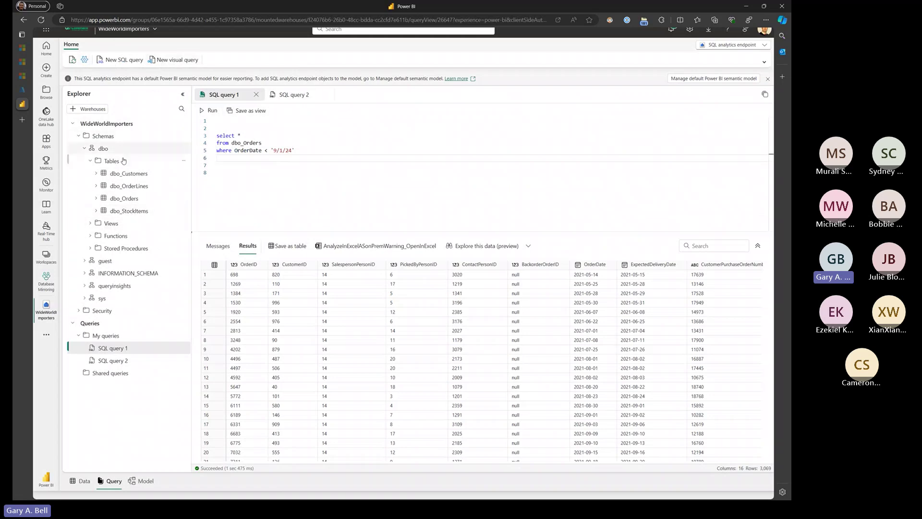
pyautogui.click(125, 173)
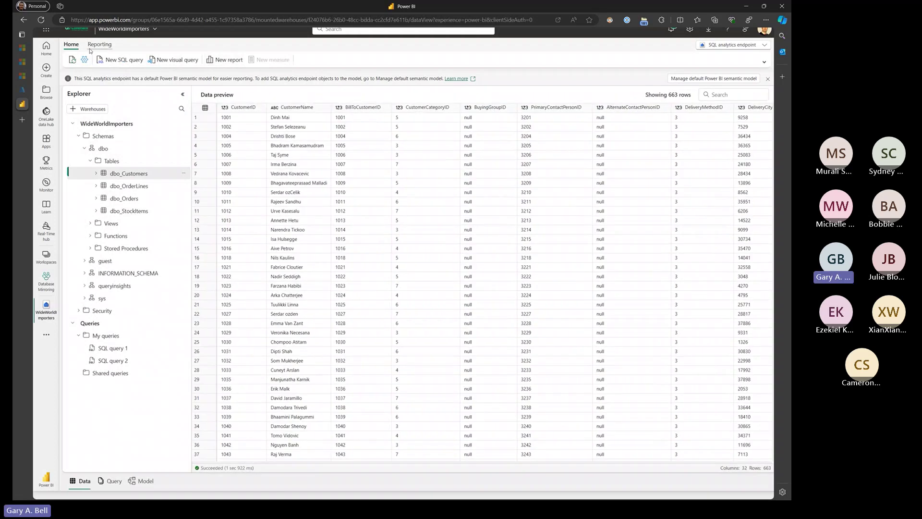
# Step: Automatically update the default semantic model and show its default semantic model objects layout in the model view
pyautogui.click(91, 48)
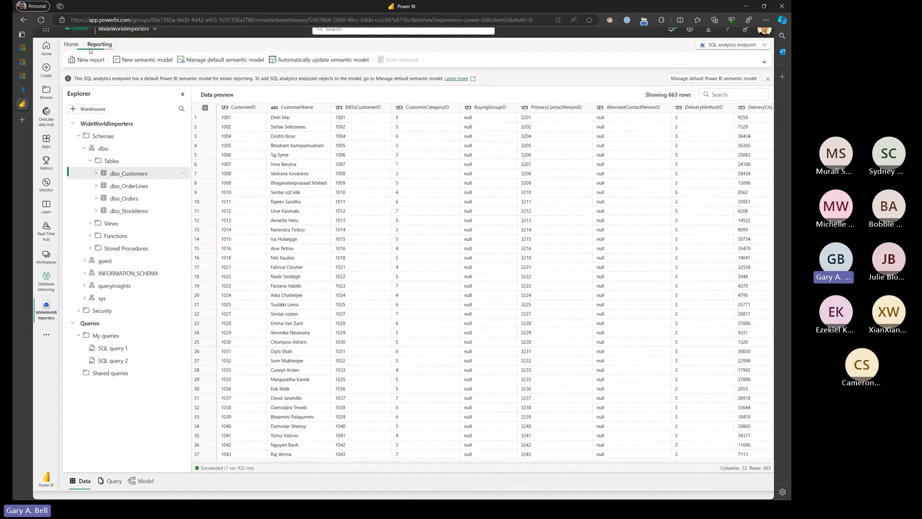
pyautogui.click(320, 63)
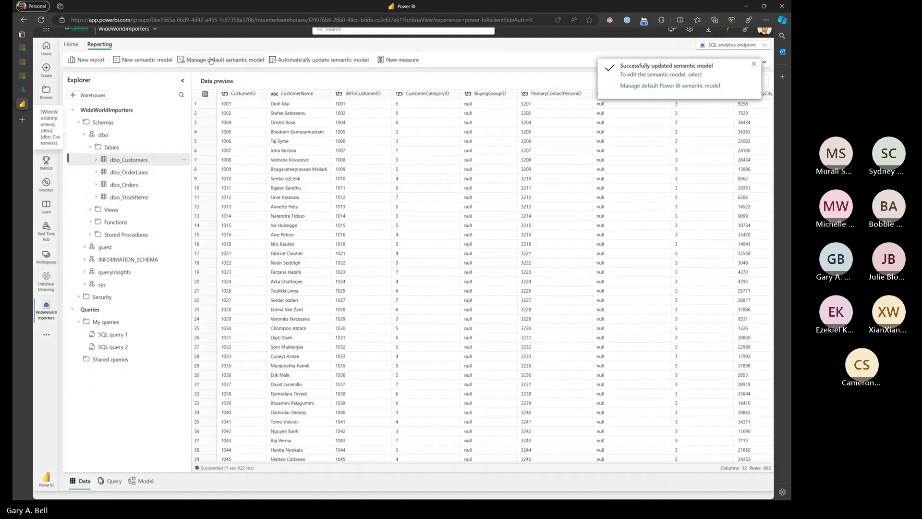
pyautogui.click(144, 481)
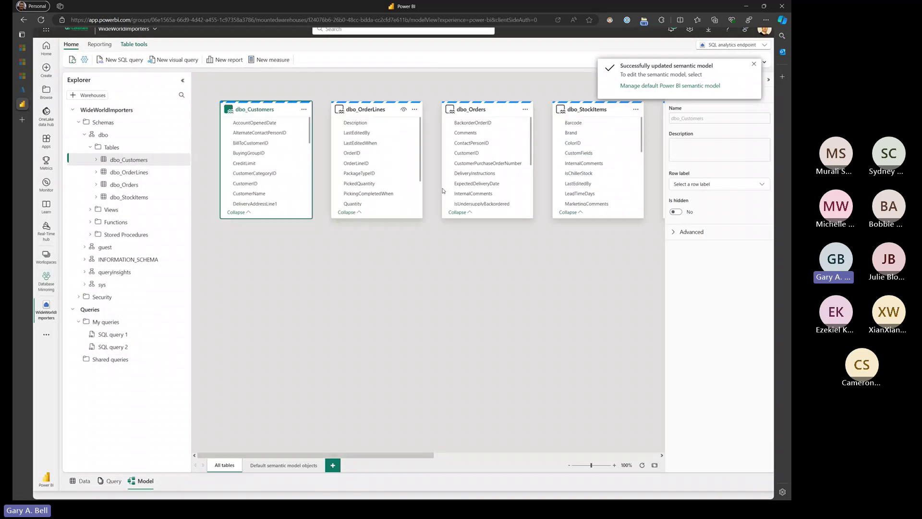
pyautogui.click(264, 466)
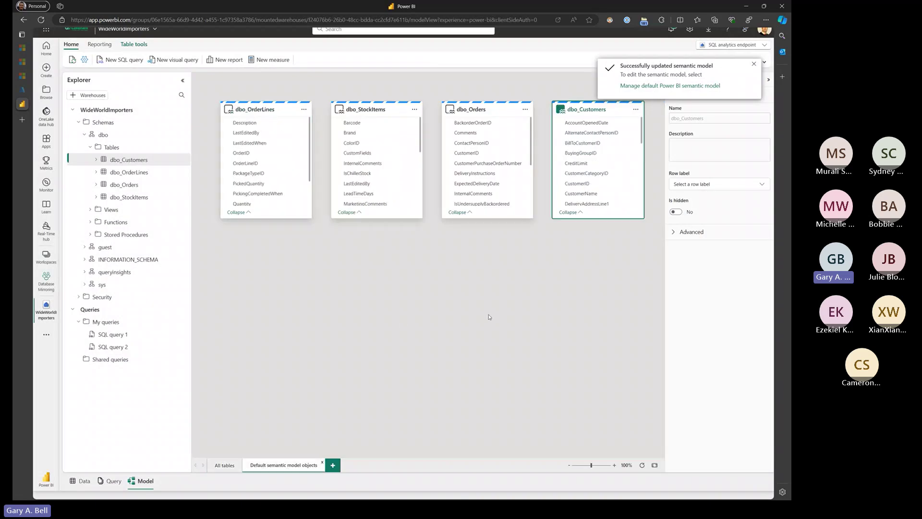
# Step: Shift dbo_Orders slightly in the diagram and create an active one-to-many relationship from its OrderID to OrderID in dbo_OrderLines, with single cross-filter direction
pyautogui.moveTo(502, 109); pyautogui.dragTo(482, 108)
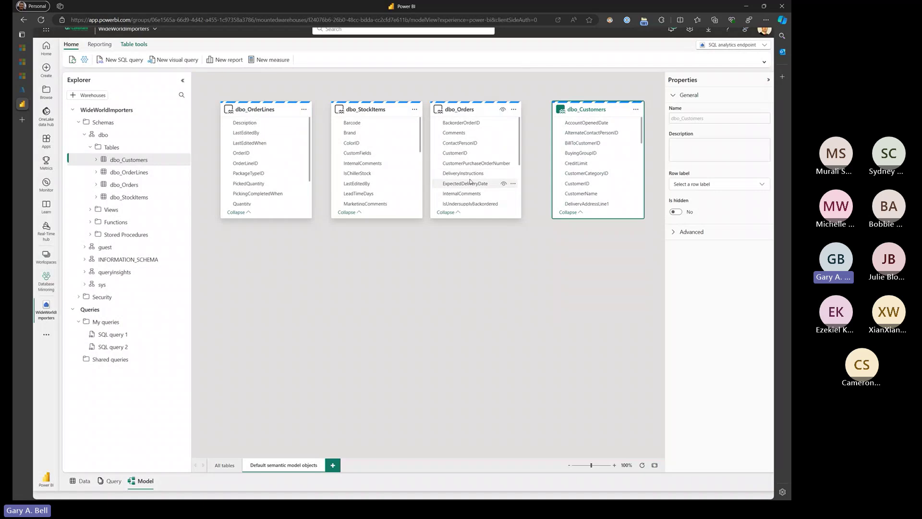
pyautogui.scroll(-2, 473, 166)
pyautogui.scroll(-1, 472, 165)
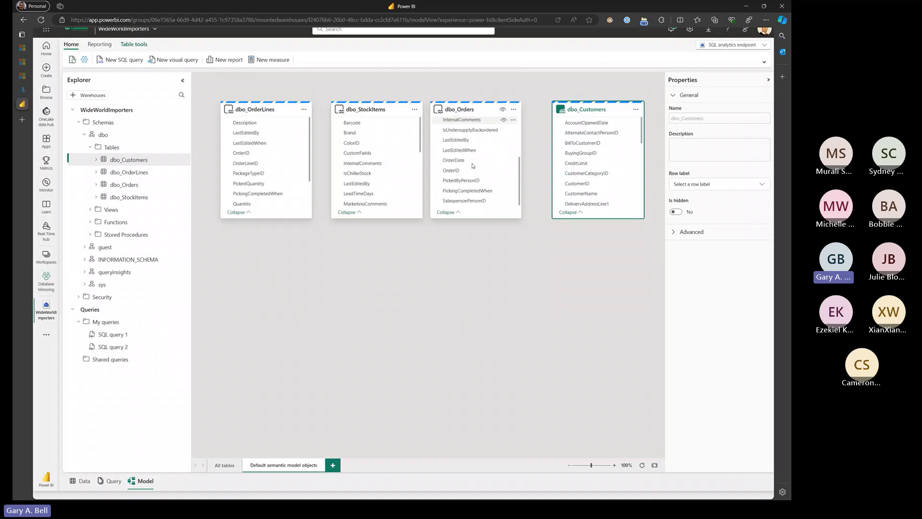
pyautogui.click(475, 170)
pyautogui.scroll(-1, 357, 196)
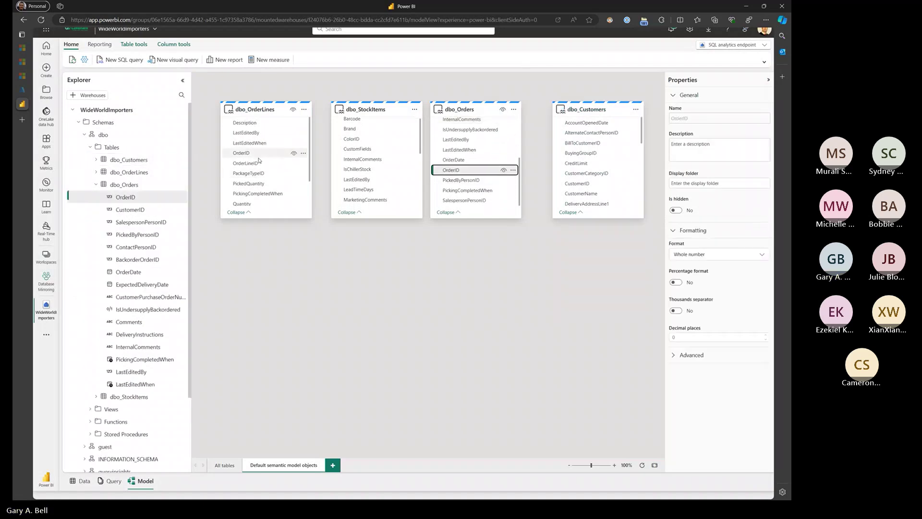
pyautogui.moveTo(454, 172); pyautogui.dragTo(240, 155)
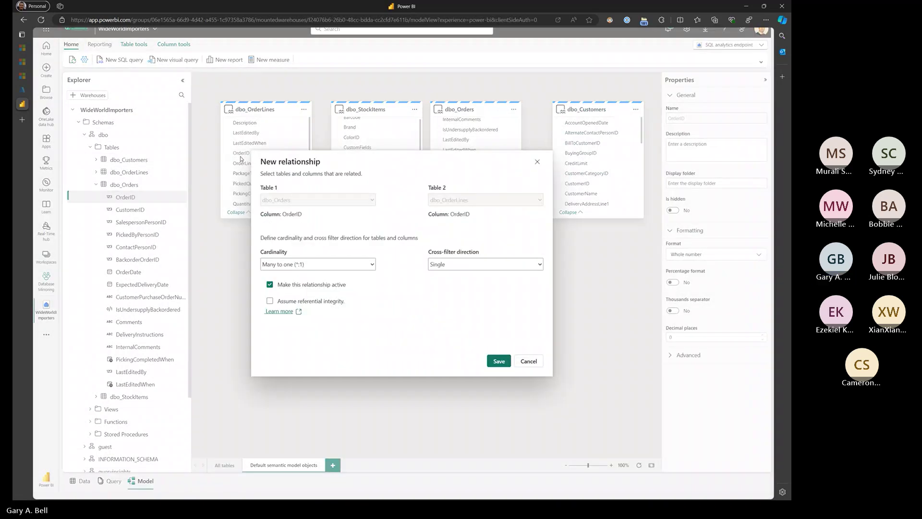
pyautogui.click(320, 260)
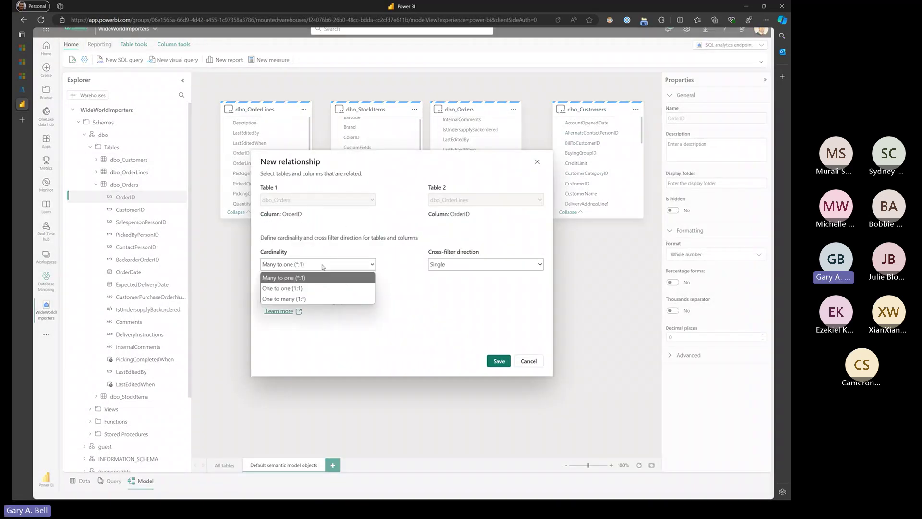
pyautogui.click(294, 299)
pyautogui.click(498, 359)
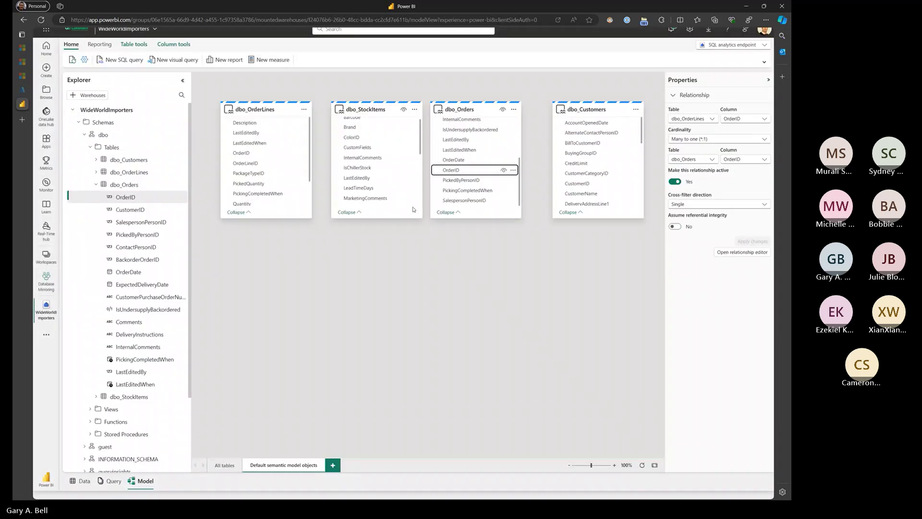
# Step: Move dbo_StockItems below the row of tables between dbo_OrderLines and dbo_Orders, and lengthen its card to show StockItemID
pyautogui.moveTo(365, 109); pyautogui.dragTo(374, 183)
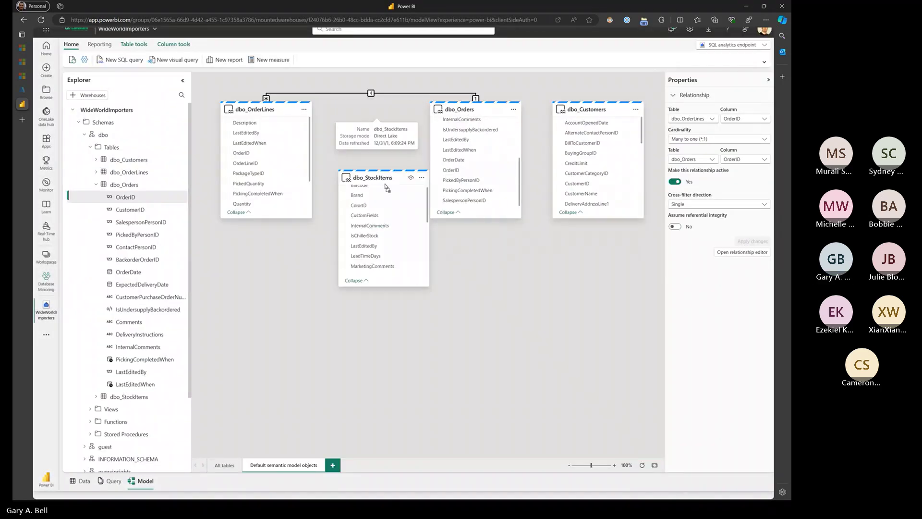
pyautogui.scroll(-1, 250, 193)
pyautogui.scroll(-1, 251, 193)
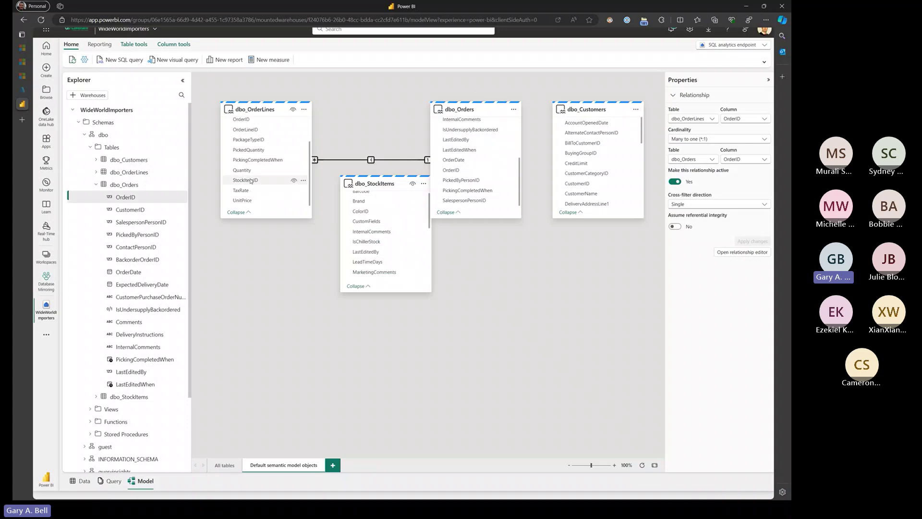
pyautogui.click(246, 180)
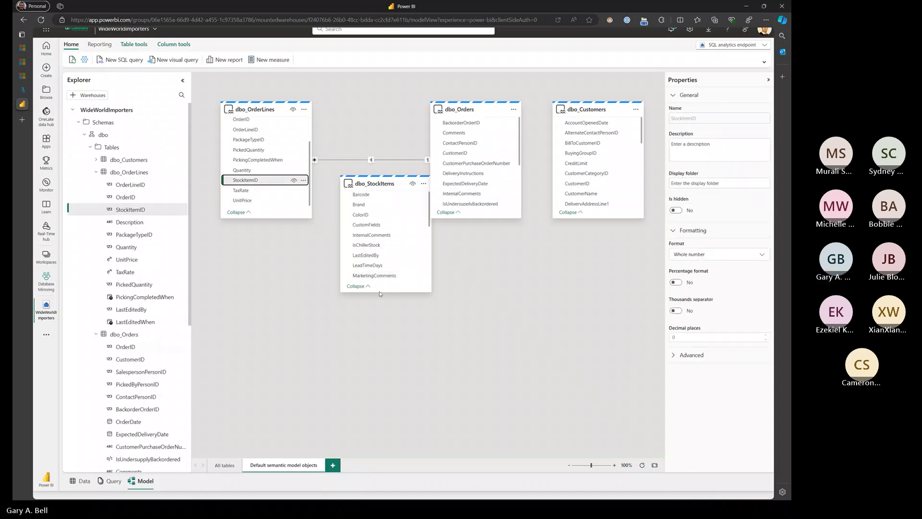
pyautogui.moveTo(380, 291); pyautogui.dragTo(380, 429)
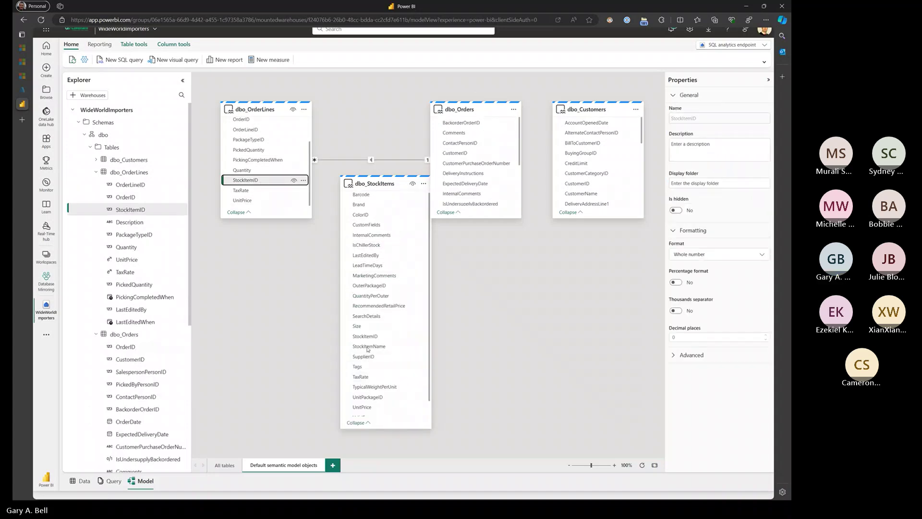
# Step: Create an active one-to-many relationship from StockItemID in dbo_StockItems to StockItemID in dbo_OrderLines, with single cross-filter direction
pyautogui.moveTo(367, 336); pyautogui.dragTo(269, 182)
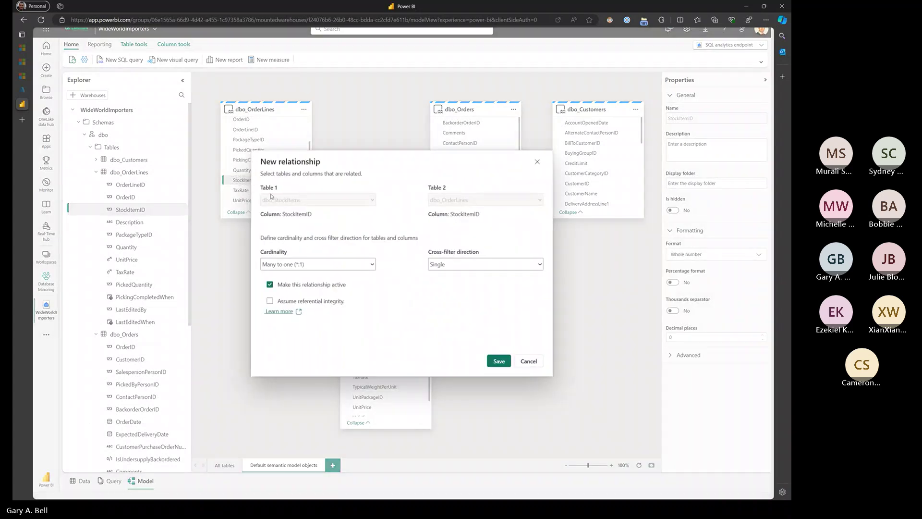
pyautogui.click(315, 265)
pyautogui.click(310, 302)
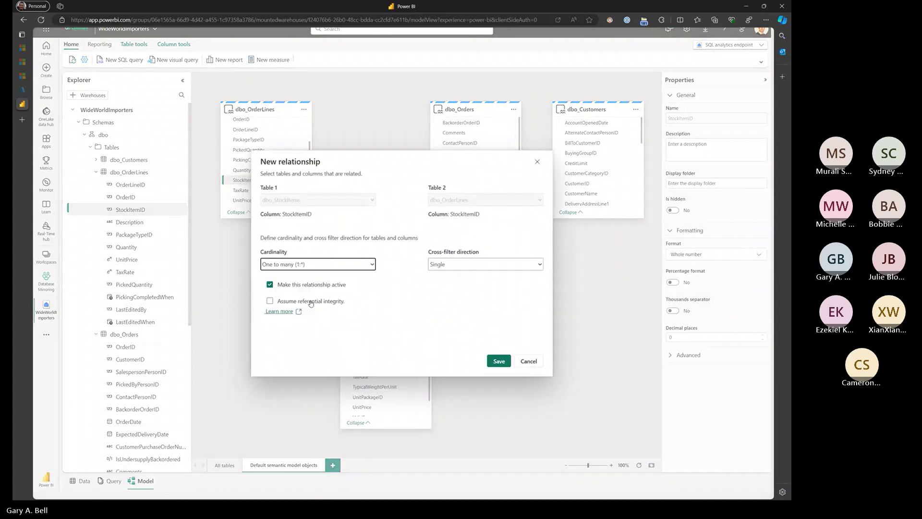
pyautogui.click(499, 361)
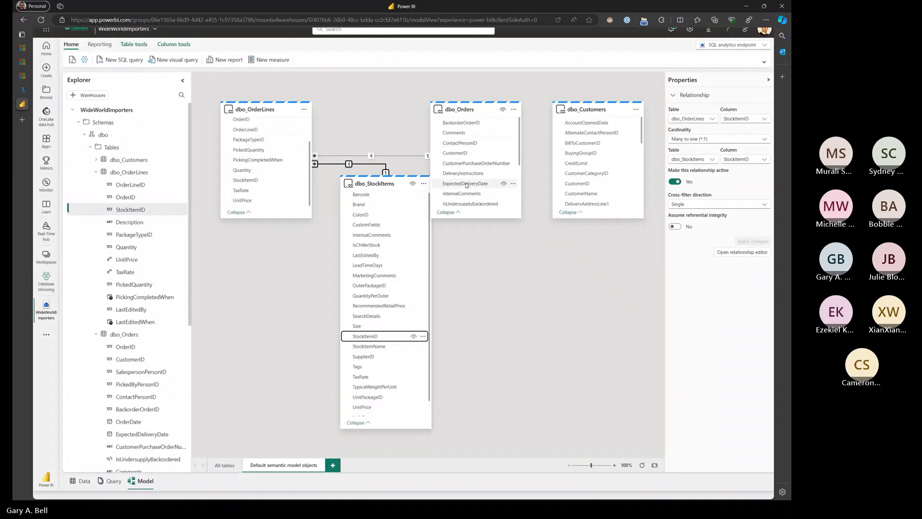
# Step: Create an active many-to-one relationship from CustomerID in dbo_Orders to CustomerID in dbo_Customers, and shift dbo_StockItems slightly away from dbo_Orders
pyautogui.click(456, 154)
pyautogui.moveTo(456, 159); pyautogui.dragTo(587, 185)
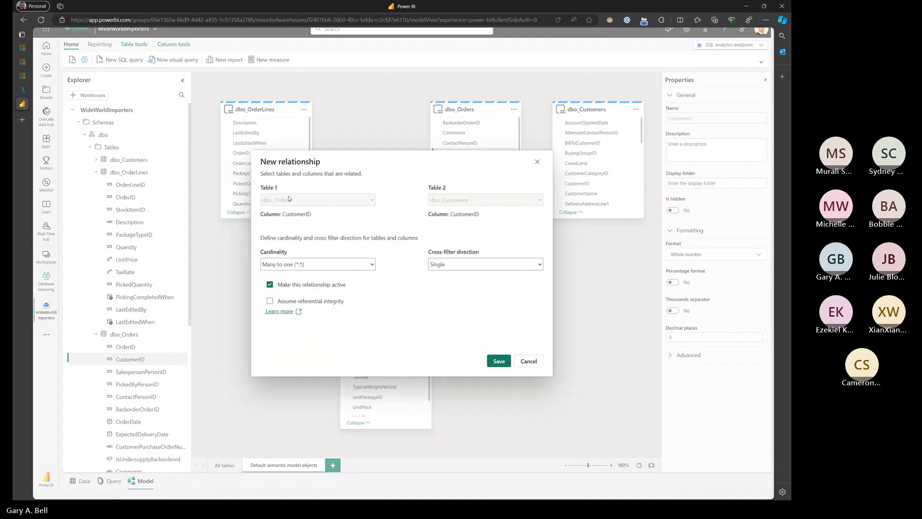
pyautogui.click(499, 362)
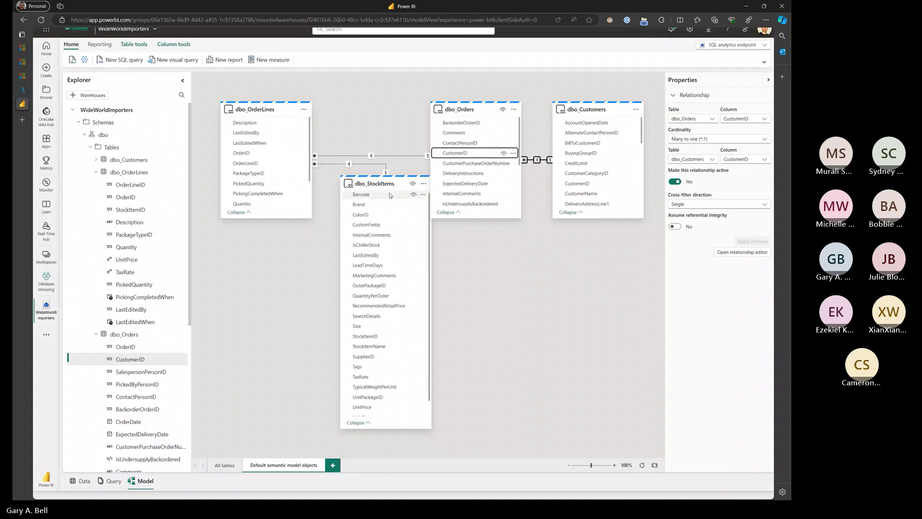
pyautogui.moveTo(382, 185); pyautogui.dragTo(372, 186)
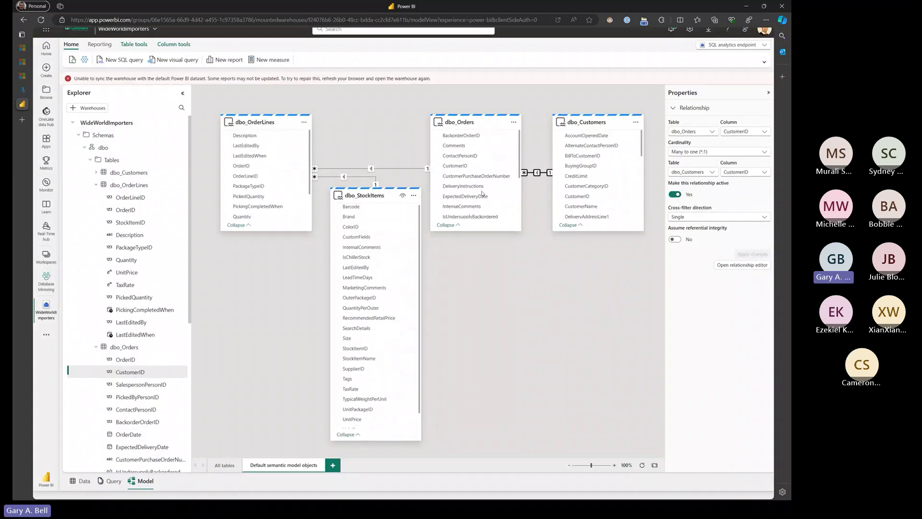
pyautogui.moveTo(438, 113)
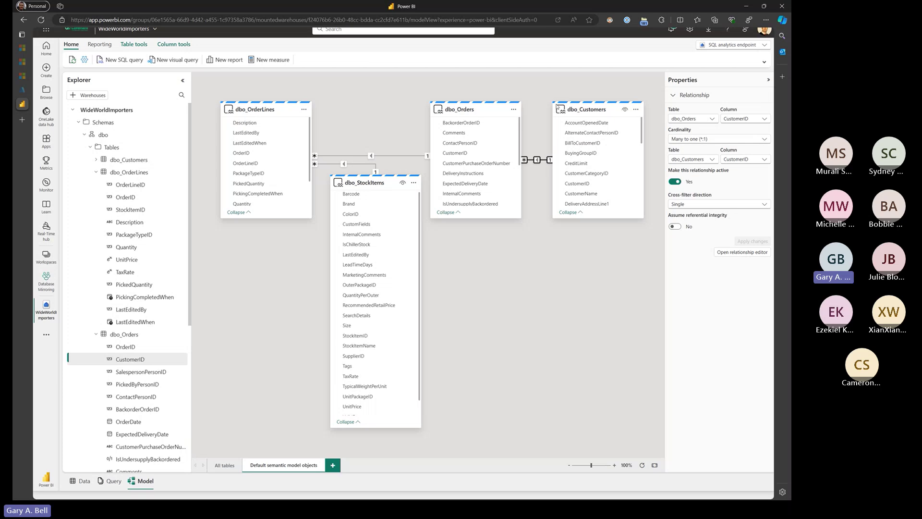
pyautogui.click(326, 120)
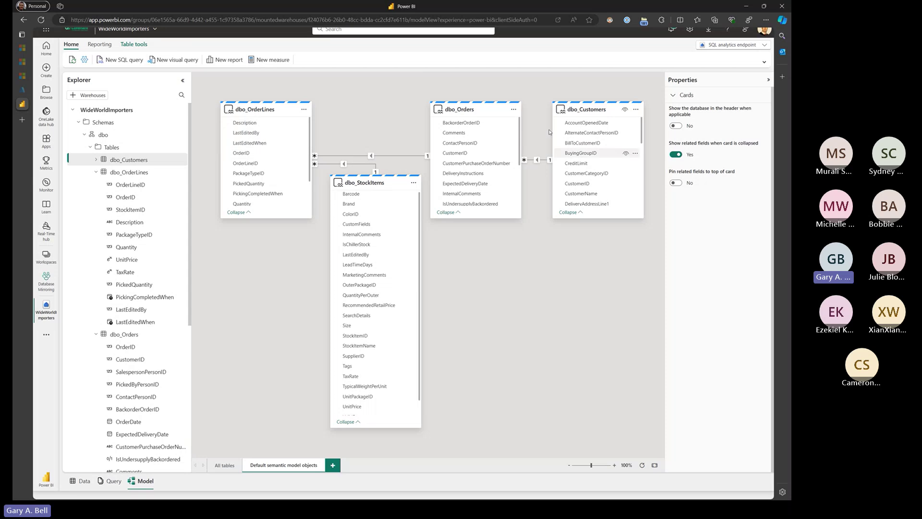
# Step: Create a new report from the semantic model, expand the dbo_Orders fields, and widen the data pane to show full field names
pyautogui.click(229, 61)
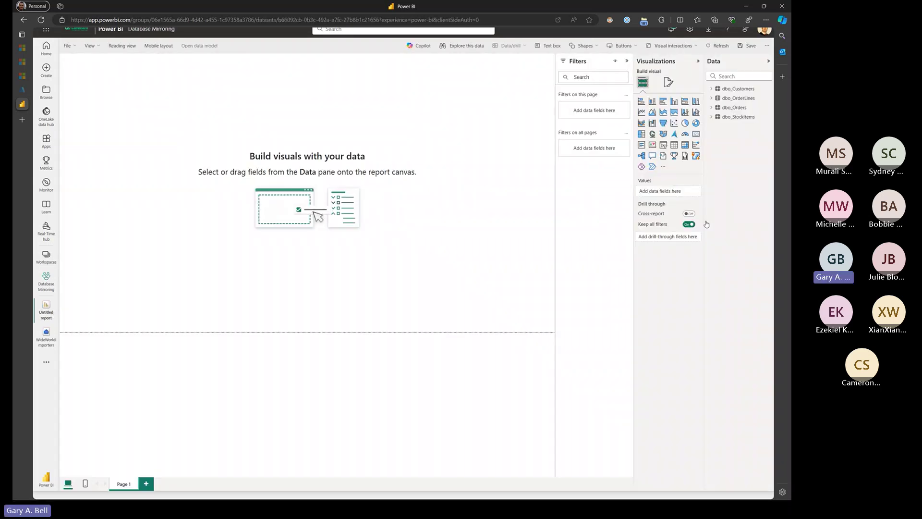
pyautogui.click(712, 108)
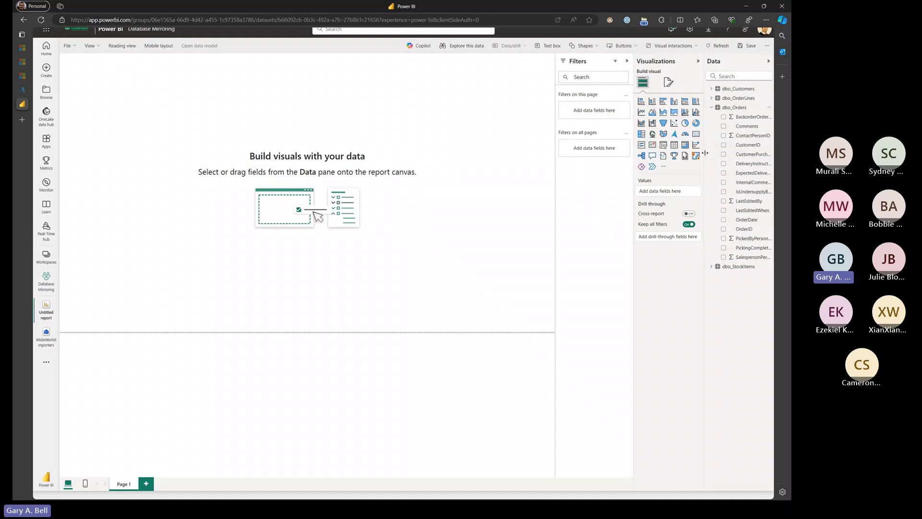
pyautogui.moveTo(705, 153); pyautogui.dragTo(648, 153)
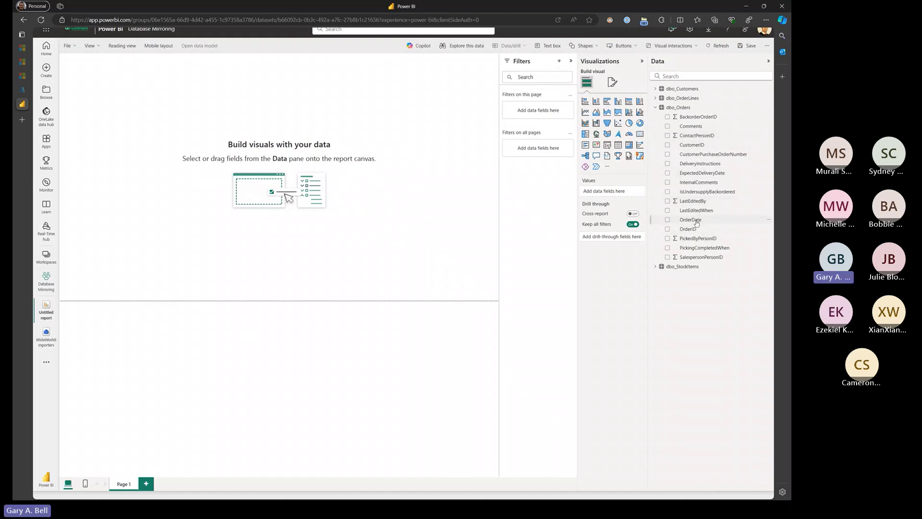
# Step: Build a line chart on the report page showing Sum of Quantity from dbo_OrderLines by OrderDate from dbo_Orders
pyautogui.moveTo(696, 223); pyautogui.dragTo(202, 126)
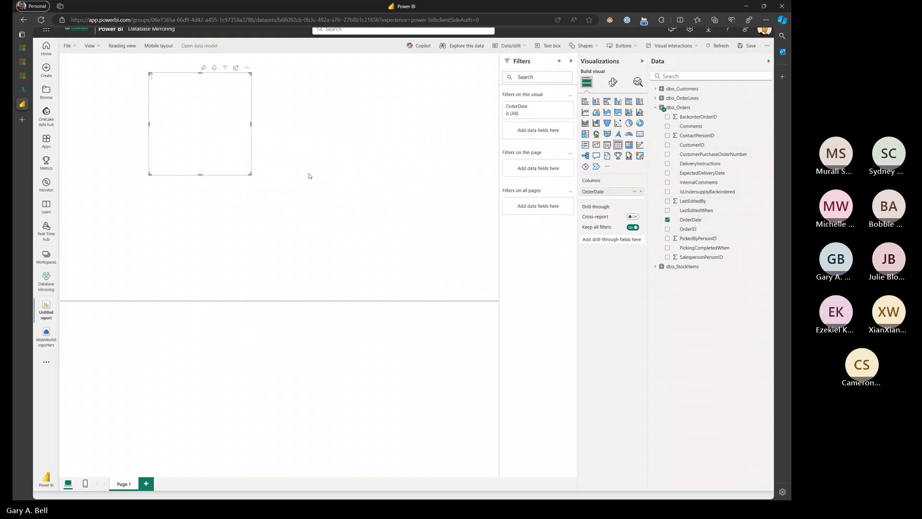
pyautogui.click(656, 98)
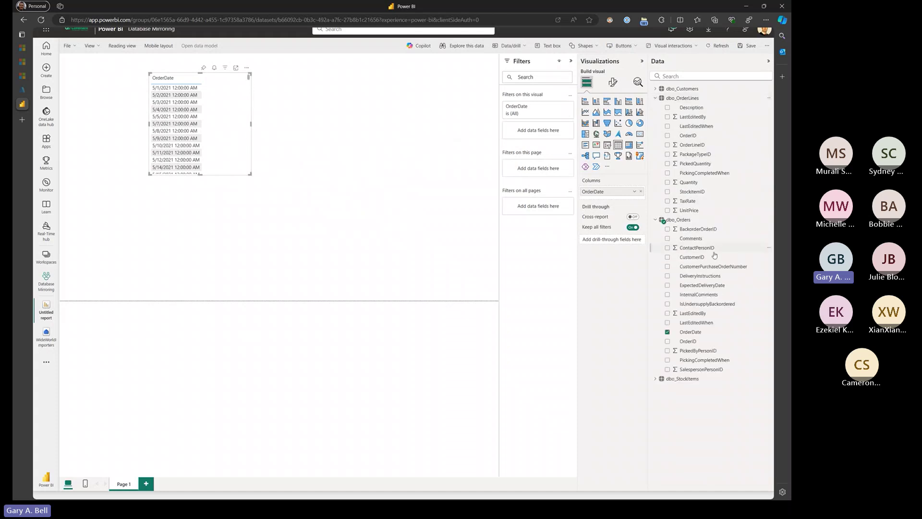
pyautogui.moveTo(690, 182); pyautogui.dragTo(233, 130)
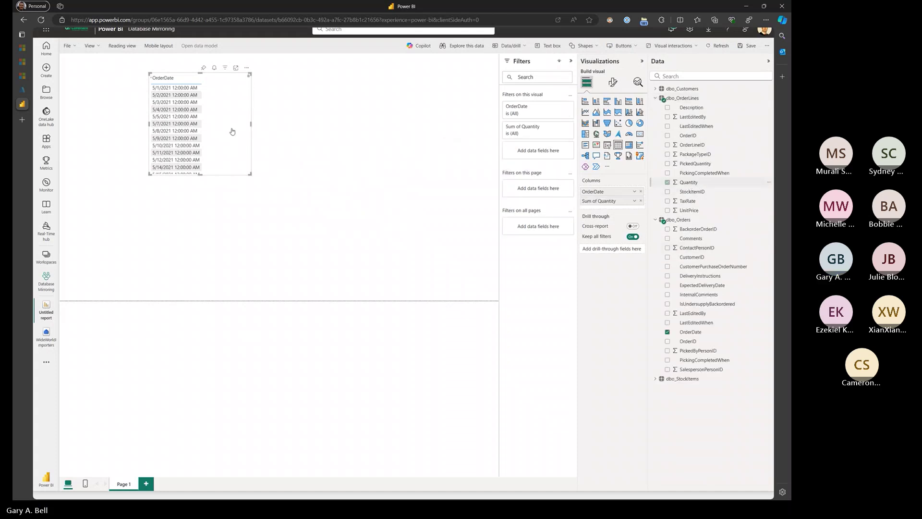
pyautogui.click(586, 111)
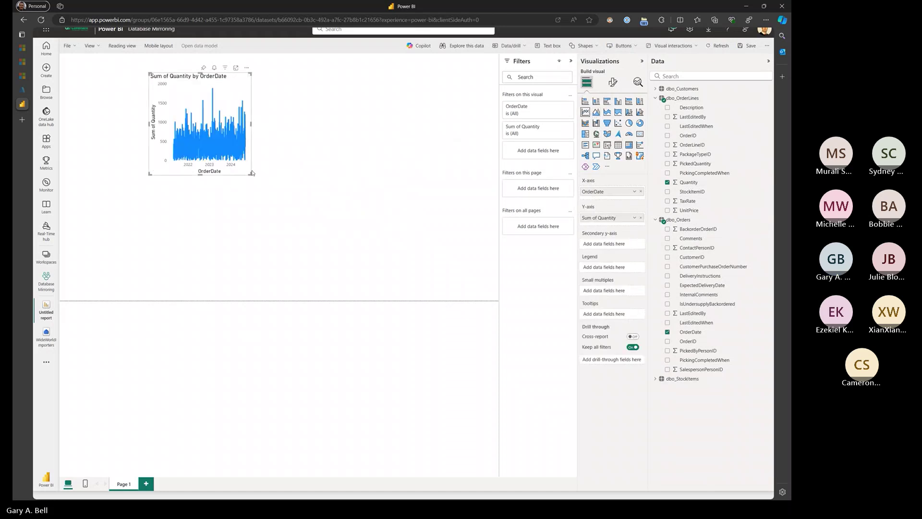
# Step: Resize the line chart to a wide, shallow shape and position it near the upper edge of the report page
pyautogui.moveTo(251, 173); pyautogui.dragTo(483, 251)
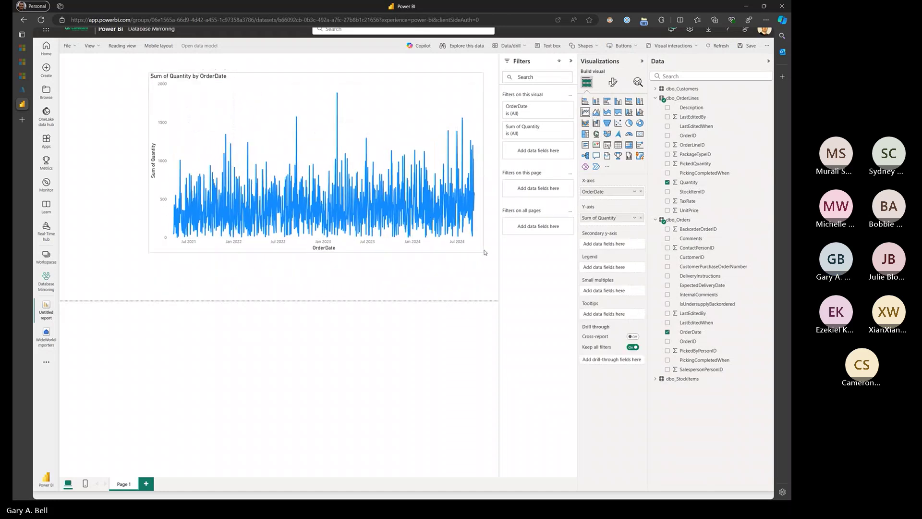
pyautogui.moveTo(402, 81); pyautogui.dragTo(352, 83)
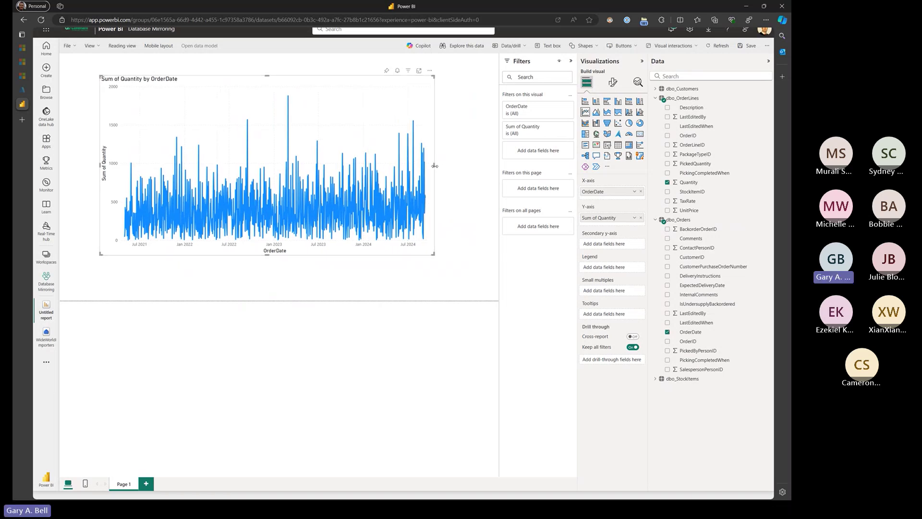
pyautogui.moveTo(437, 169); pyautogui.dragTo(442, 165)
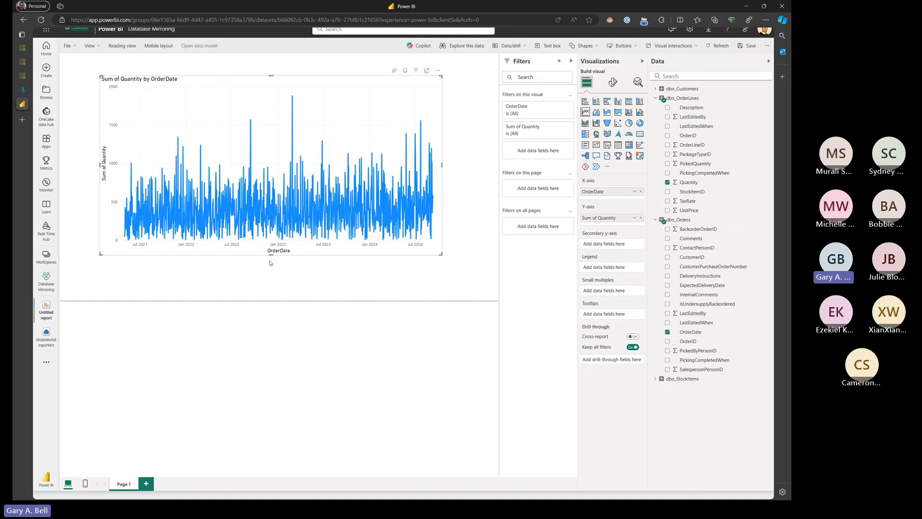
pyautogui.moveTo(271, 255); pyautogui.dragTo(271, 196)
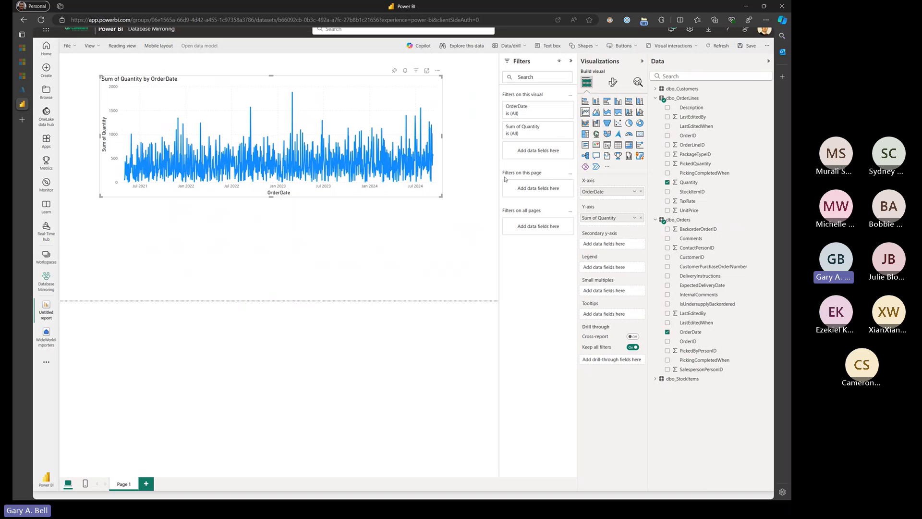
# Step: Filter the line chart's OrderDate by relative date to the last 7 days, including today, and inspect the daily quantities
pyautogui.click(559, 110)
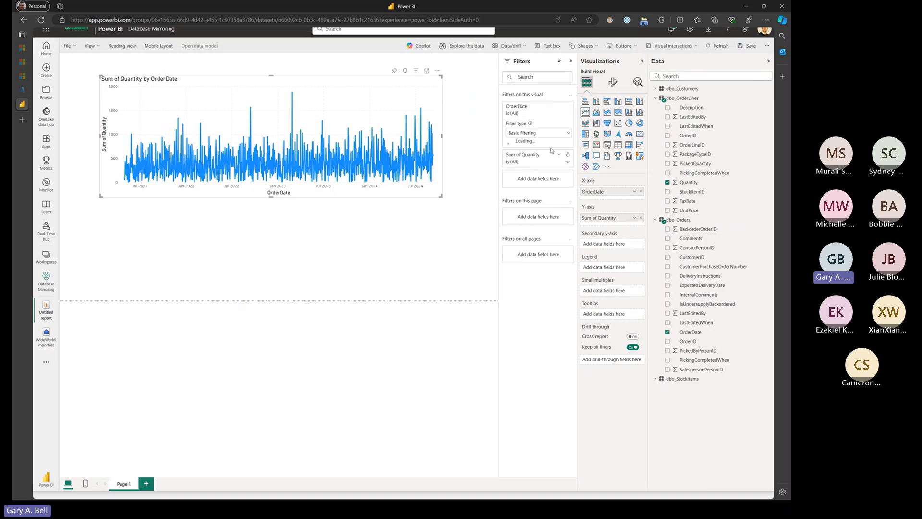
pyautogui.click(536, 133)
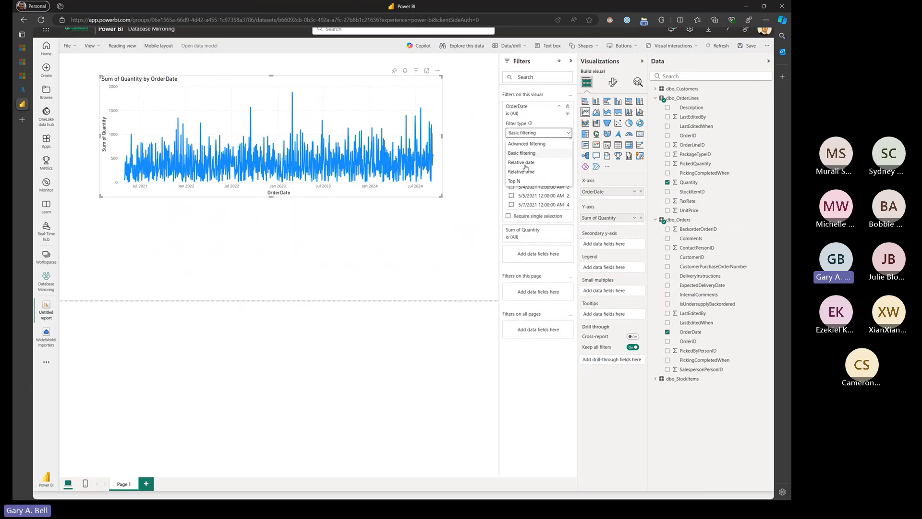
pyautogui.click(525, 165)
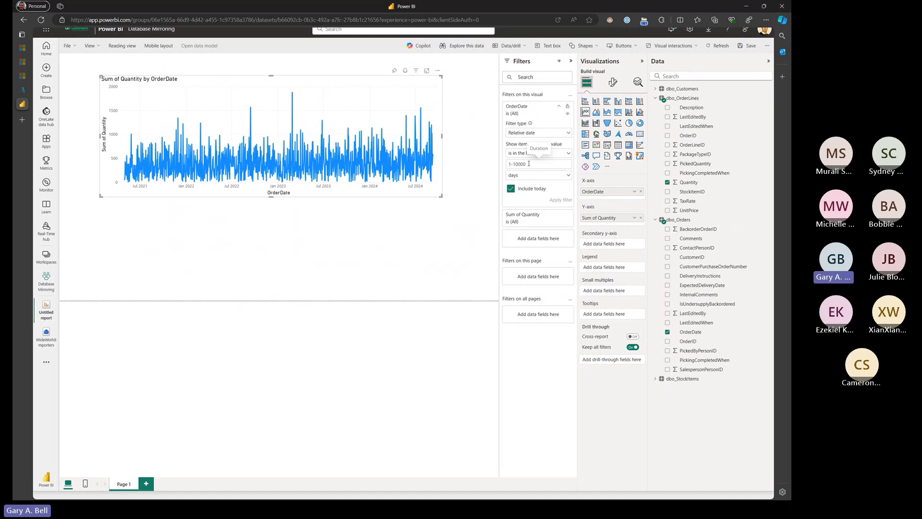
pyautogui.write('7')
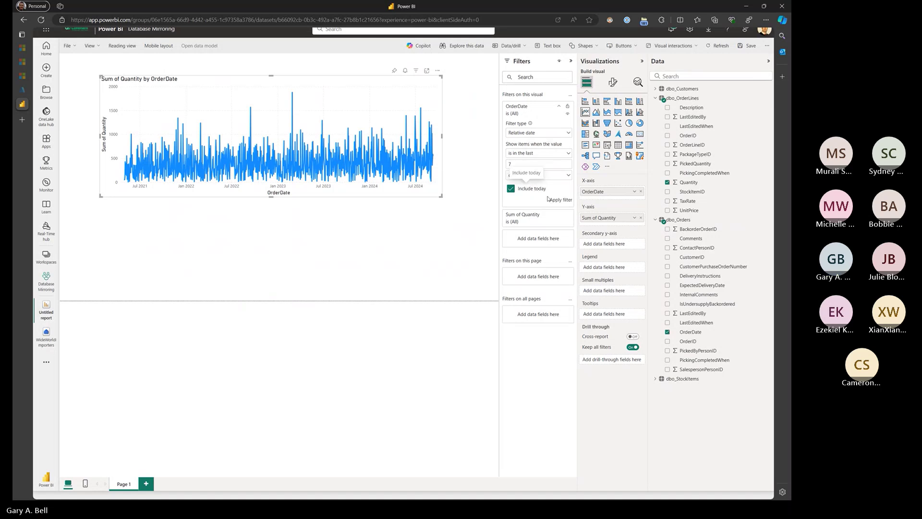
pyautogui.click(560, 200)
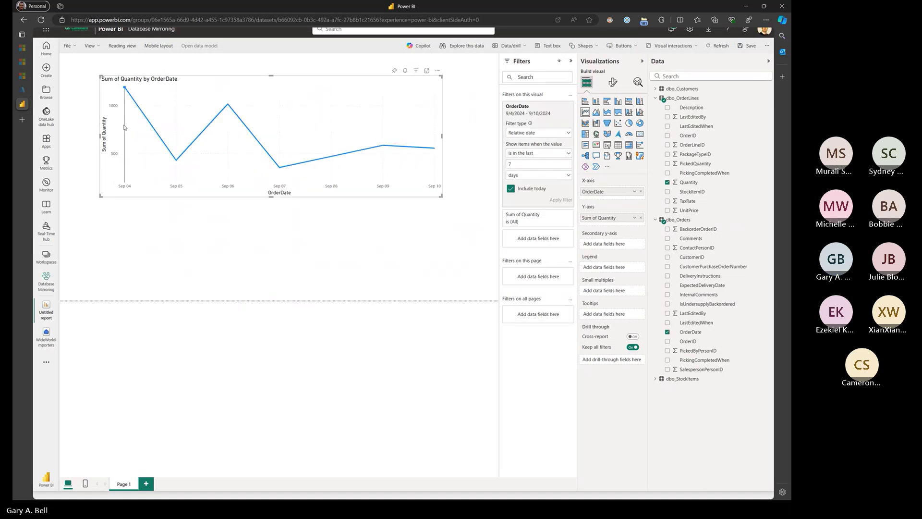
pyautogui.moveTo(424, 157)
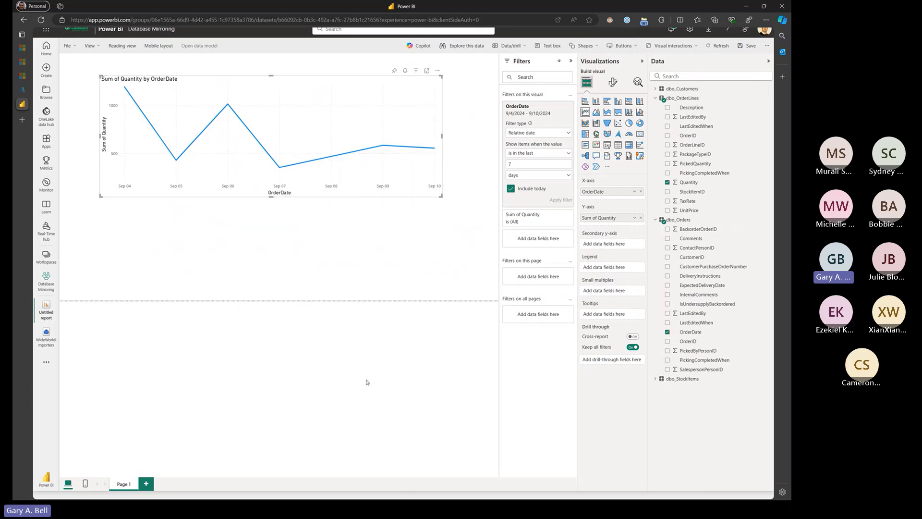
# Step: Switch to Azure Data Studio, run add orders.sql against WideWorldImporters four times, and return to the Power BI report
pyautogui.hotkey('alt', 'Tab')
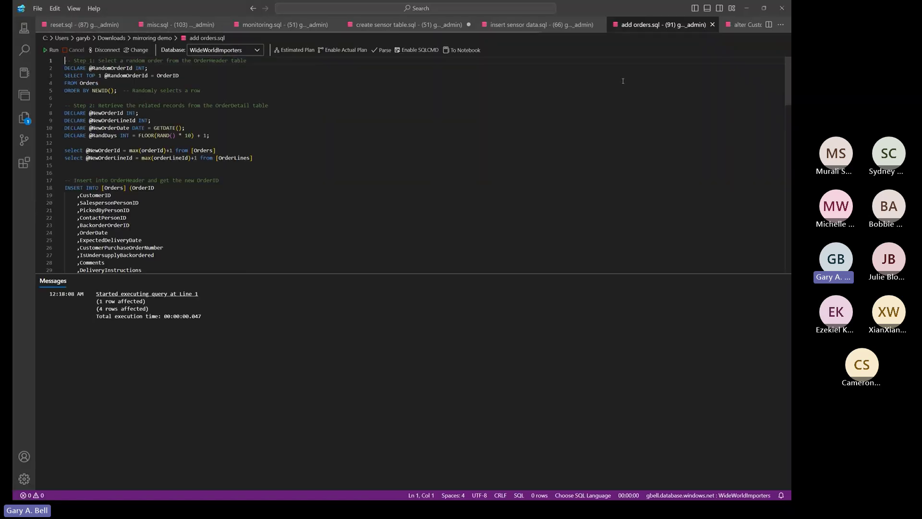
pyautogui.click(649, 25)
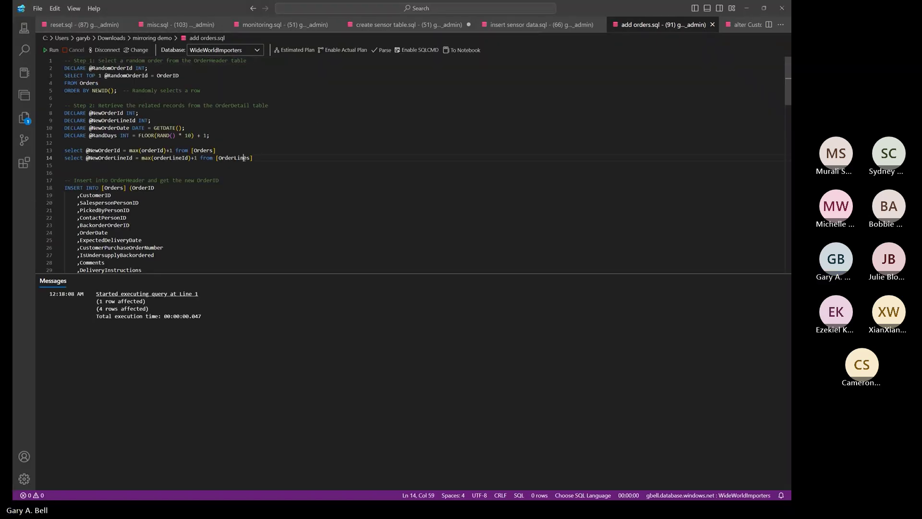
pyautogui.click(52, 50)
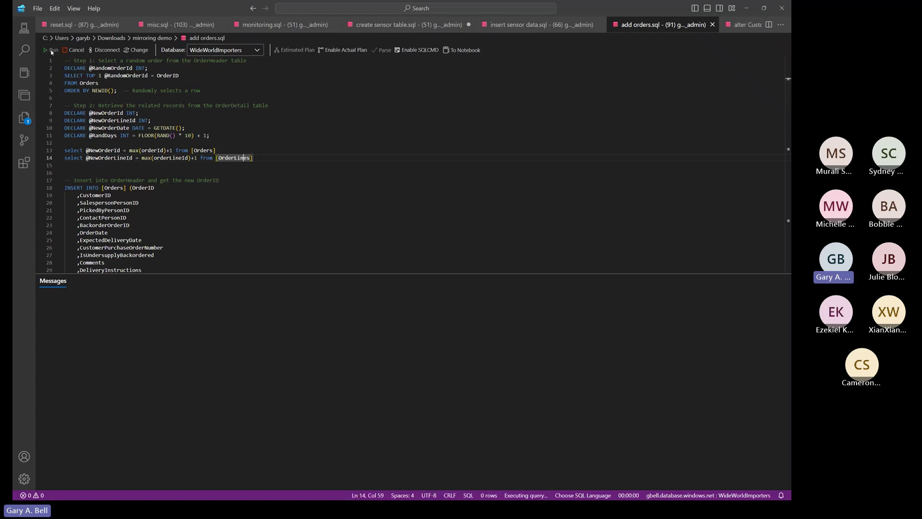
pyautogui.click(51, 50)
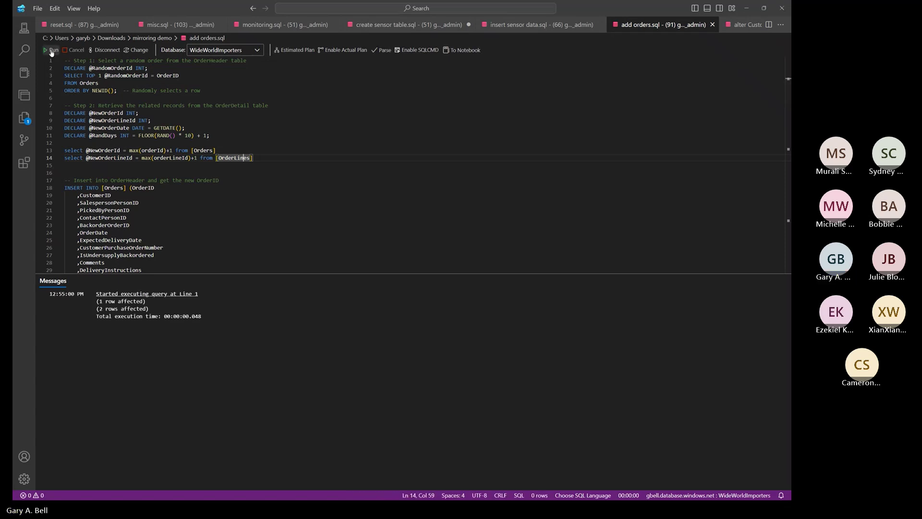
pyautogui.click(51, 50)
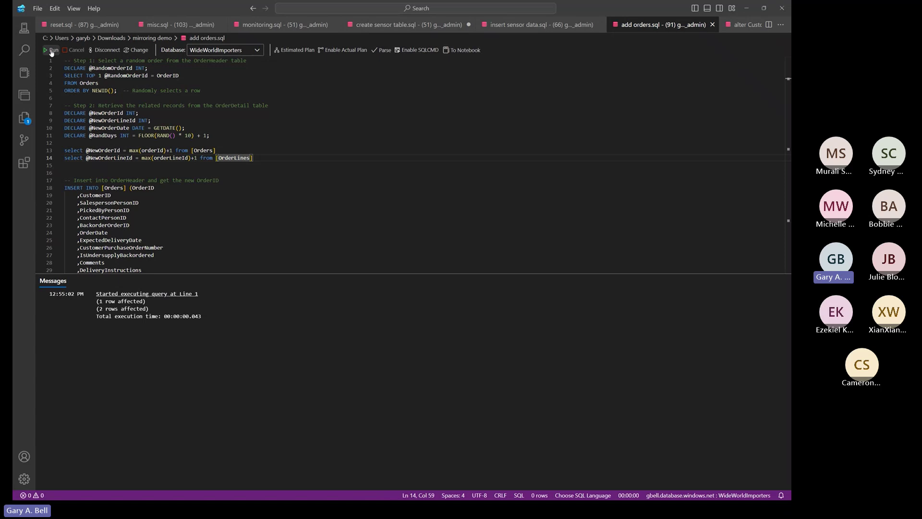
pyautogui.click(52, 50)
pyautogui.click(746, 8)
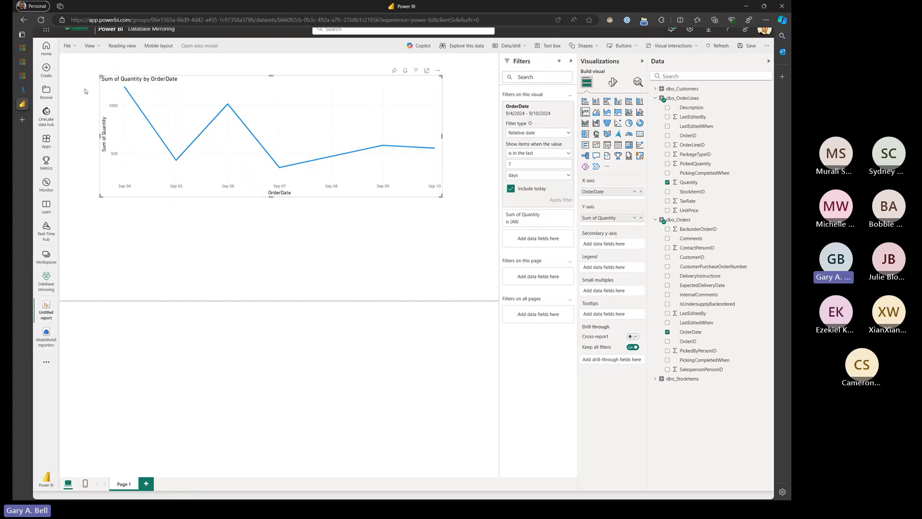
# Step: Leave the untitled report and save it as Report 1 in the Database Mirroring workspace
pyautogui.click(48, 336)
pyautogui.click(453, 276)
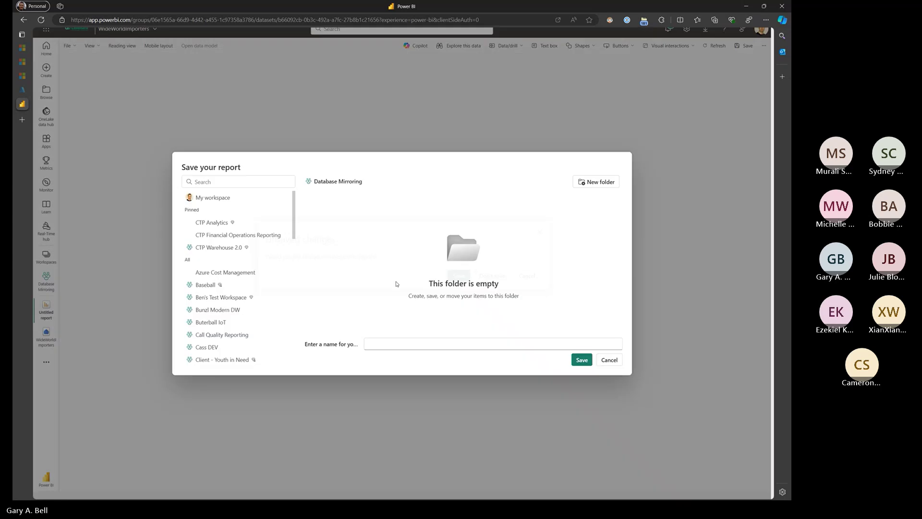
pyautogui.click(403, 344)
pyautogui.write('Report 1')
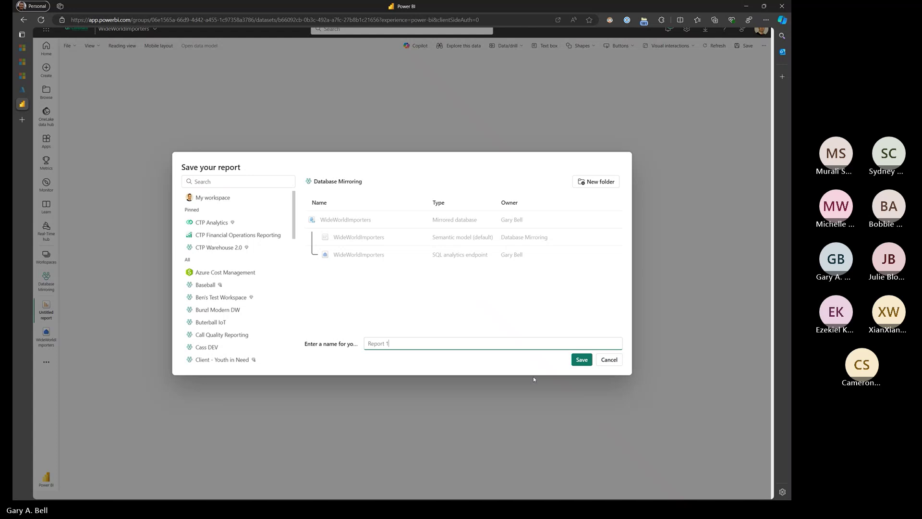
pyautogui.click(582, 360)
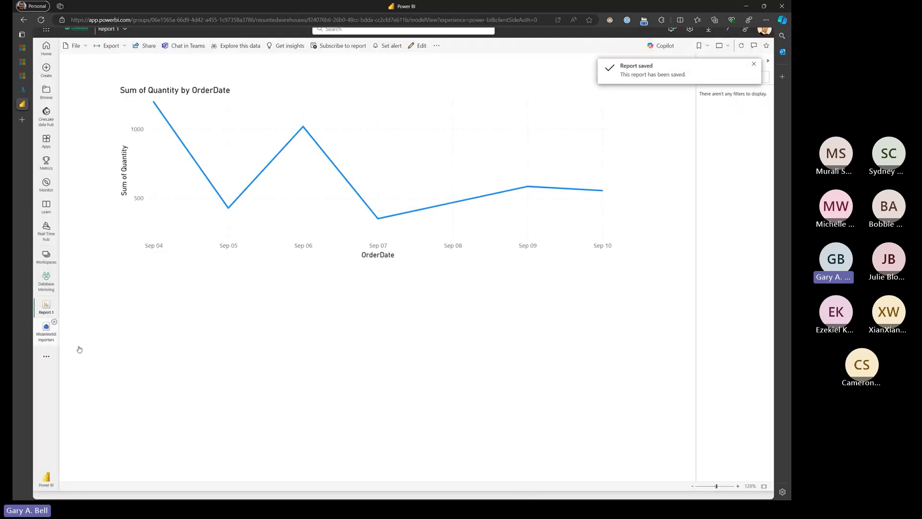
# Step: Open the WideWorldImporters mirrored database from the Database Mirroring workspace and check the Orders table's replicated rows and last completed time
pyautogui.click(47, 330)
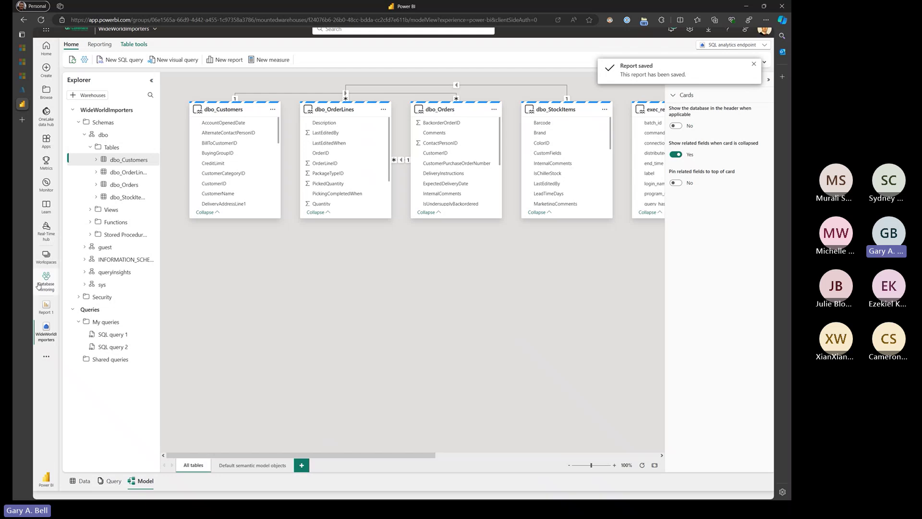
pyautogui.click(46, 281)
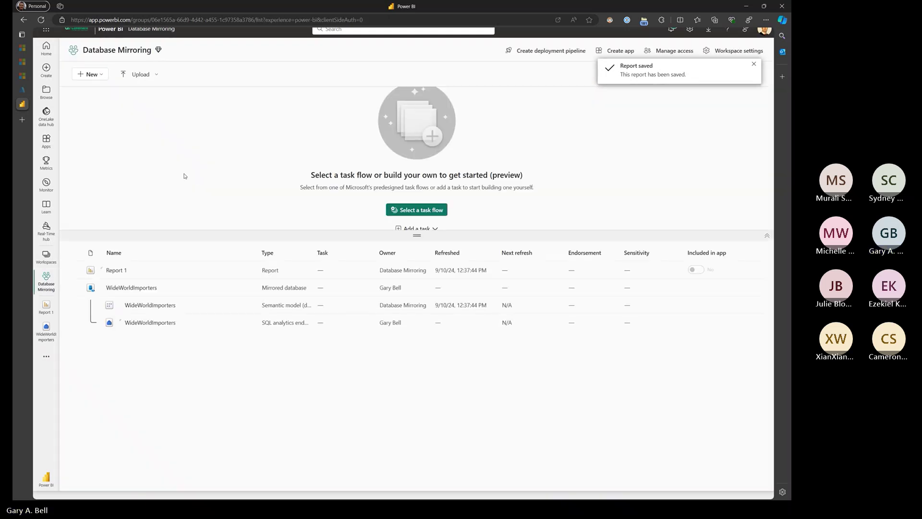
pyautogui.click(209, 294)
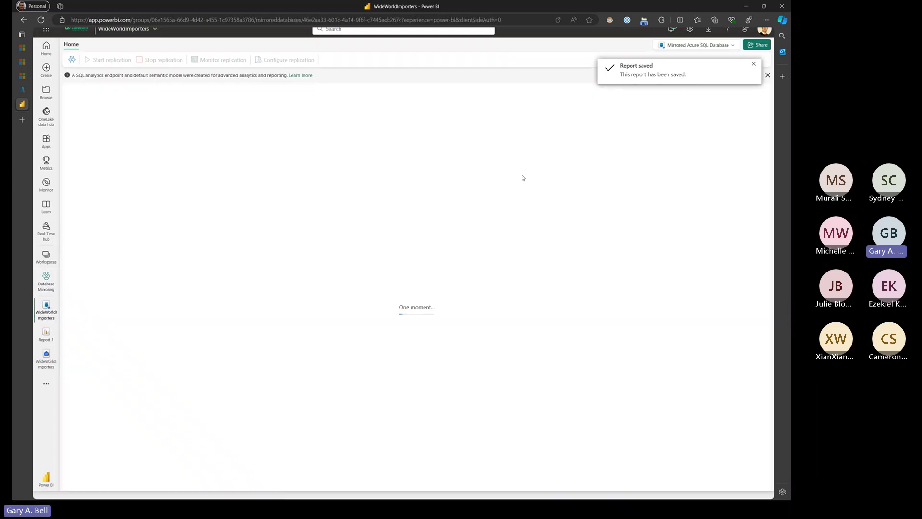
pyautogui.click(411, 370)
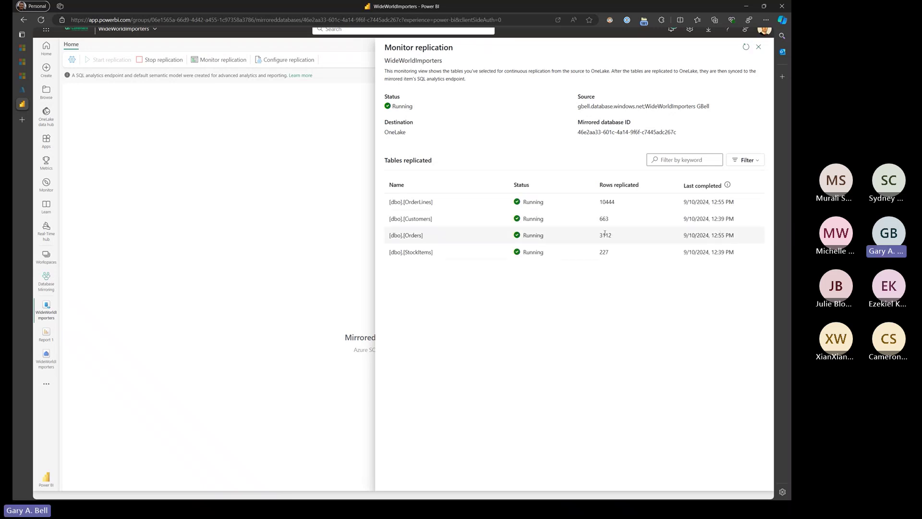
pyautogui.doubleClick(607, 235)
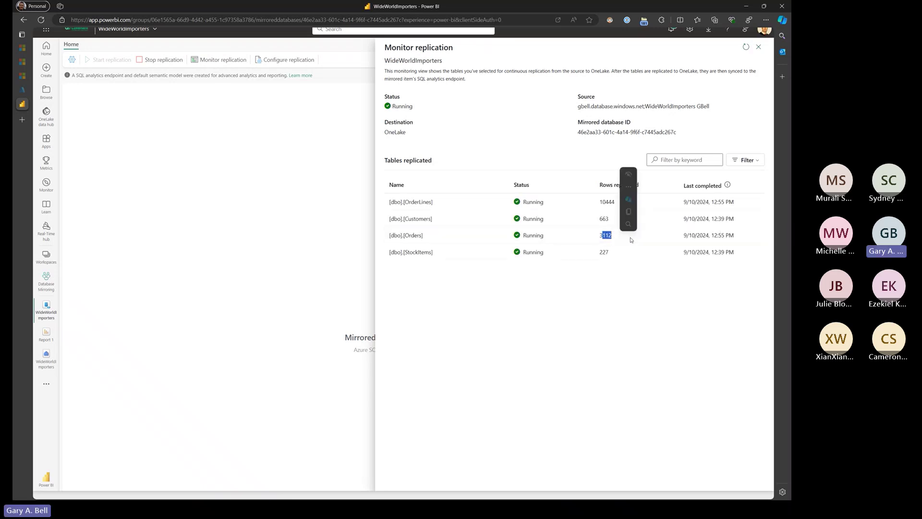
pyautogui.doubleClick(693, 235)
pyautogui.keyDown('shift'); pyautogui.click(748, 239); pyautogui.keyUp('shift')
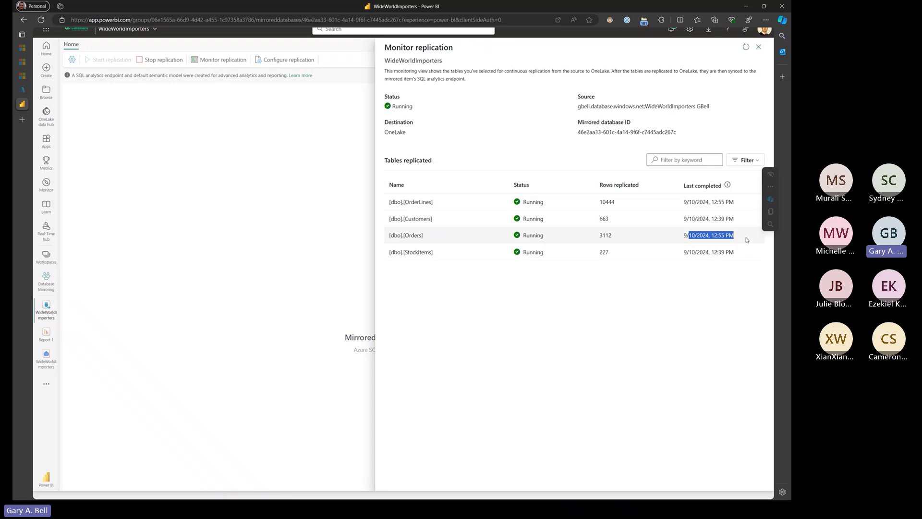
pyautogui.click(728, 235)
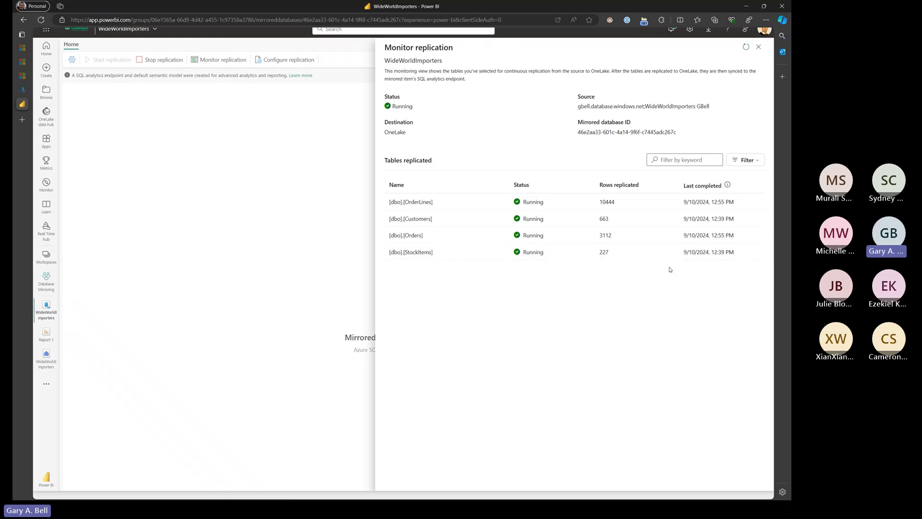
pyautogui.click(300, 210)
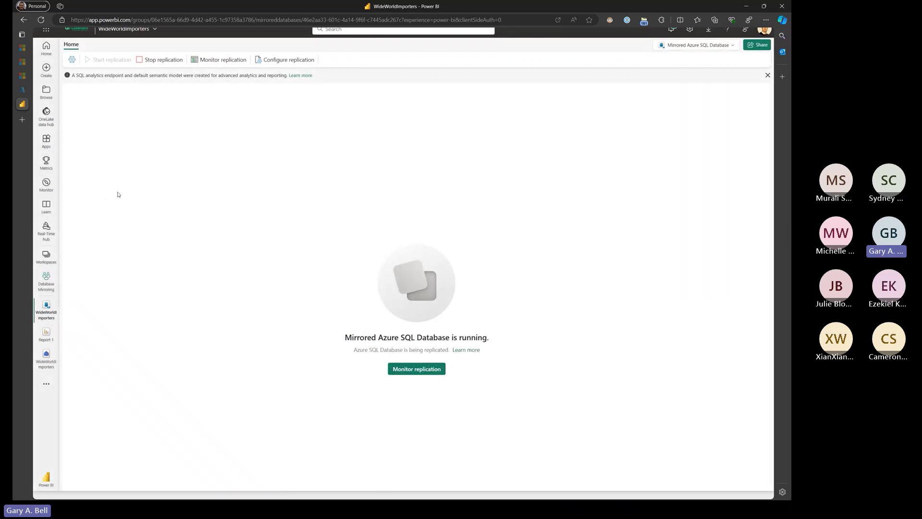
# Step: Open Report 1, refresh its visuals, and inspect the Sep 10 quantity on the line chart
pyautogui.click(46, 334)
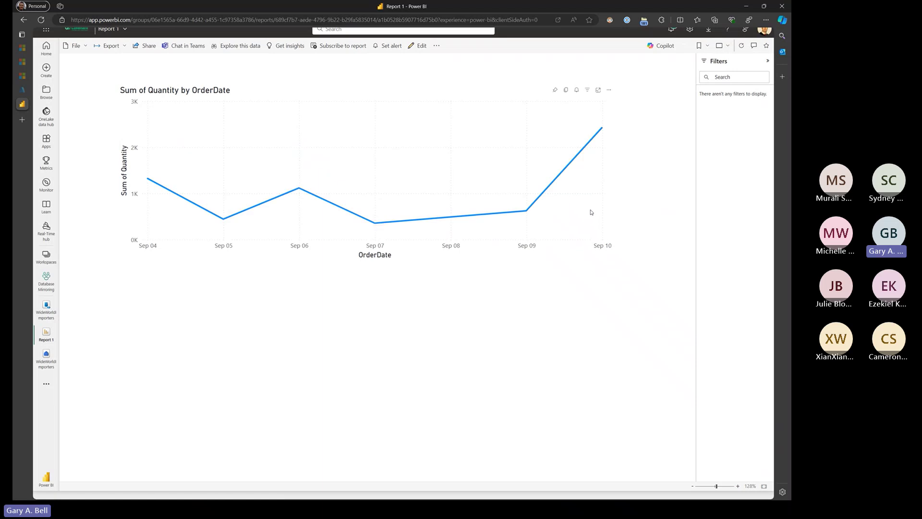
pyautogui.moveTo(600, 126)
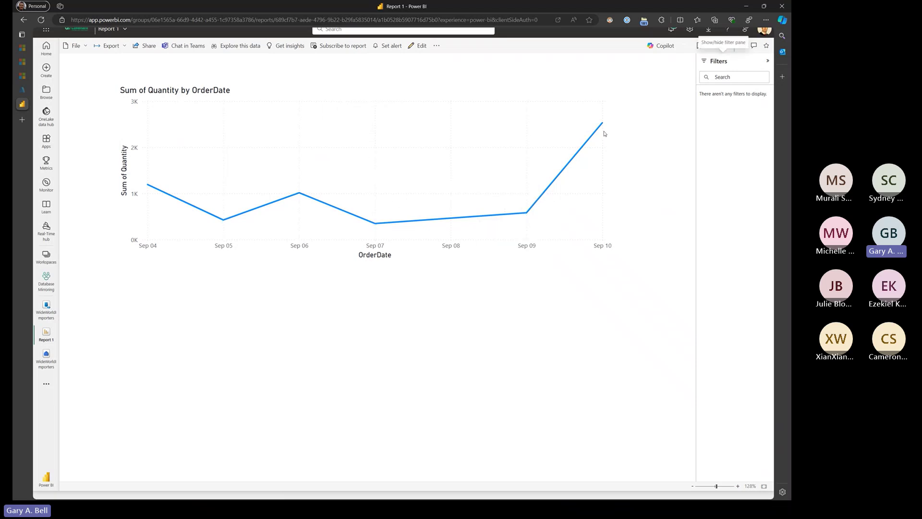
pyautogui.moveTo(605, 134)
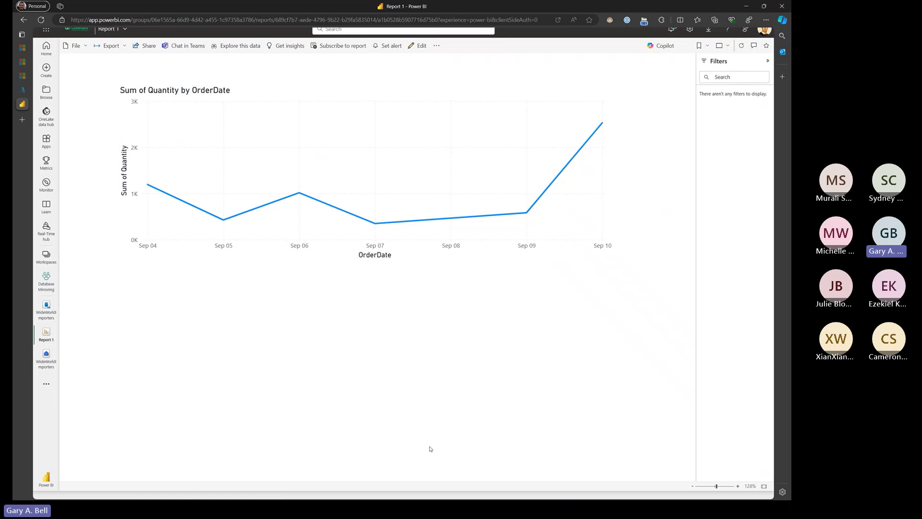
# Step: Switch to Azure Data Studio, open alter Customers.sql, and try to run only the ALTER TABLE statement that adds NewCustomer to Customers
pyautogui.hotkey('alt', 'Tab')
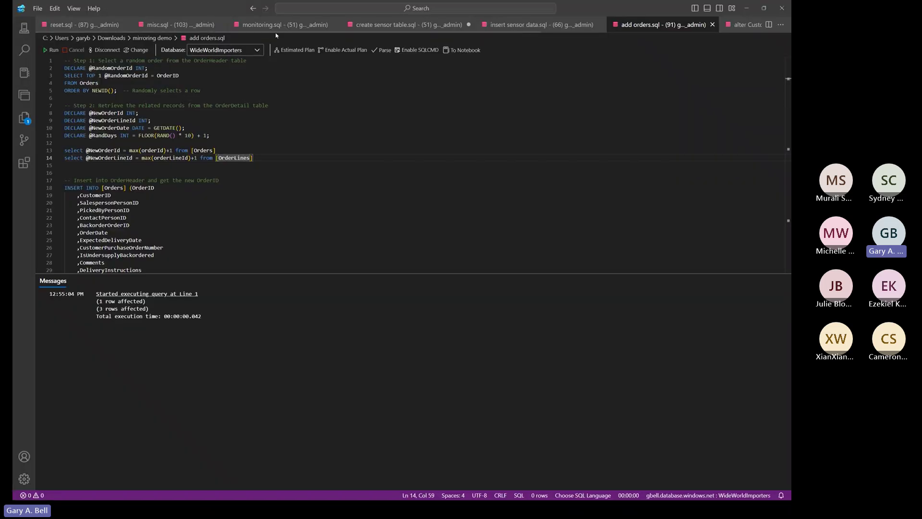
pyautogui.click(740, 25)
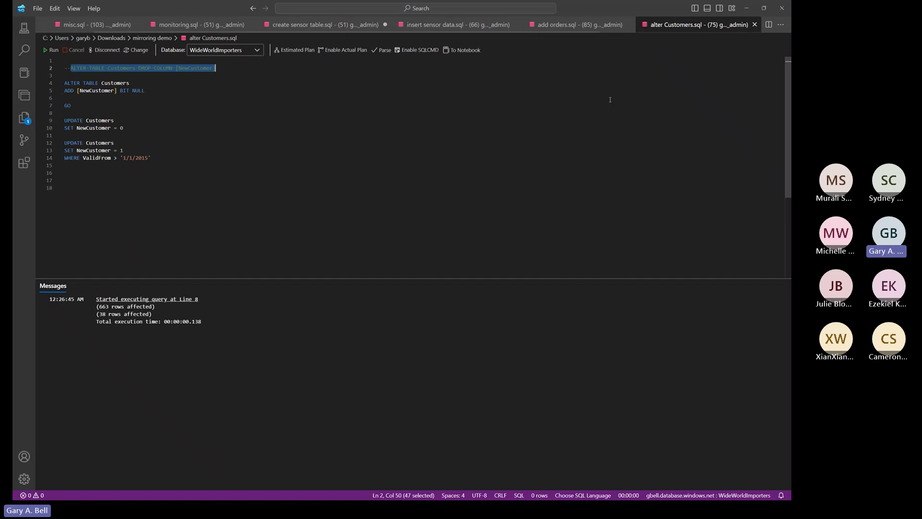
pyautogui.click(136, 75)
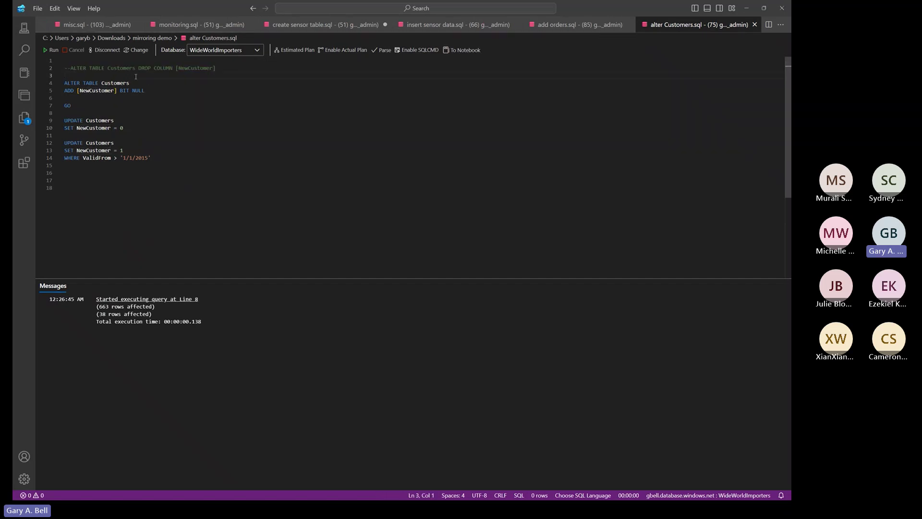
pyautogui.moveTo(136, 75); pyautogui.dragTo(167, 90)
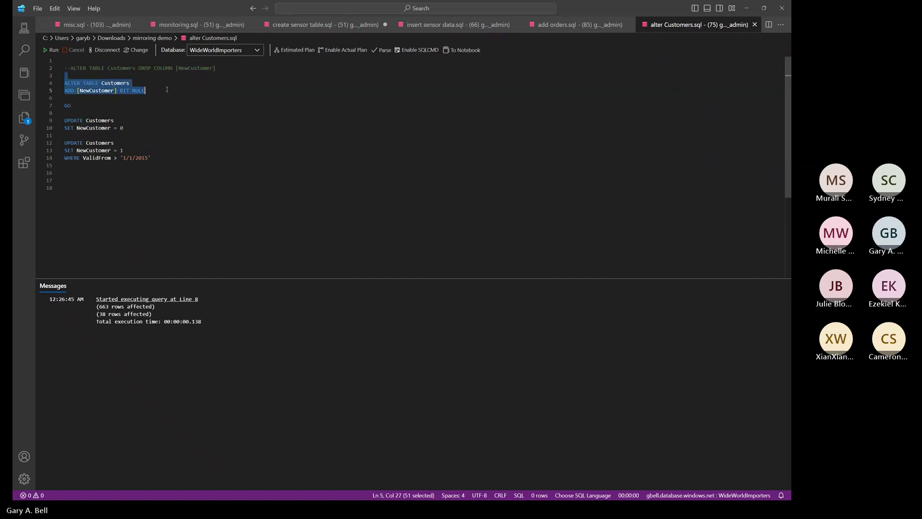
pyautogui.click(172, 94)
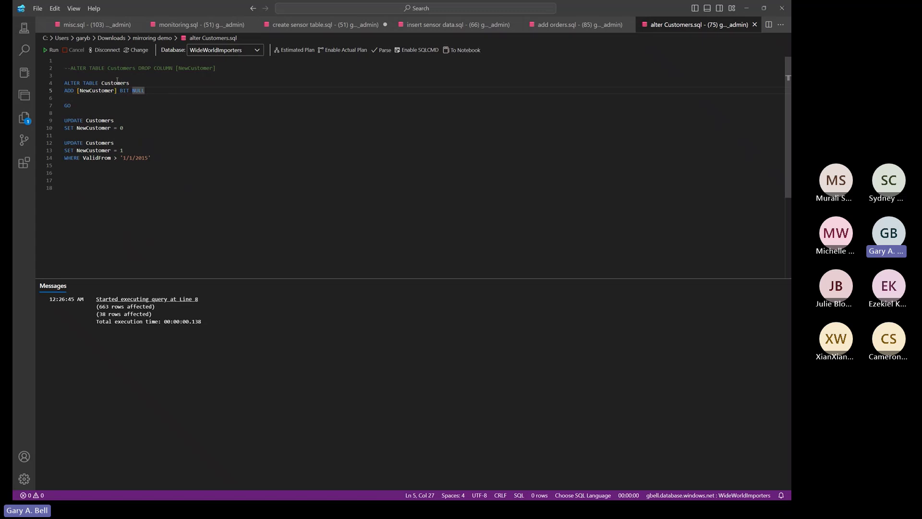
pyautogui.moveTo(117, 77); pyautogui.dragTo(188, 95)
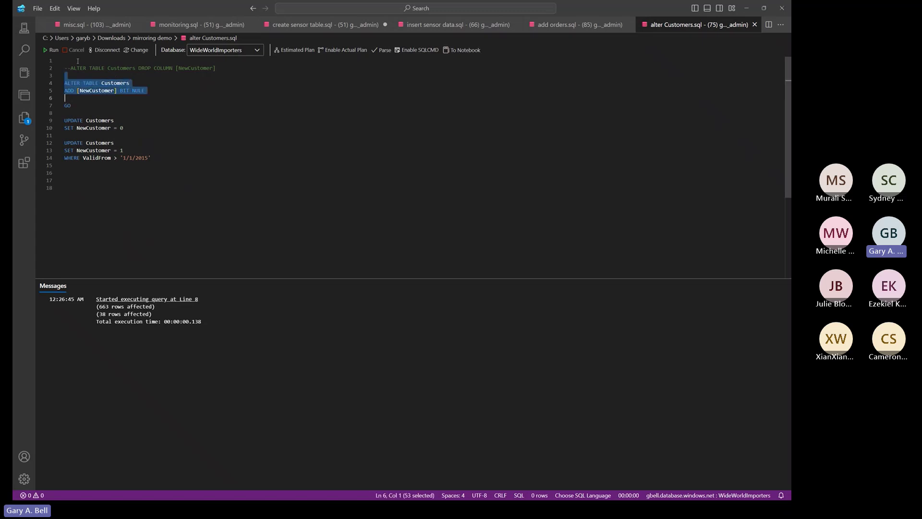
pyautogui.click(51, 50)
pyautogui.click(186, 115)
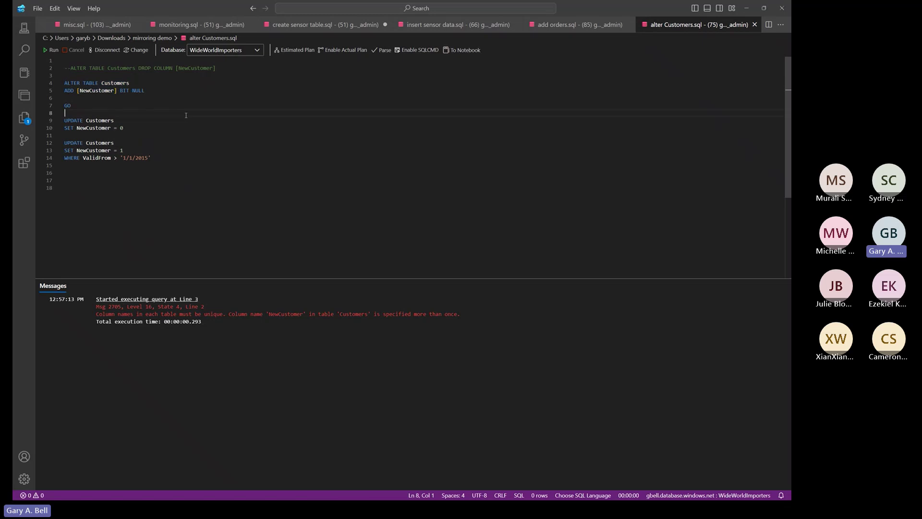
# Step: Rename the column in the ALTER TABLE statement to NewCustomer2 and run only that statement
pyautogui.click(115, 90)
pyautogui.write('2')
pyautogui.moveTo(65, 76); pyautogui.dragTo(66, 98)
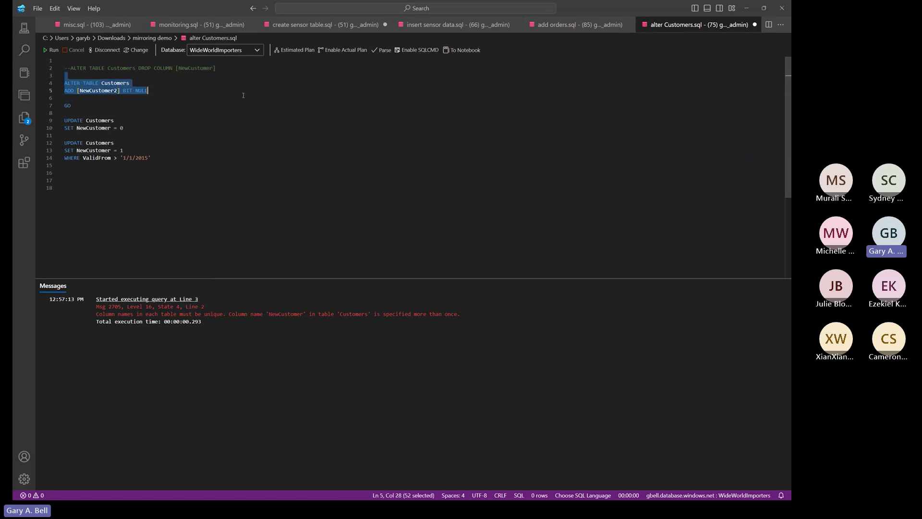
pyautogui.click(48, 53)
# Step: Change both UPDATE Customers statements to set NewCustomer2 and run only those two statements
pyautogui.click(115, 121)
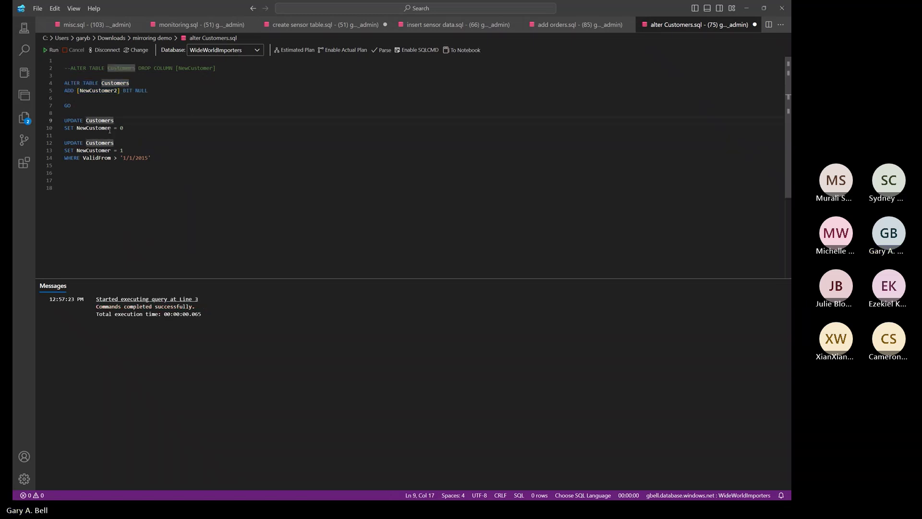
pyautogui.click(111, 129)
pyautogui.write('2')
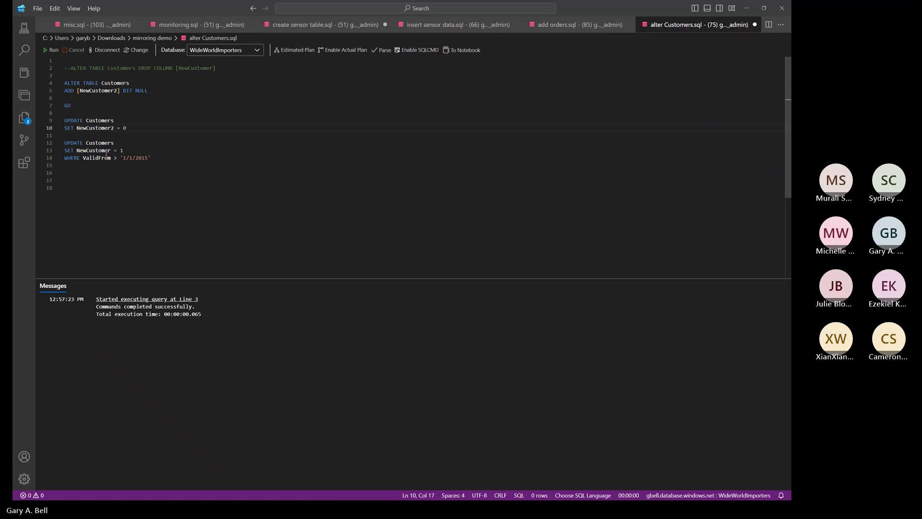
pyautogui.click(111, 151)
pyautogui.write('2')
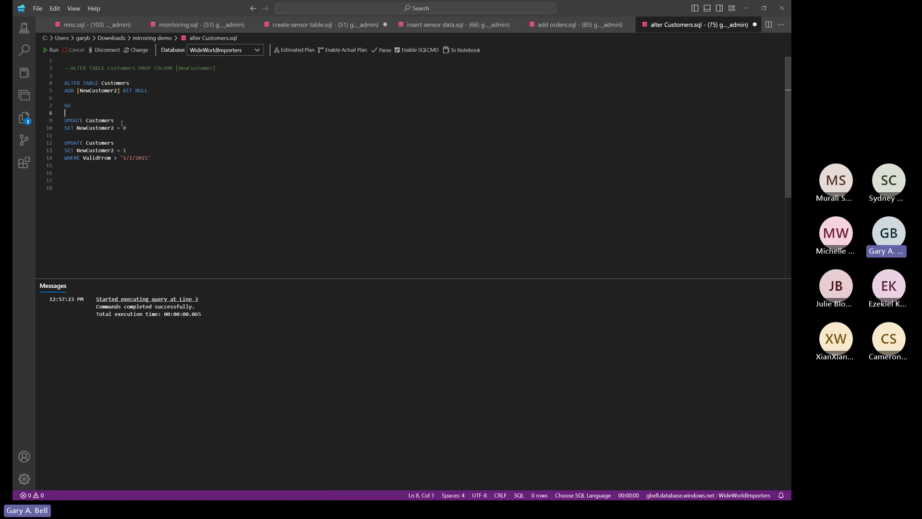
pyautogui.moveTo(65, 113); pyautogui.dragTo(161, 156)
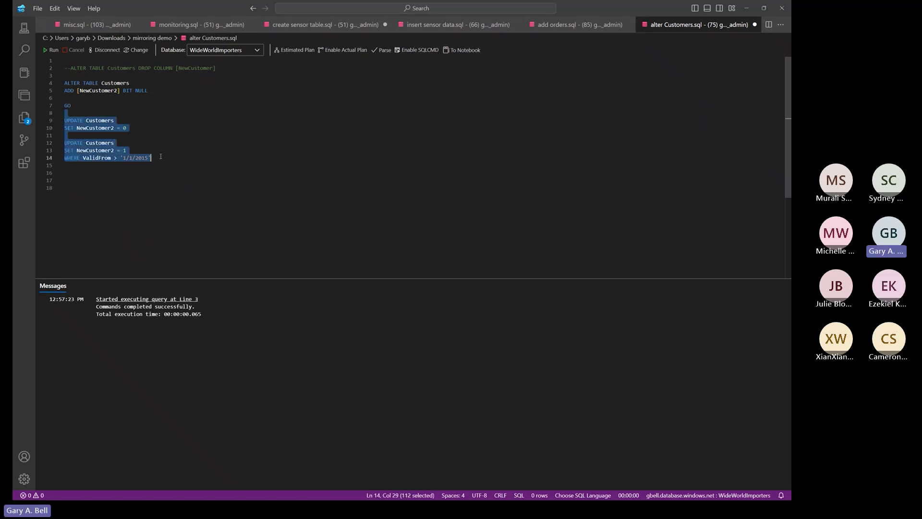
pyautogui.click(52, 50)
pyautogui.click(313, 196)
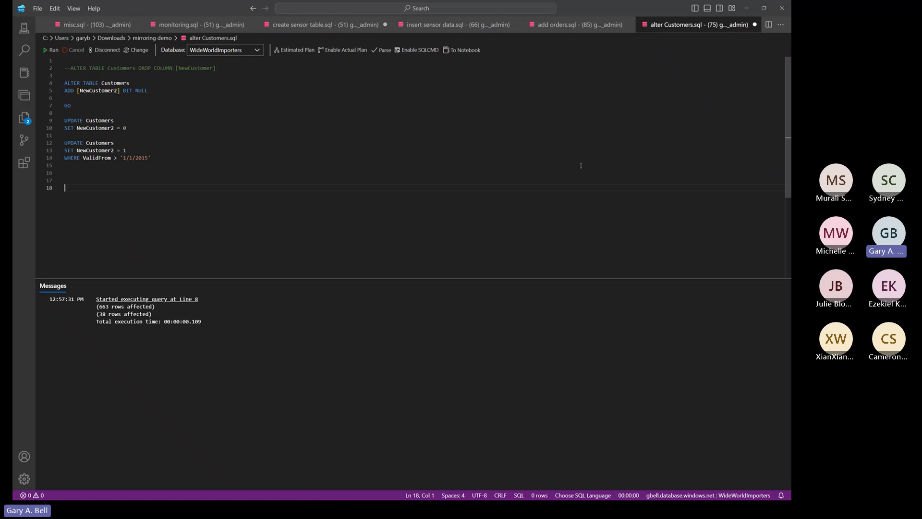
# Step: Return to Report 1 in Power BI, open it for editing, and examine the full field names of dbo_Customers
pyautogui.click(747, 8)
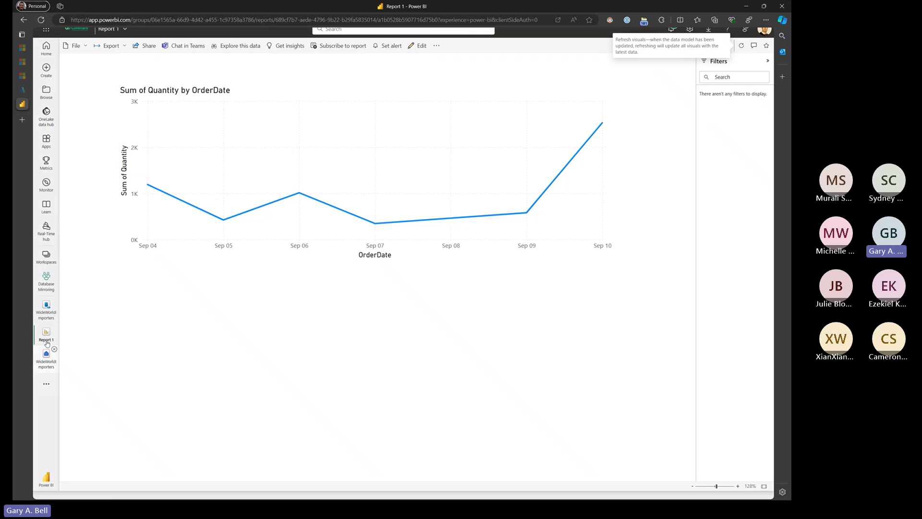
pyautogui.click(422, 46)
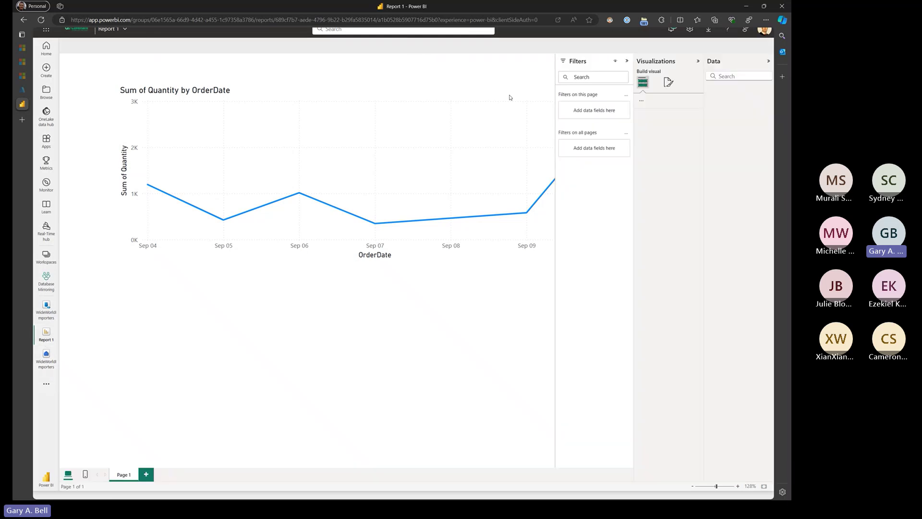
pyautogui.click(710, 90)
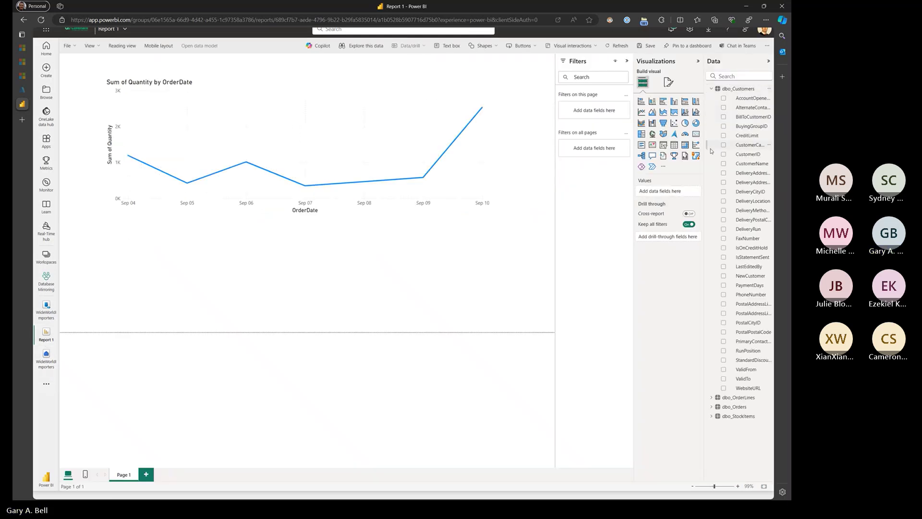
pyautogui.moveTo(706, 151); pyautogui.dragTo(619, 164)
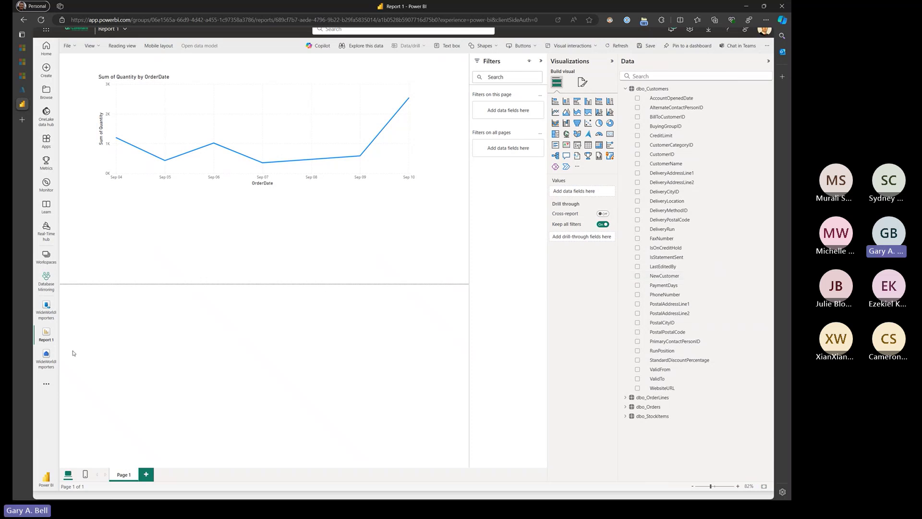
# Step: Open the mirrored database's replication monitor, refresh it, and check the Customers table's last completed time
pyautogui.click(46, 308)
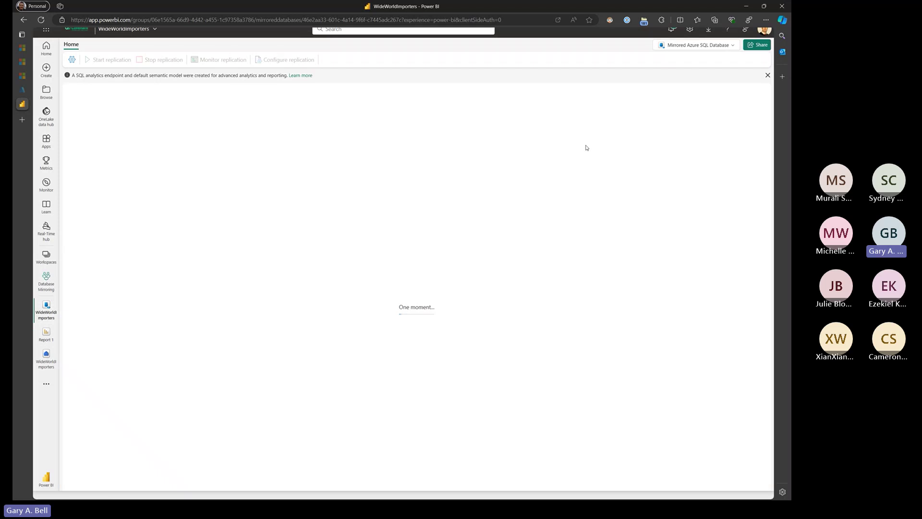
pyautogui.click(411, 371)
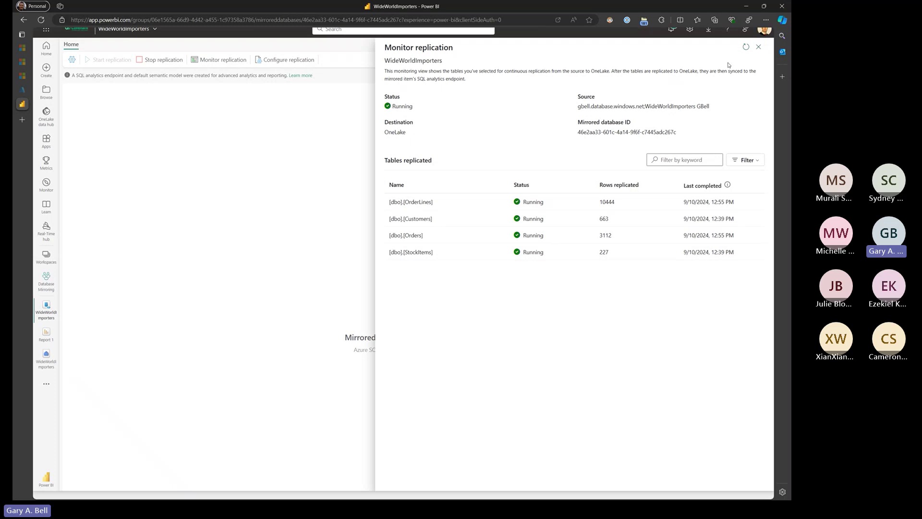
pyautogui.click(746, 47)
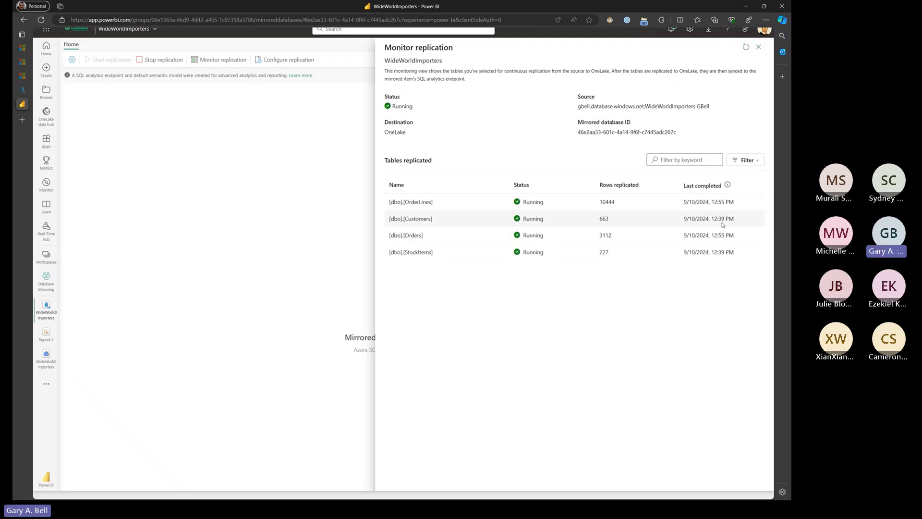
pyautogui.moveTo(710, 218); pyautogui.dragTo(737, 220)
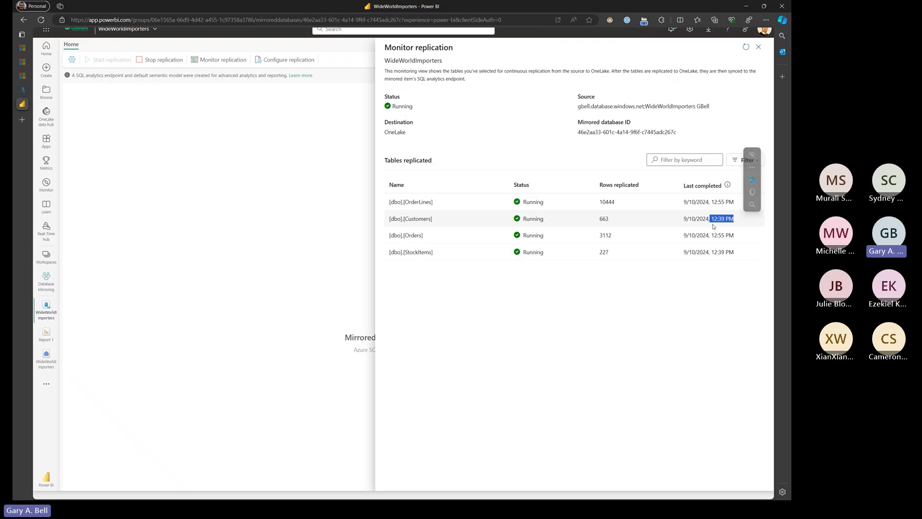
# Step: Refresh the replication monitor, reopen Report 1 for editing, and check the dbo_Customers field list for the added column with full names readable
pyautogui.click(745, 48)
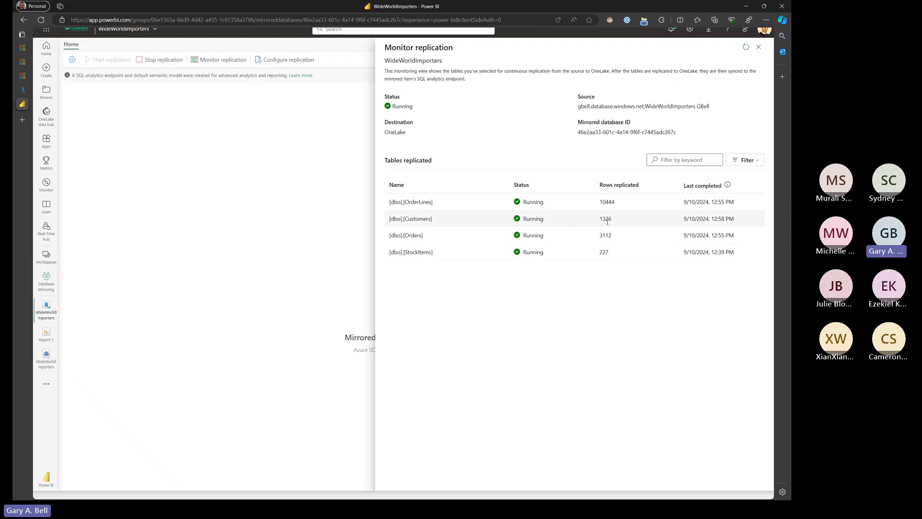
pyautogui.click(46, 335)
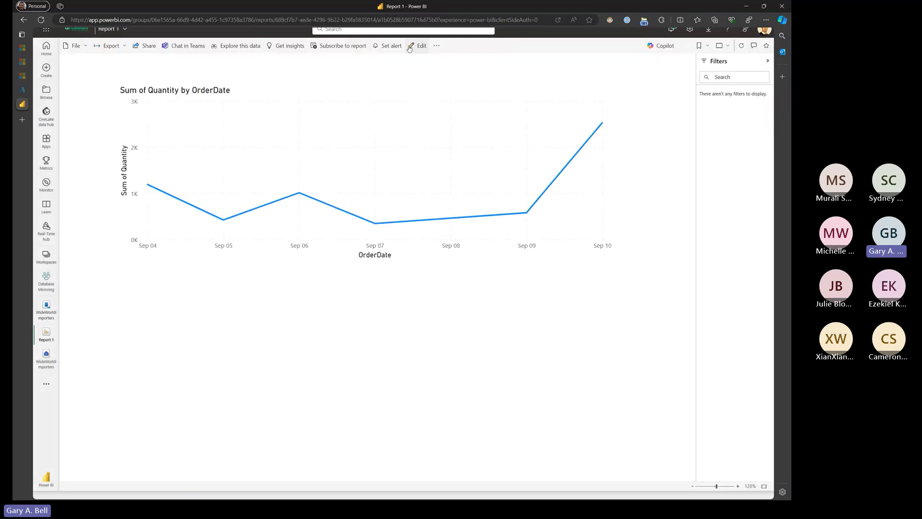
pyautogui.click(418, 46)
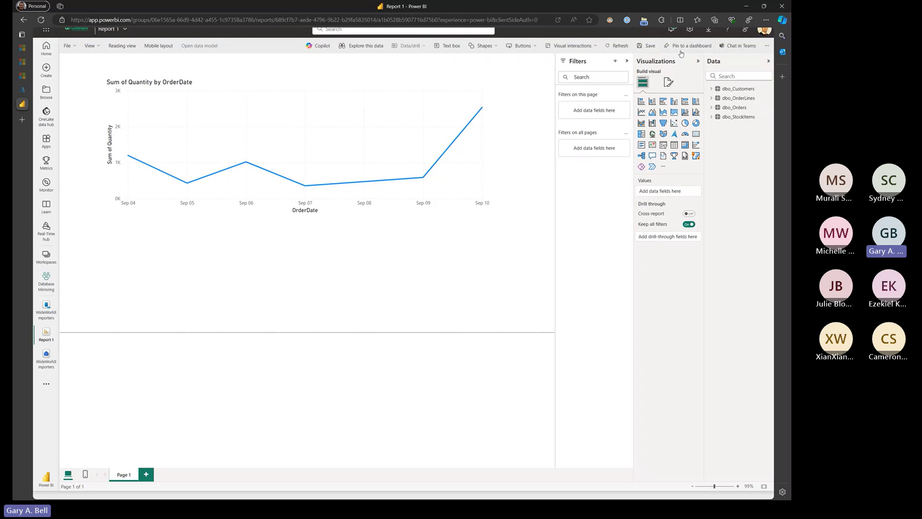
pyautogui.click(712, 89)
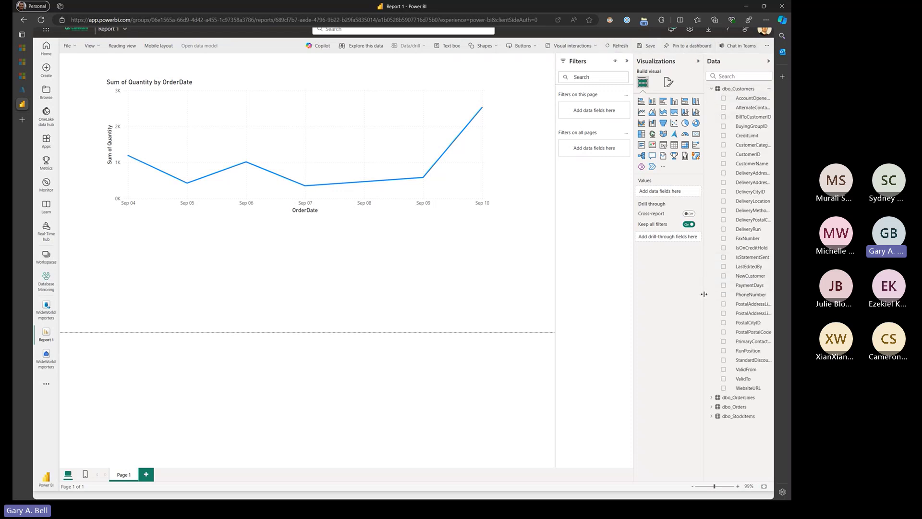
pyautogui.moveTo(704, 294); pyautogui.dragTo(672, 294)
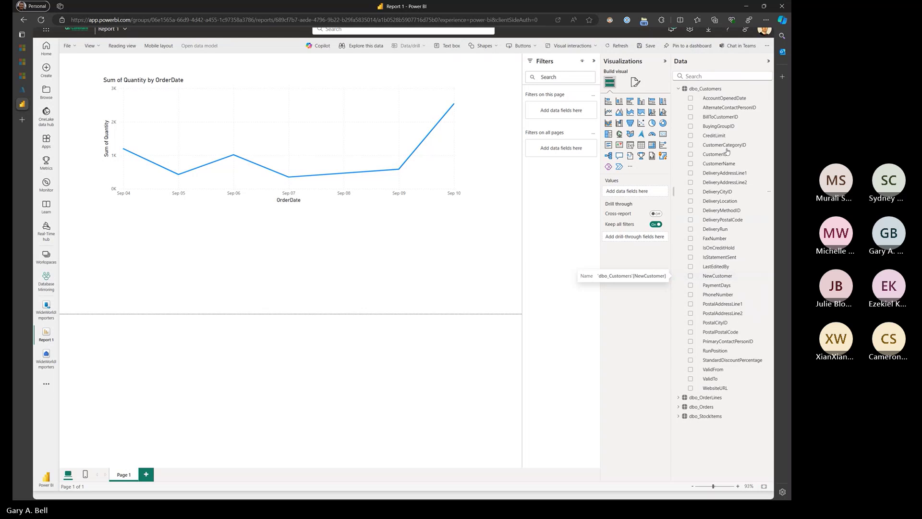
pyautogui.click(678, 90)
pyautogui.click(678, 89)
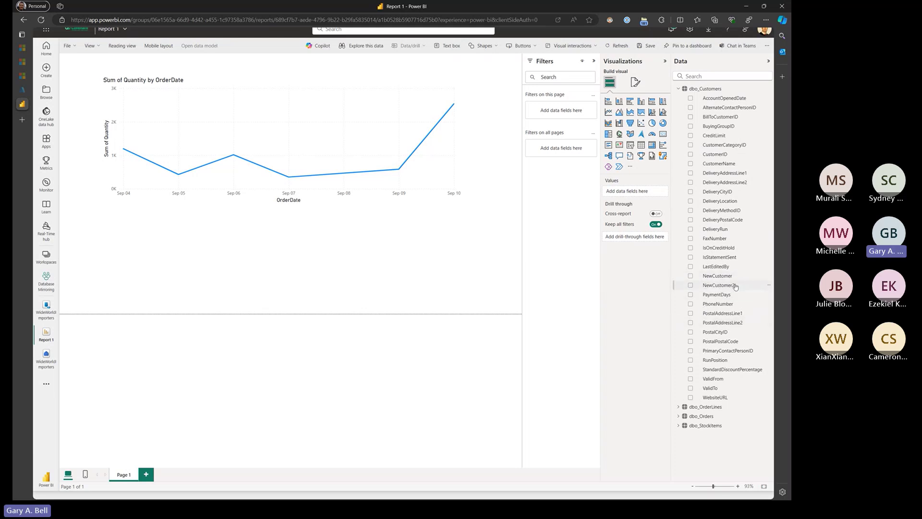
# Step: Add NewCustomer2 from dbo_Customers as a page-level filter and limit it to False
pyautogui.moveTo(697, 289); pyautogui.dragTo(550, 141)
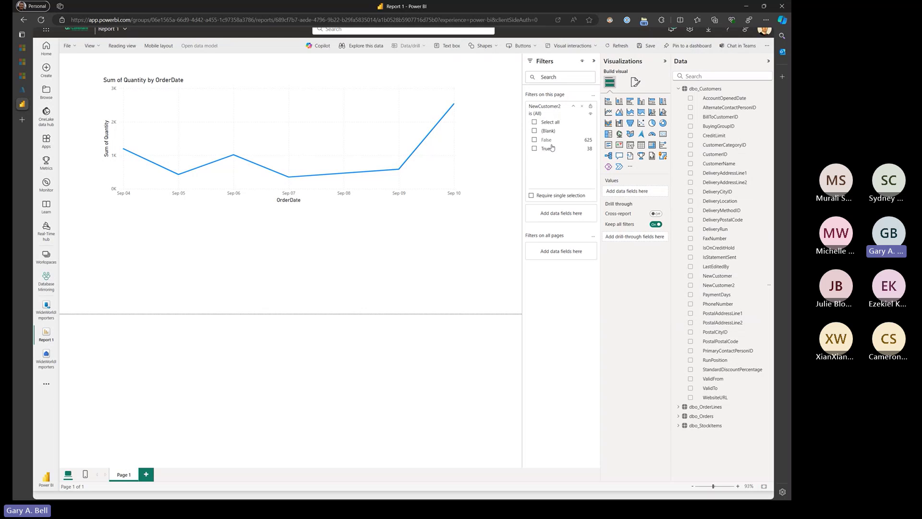
pyautogui.click(545, 140)
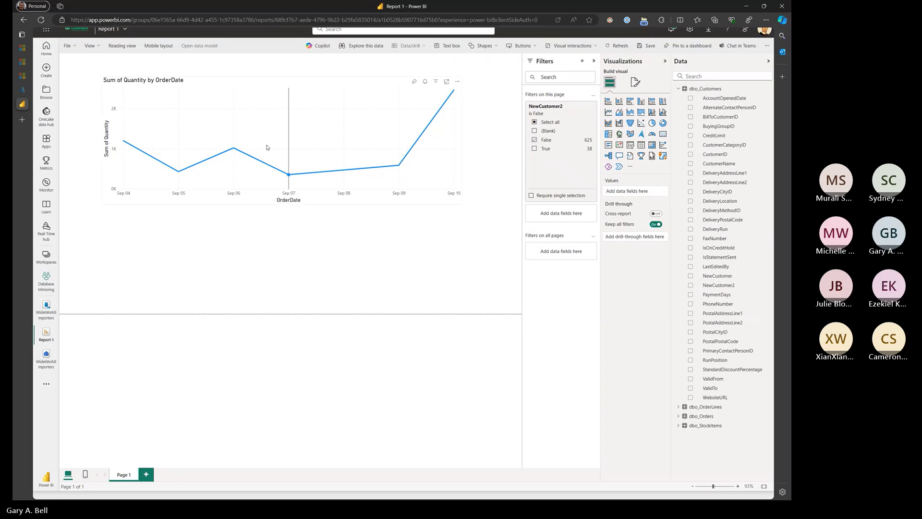
# Step: Switch to Azure Data Studio, open the add Calendar.sql script and run all of it against WideWorldImporters to create and populate the Calendar table
pyautogui.hotkey('alt', 'Tab')
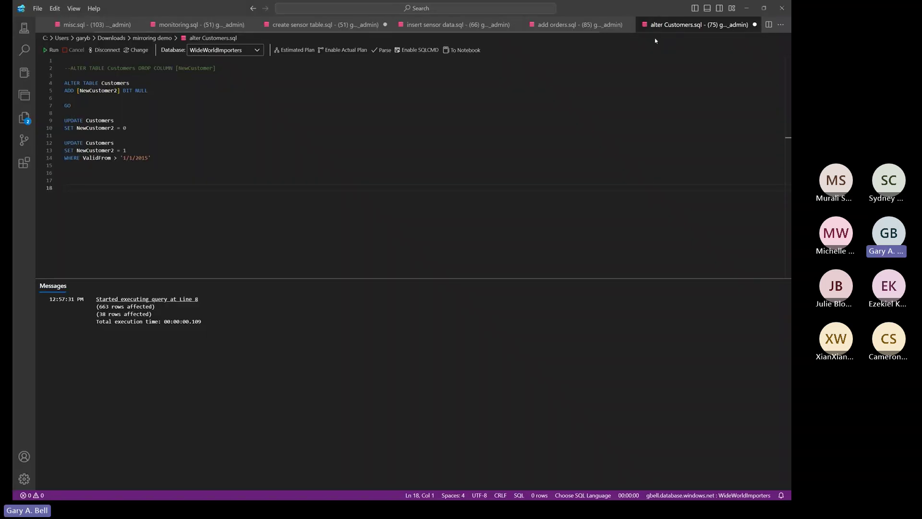
pyautogui.click(781, 24)
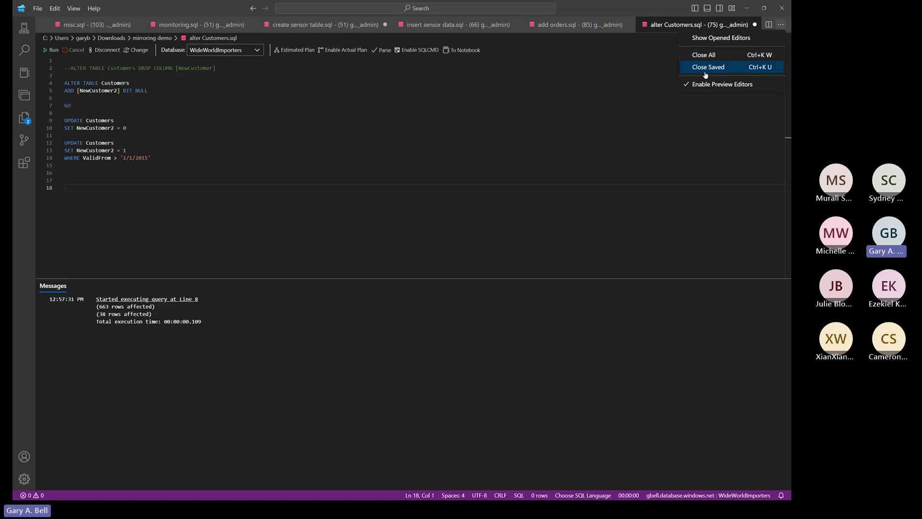
pyautogui.click(706, 38)
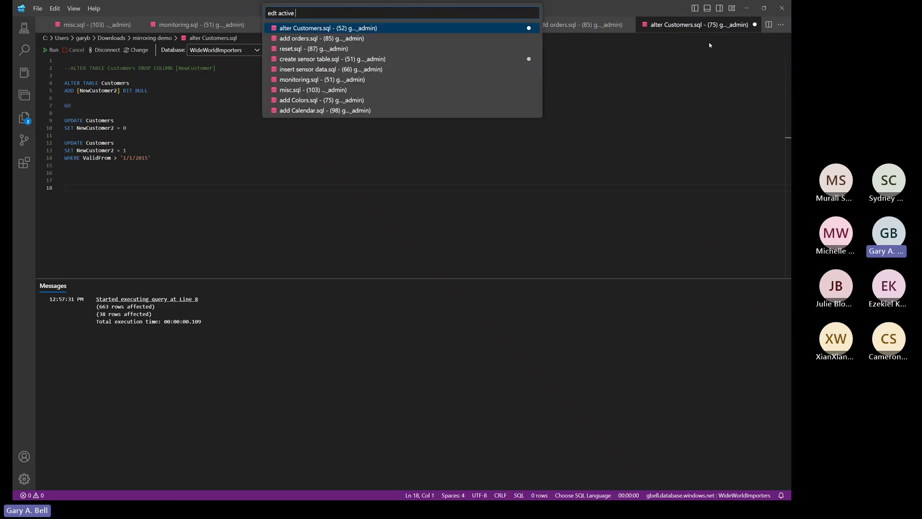
pyautogui.click(304, 111)
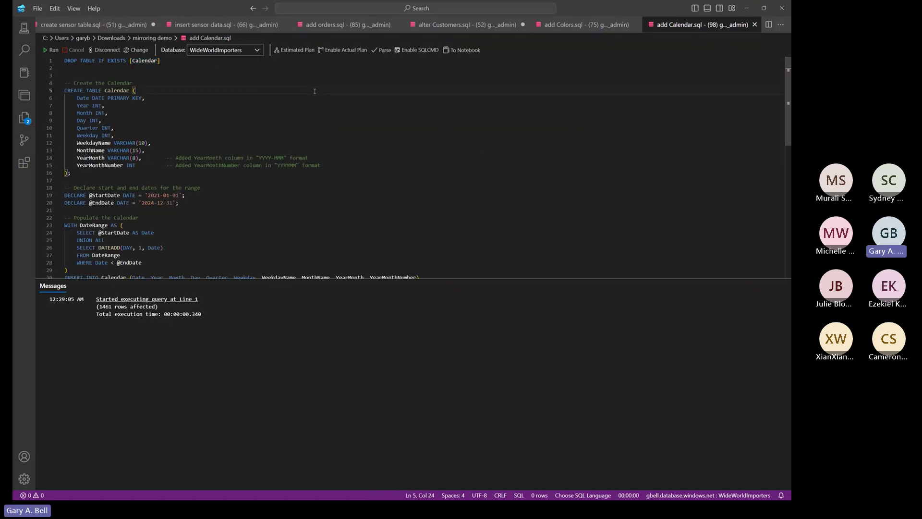
pyautogui.press('Up')
pyautogui.click(50, 50)
pyautogui.scroll(-7, 285, 204)
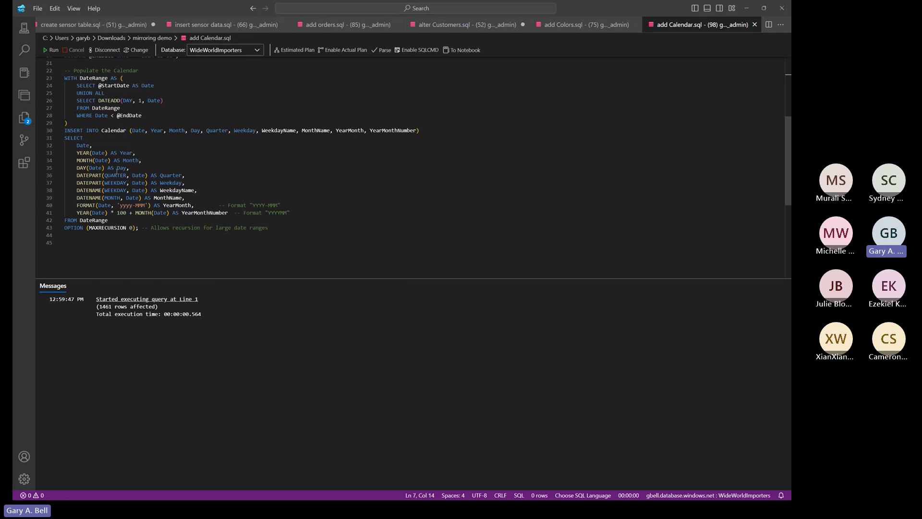
# Step: Return to Power BI, save the changes to Report 1, and check the mirrored database's replication monitor for the Calendar table
pyautogui.click(747, 8)
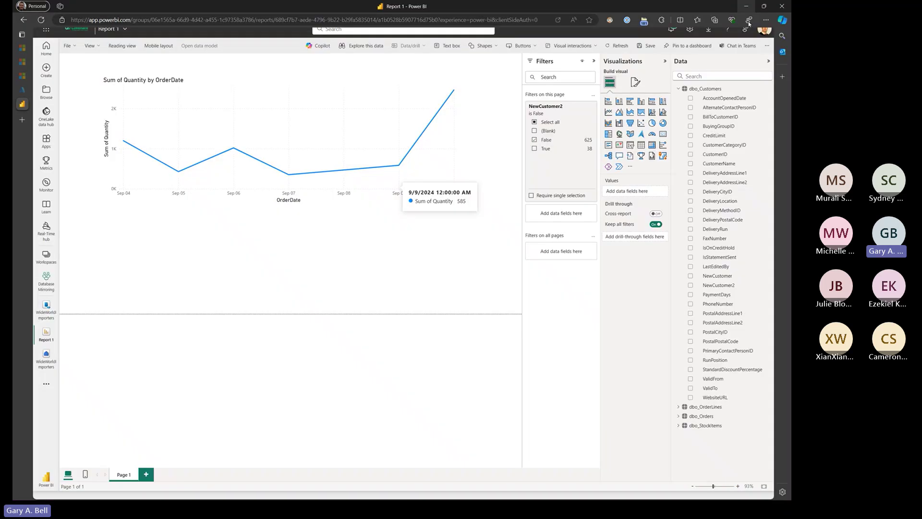
pyautogui.click(44, 365)
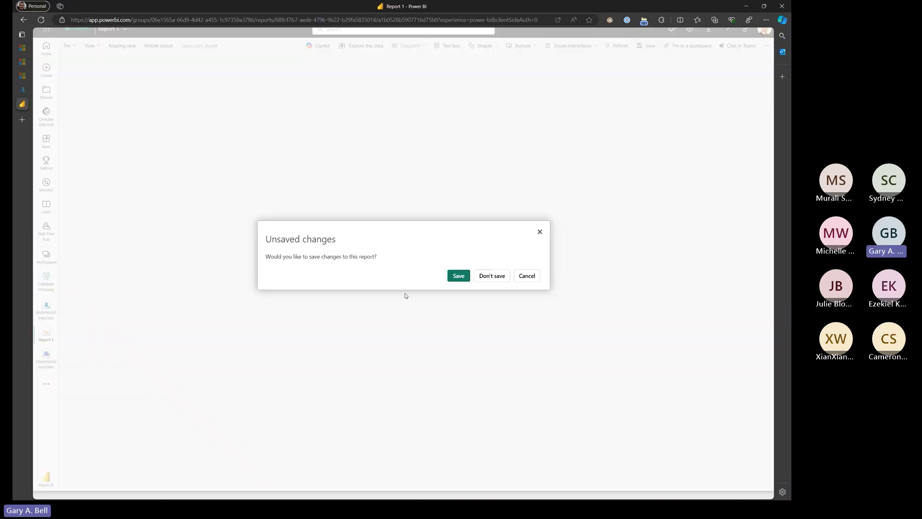
pyautogui.click(454, 278)
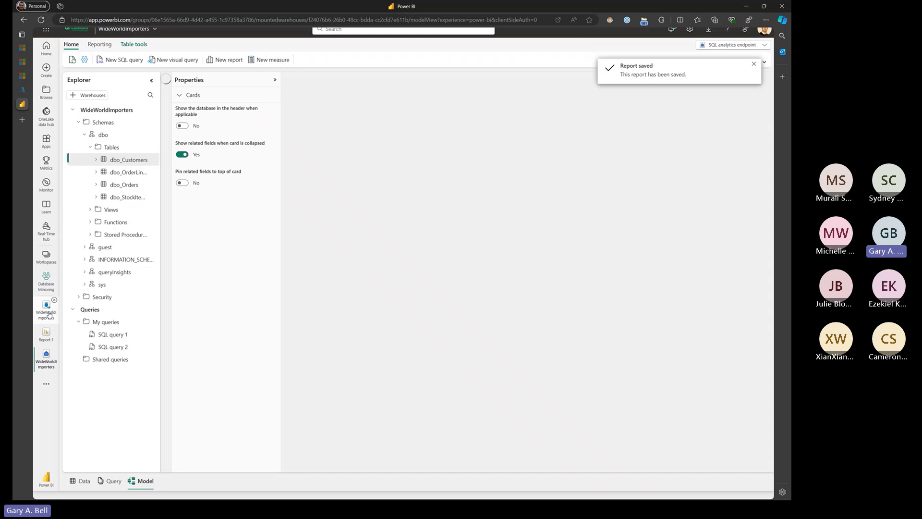
pyautogui.click(46, 311)
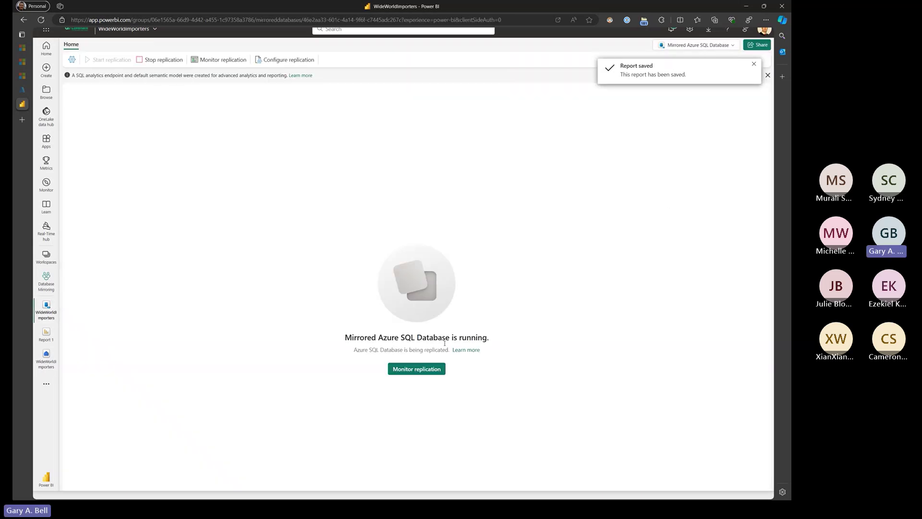
pyautogui.click(417, 369)
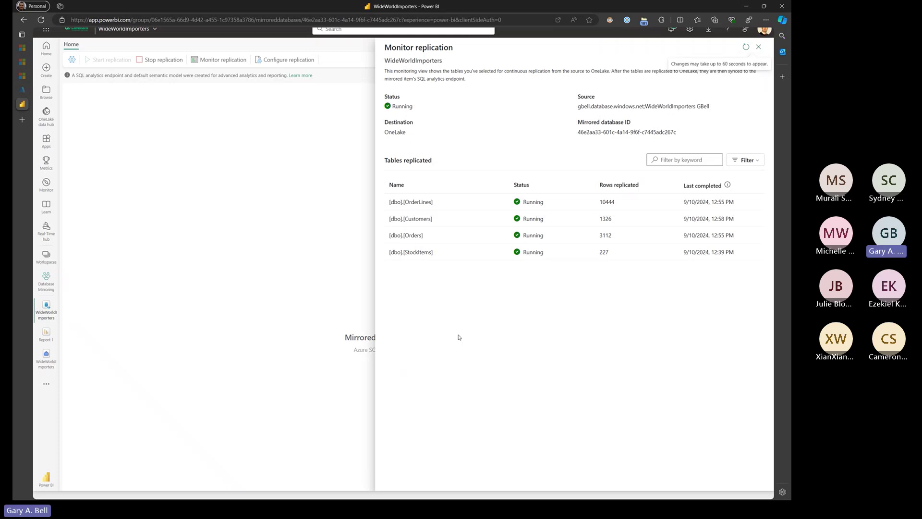
pyautogui.hotkey('alt', 'Tab')
pyautogui.hotkey('alt', 'Tab')
pyautogui.hotkey('alt', 'Tab')
pyautogui.hotkey('alt', 'Tab')
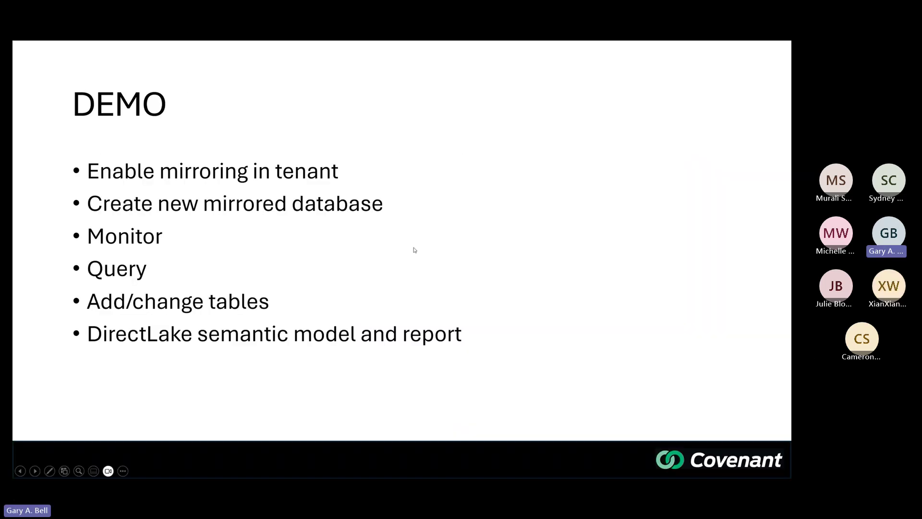
pyautogui.click(414, 251)
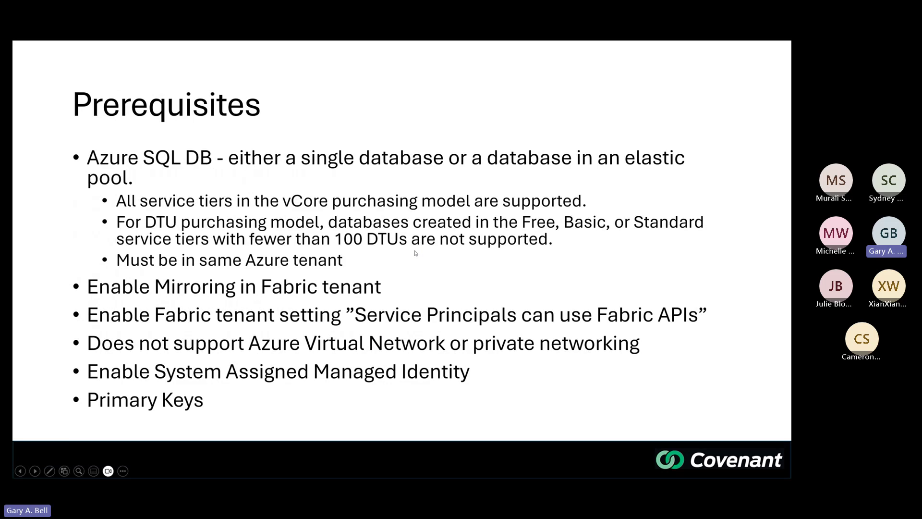
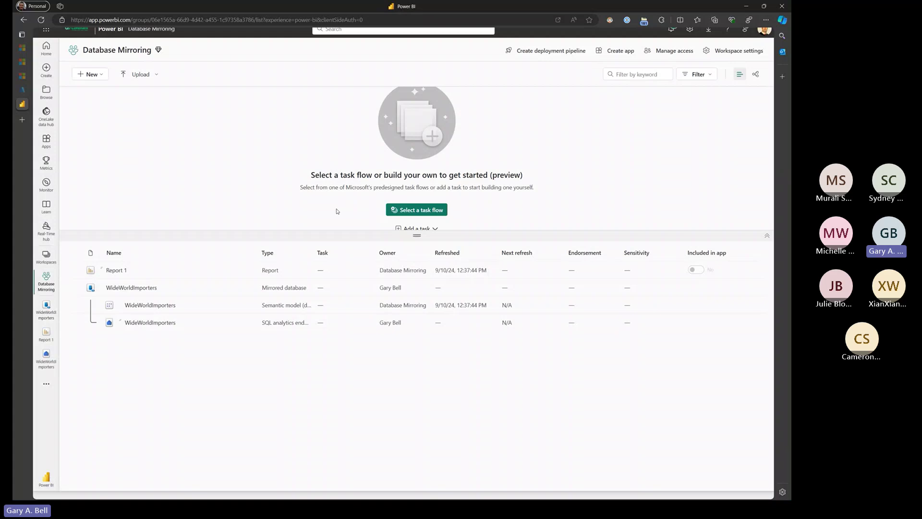
# Step: Open the WideWorldImporters SQL analytics endpoint and automatically update its default semantic model to include dbo_Calendar
pyautogui.click(46, 358)
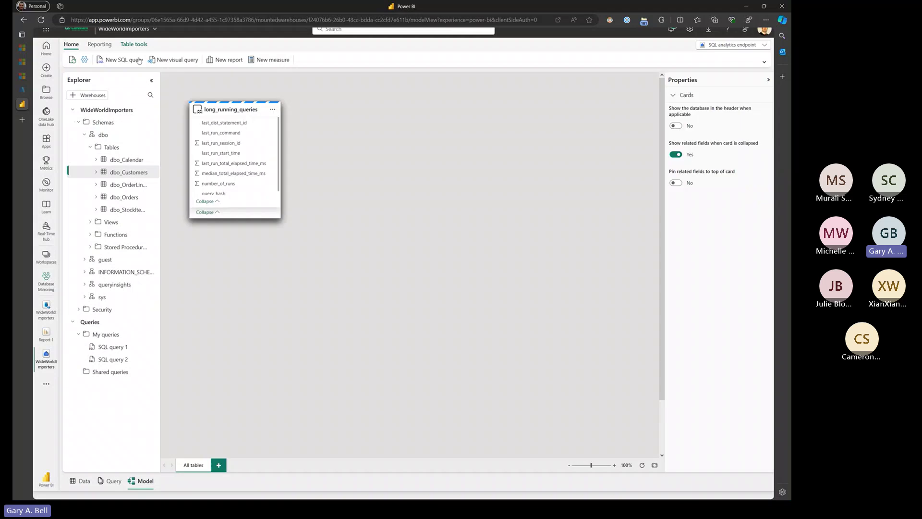
pyautogui.click(99, 46)
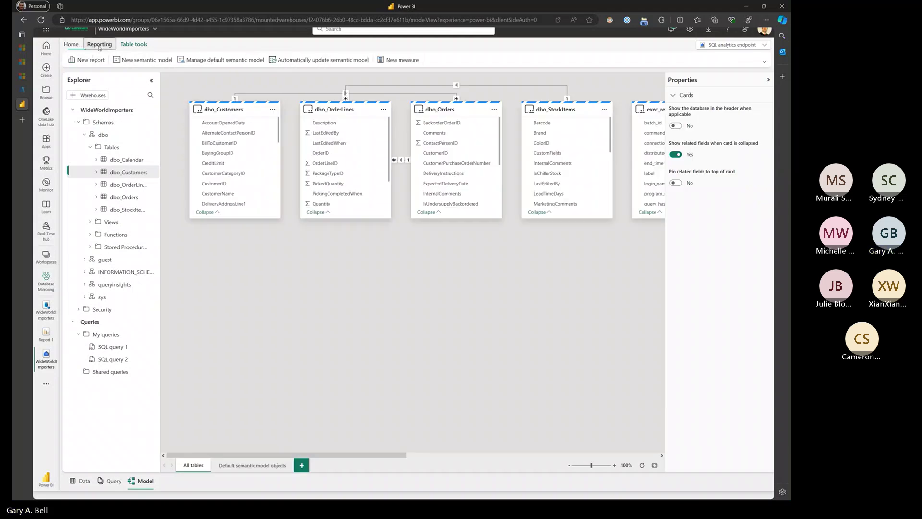
pyautogui.click(307, 61)
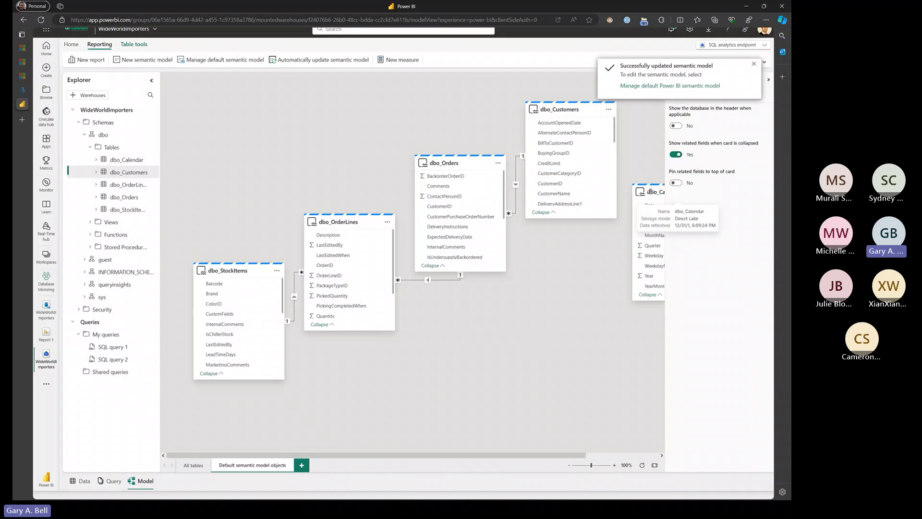
# Step: Place dbo_Calendar below dbo_Orders and save an active many-to-one, single-direction relationship from OrderDate to the calendar's Date
pyautogui.moveTo(651, 191); pyautogui.dragTo(515, 292)
pyautogui.scroll(-3, 442, 219)
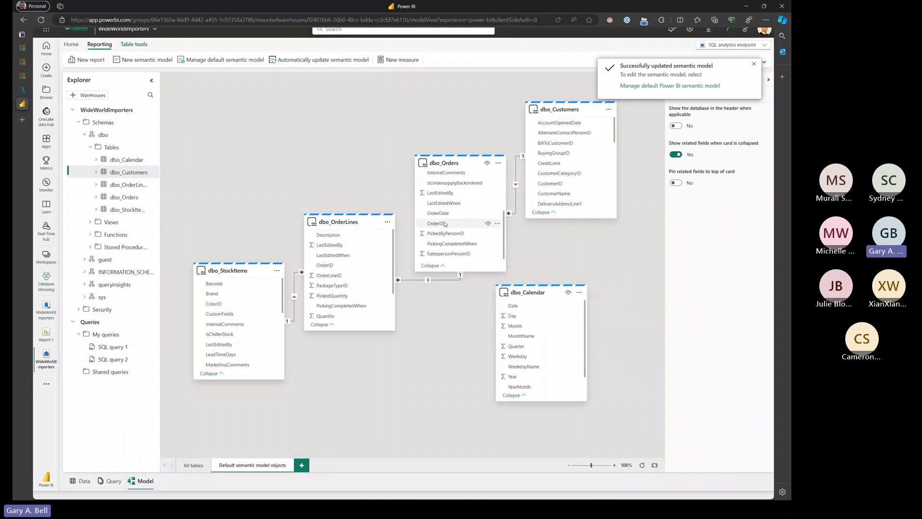
pyautogui.moveTo(442, 218); pyautogui.dragTo(521, 308)
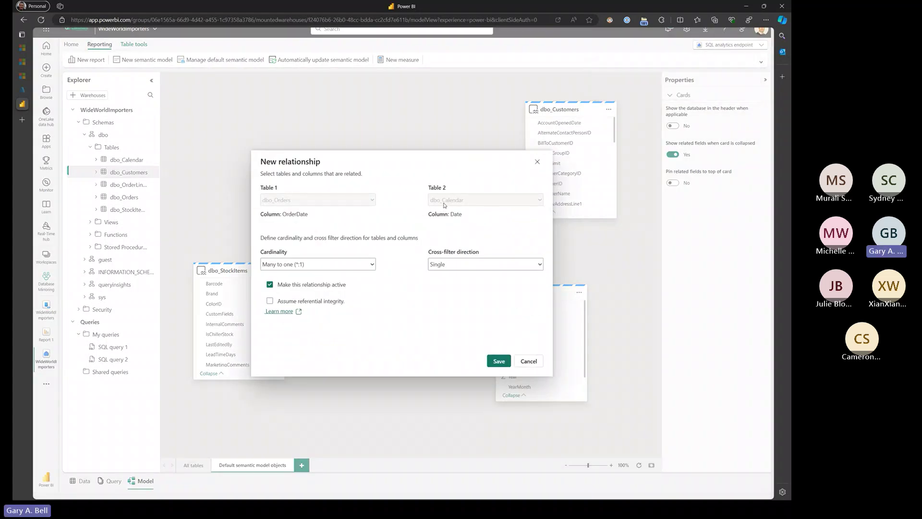
pyautogui.click(499, 360)
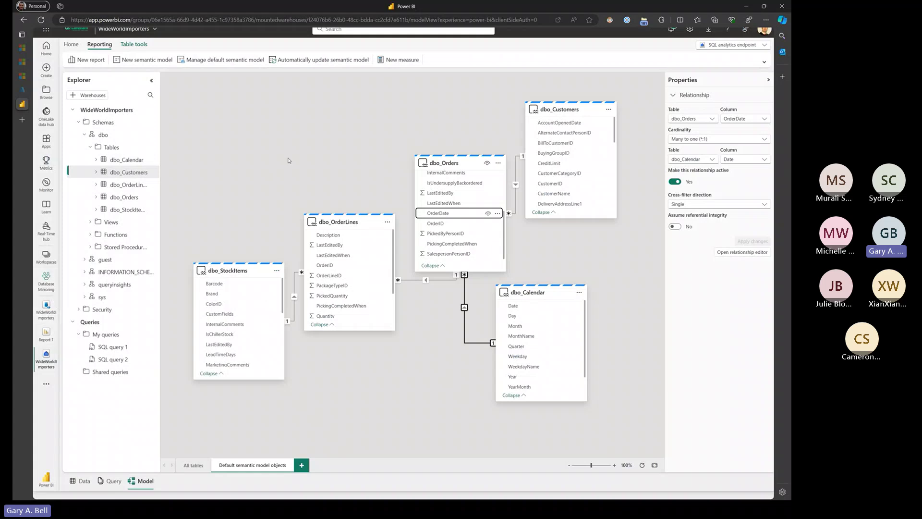
pyautogui.click(278, 211)
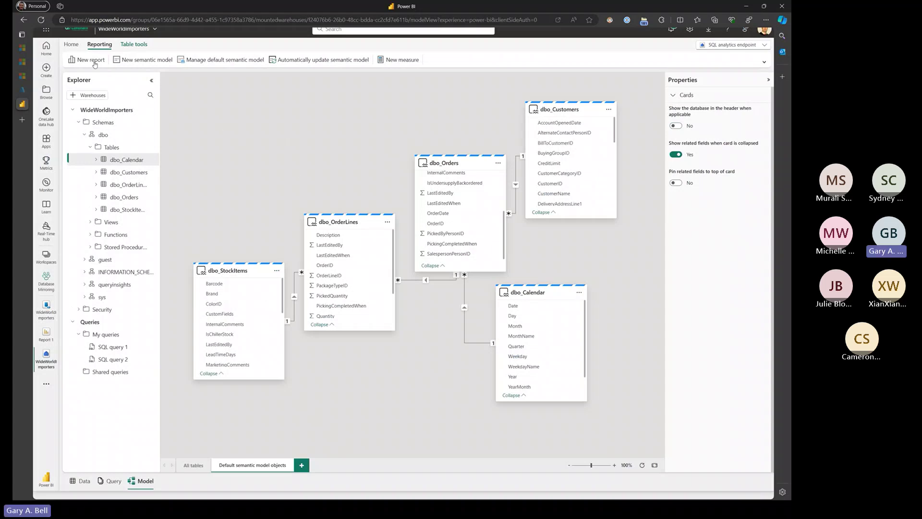
# Step: Create a new lakehouse named mirror_lh in the Database Mirroring workspace
pyautogui.click(47, 279)
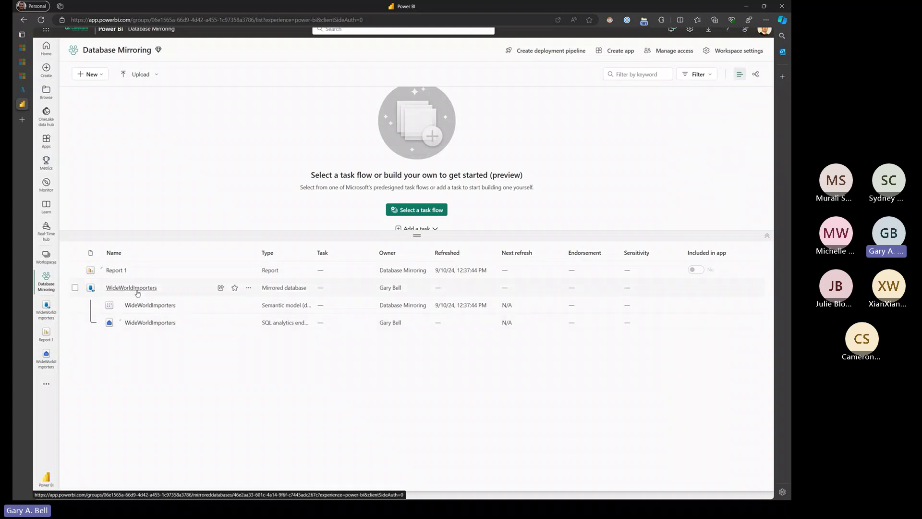
pyautogui.click(90, 74)
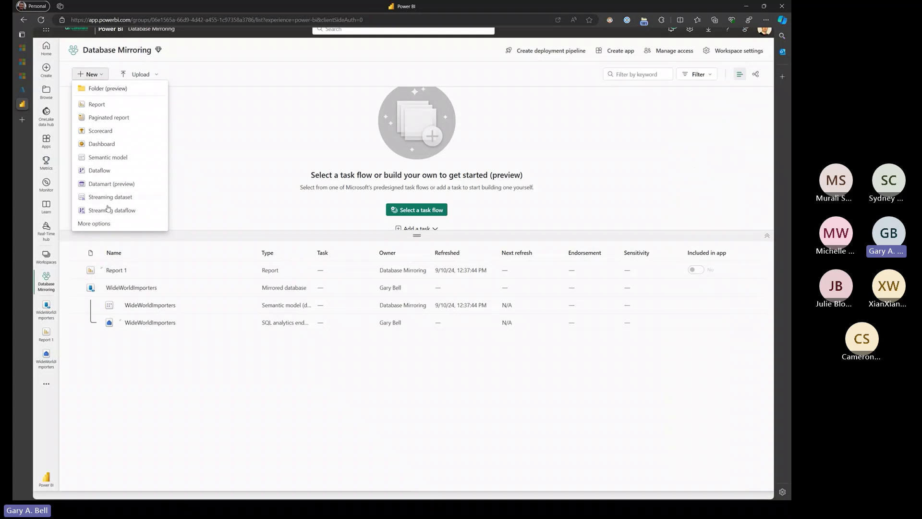
pyautogui.click(94, 224)
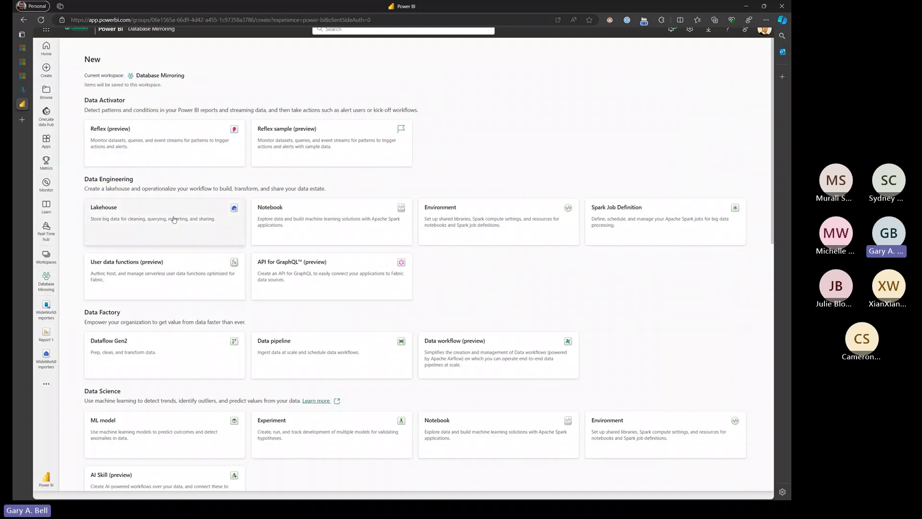
pyautogui.scroll(-3, 246, 307)
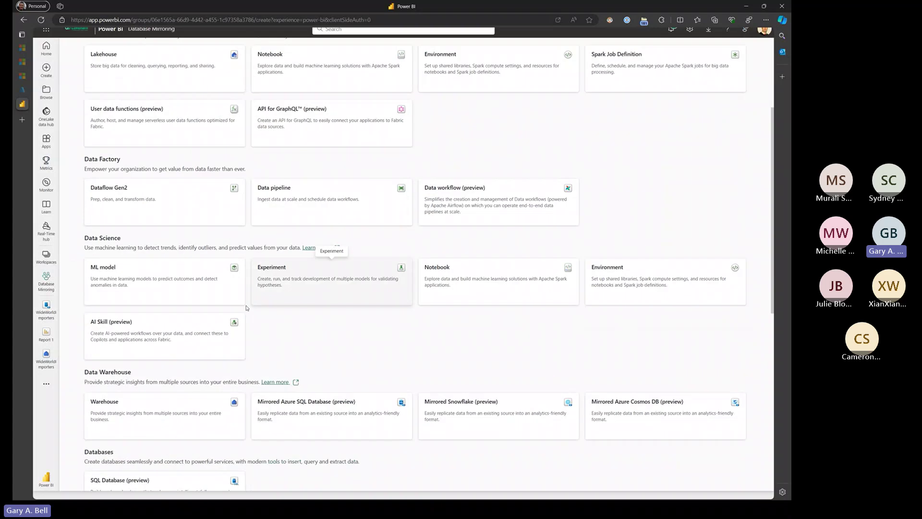
pyautogui.scroll(3, 246, 307)
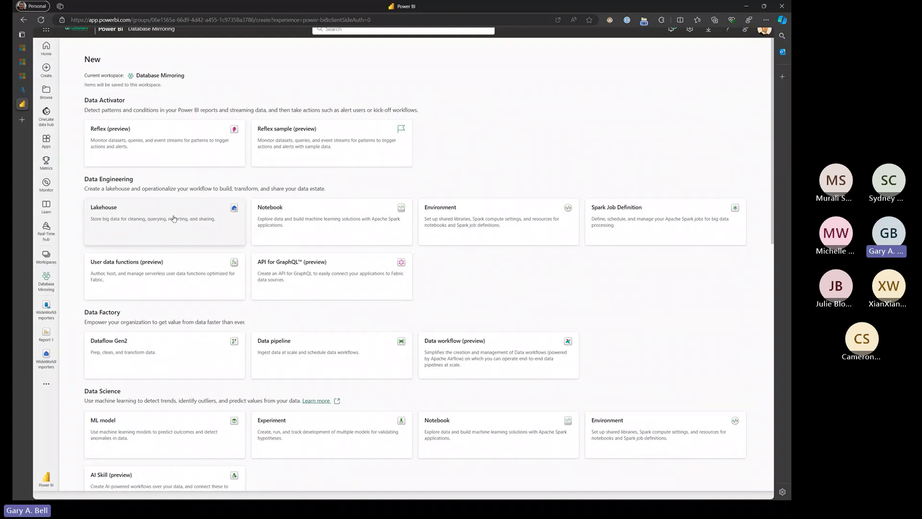
pyautogui.click(174, 219)
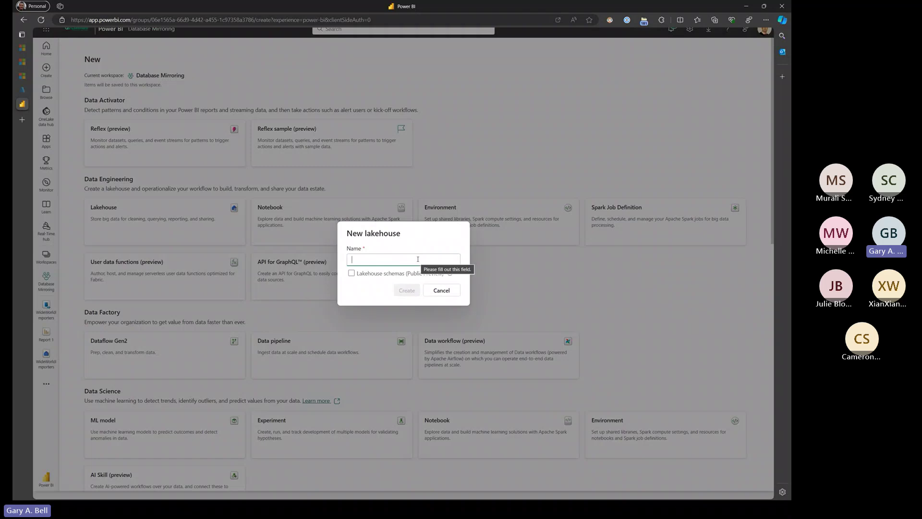
pyautogui.write('tset')
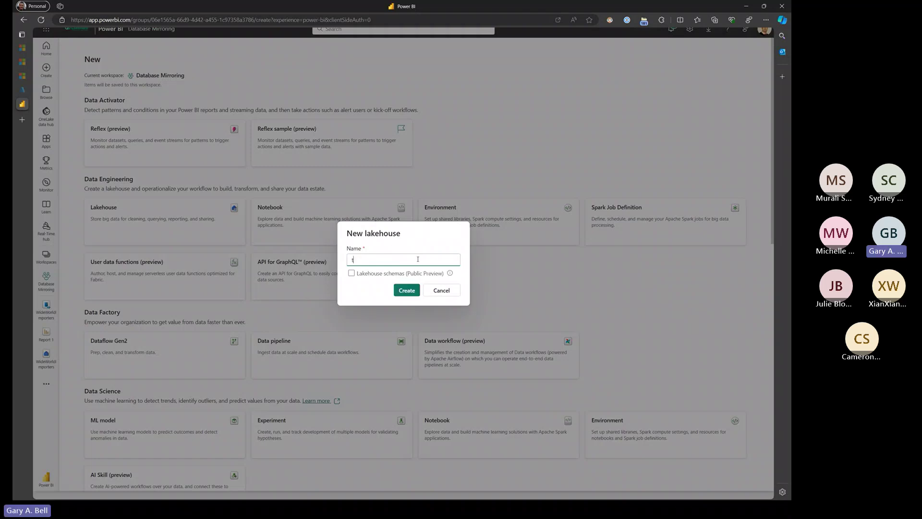
pyautogui.press('BackSpace')
pyautogui.write('mirror_lh')
pyautogui.click(415, 295)
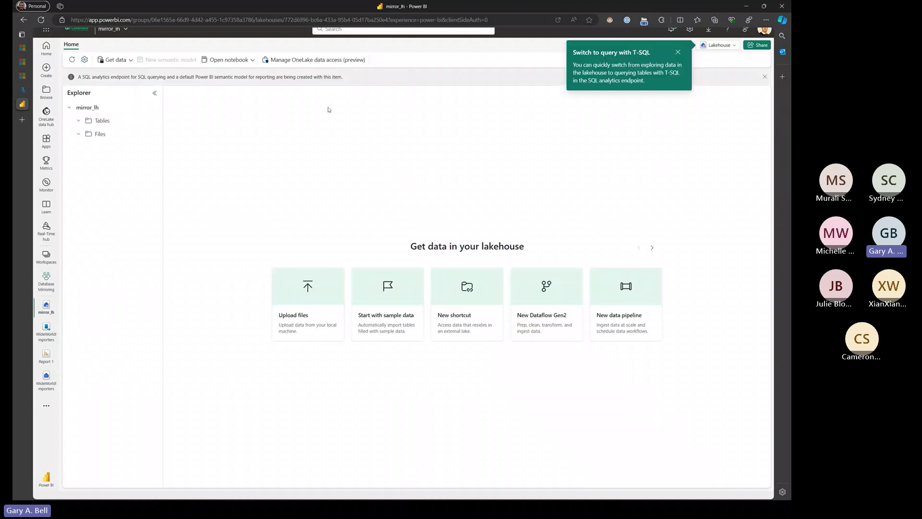
# Step: Start a new Microsoft OneLake shortcut in mirror_lh with the WideWorldImporters mirrored database from the Database Mirroring workspace as source
pyautogui.click(118, 59)
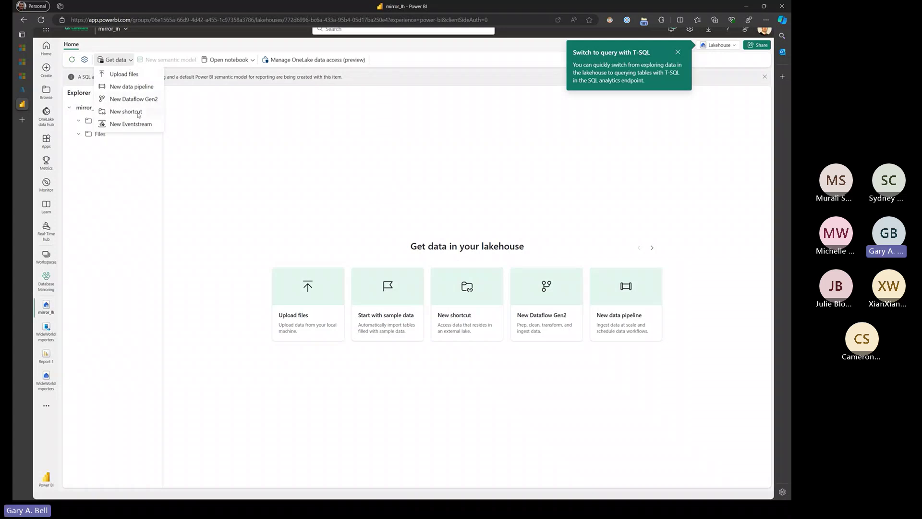
pyautogui.click(138, 113)
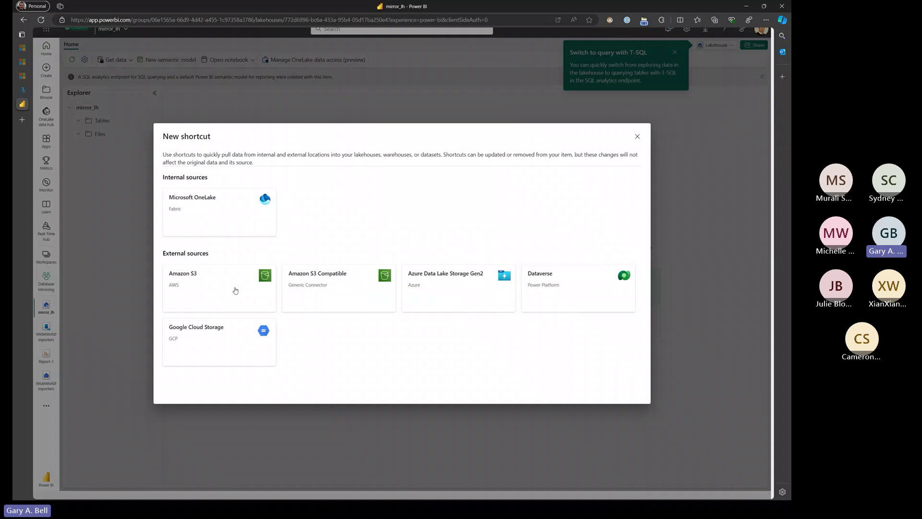
pyautogui.click(203, 215)
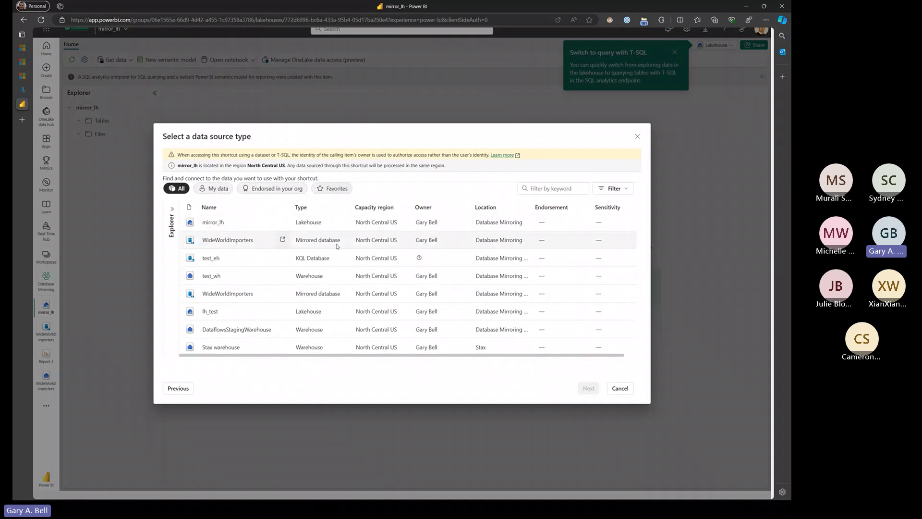
pyautogui.click(231, 241)
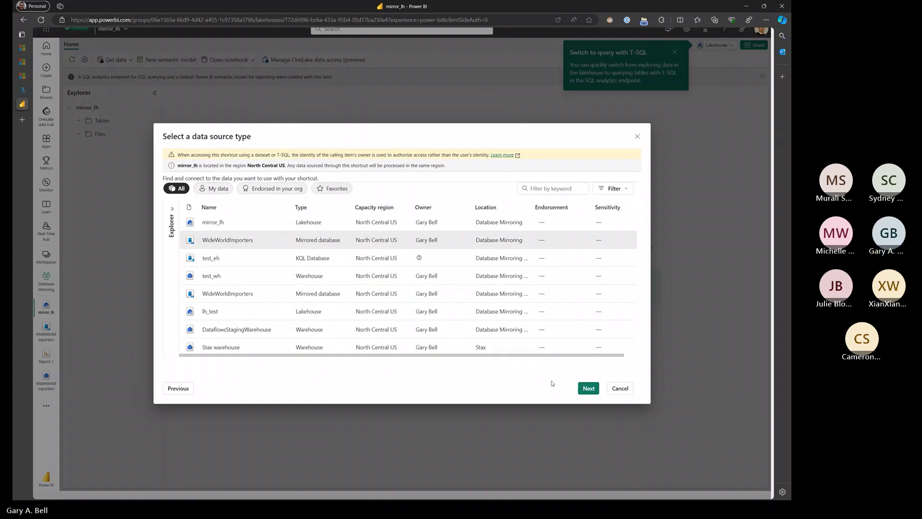
pyautogui.click(584, 388)
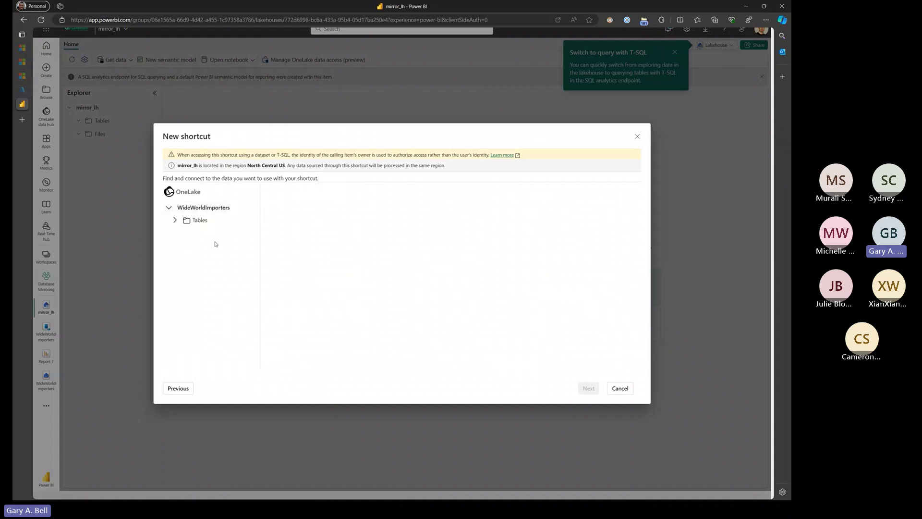
# Step: Create shortcuts to the dbo_Calendar, dbo_Customers, dbo_OrderLines, dbo_Orders and dbo_StockItems tables
pyautogui.click(175, 219)
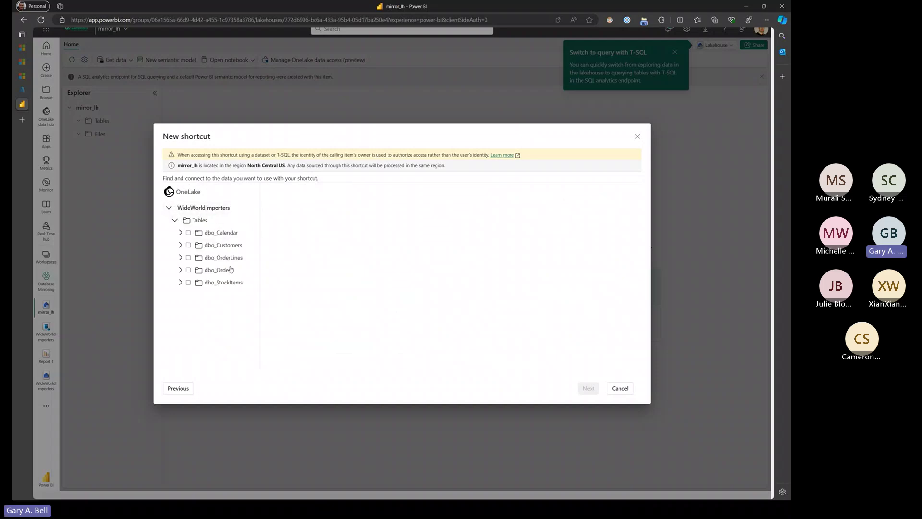
pyautogui.click(188, 232)
pyautogui.click(188, 245)
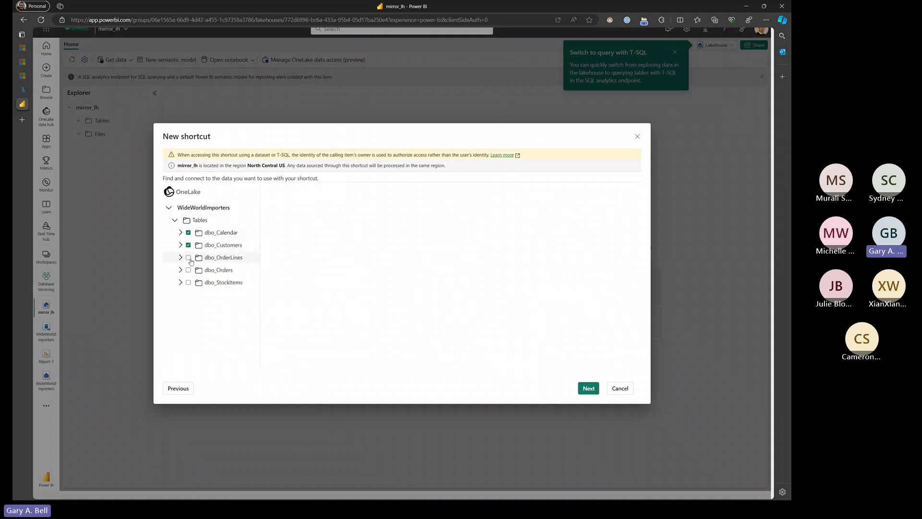
pyautogui.click(188, 258)
pyautogui.click(188, 270)
pyautogui.click(188, 282)
pyautogui.click(589, 388)
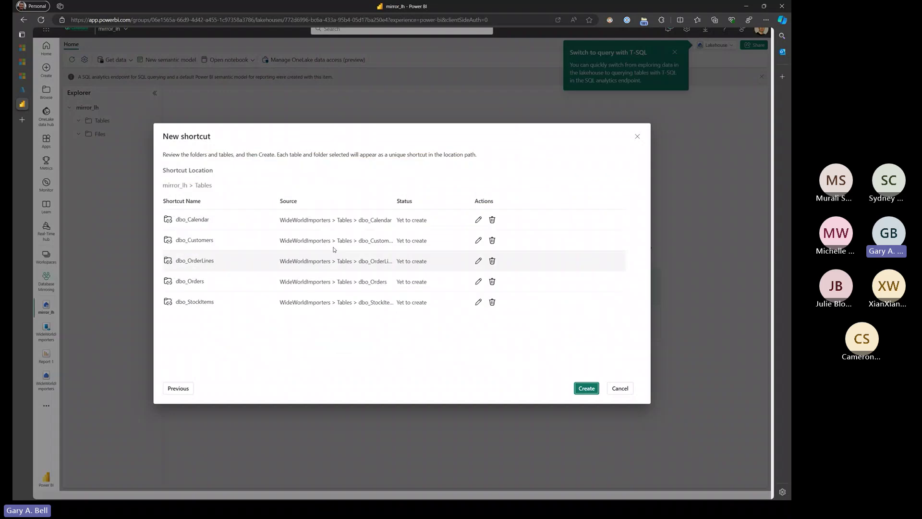
pyautogui.click(577, 391)
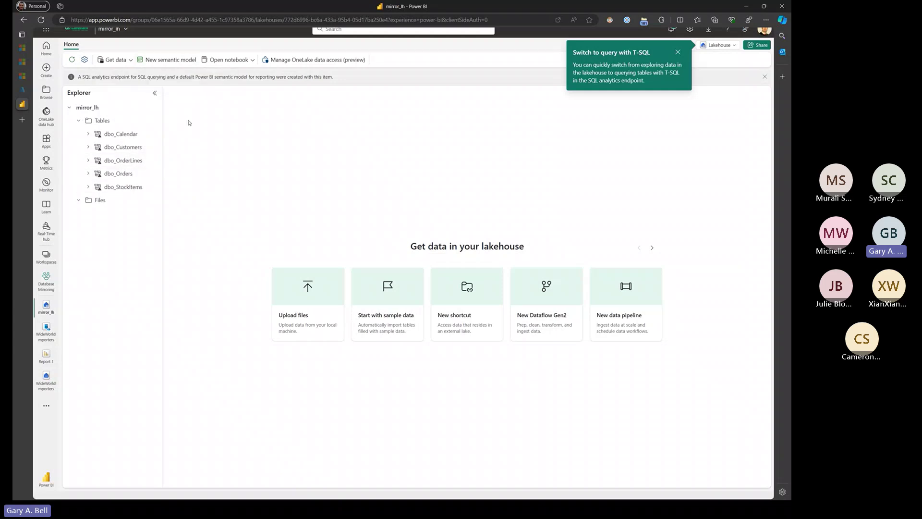
# Step: Create a new notebook from the mirror_lh lakehouse
pyautogui.click(153, 137)
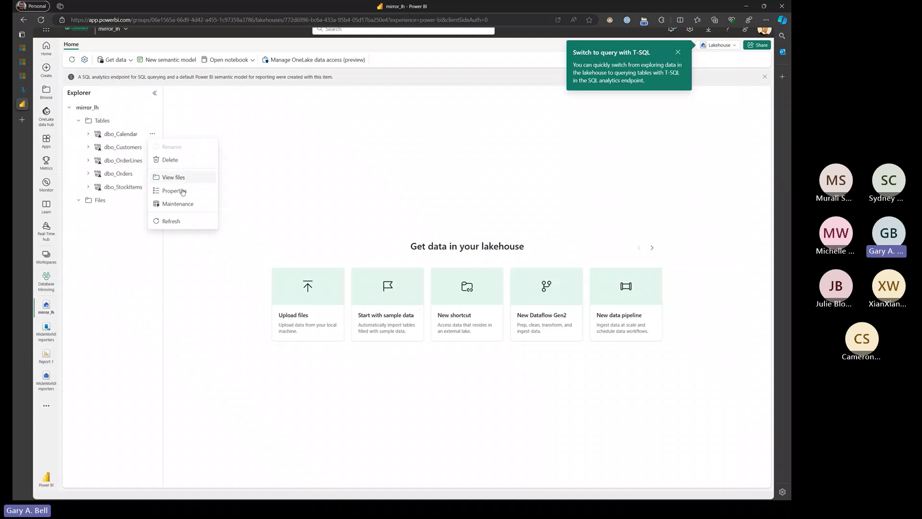
pyautogui.click(311, 183)
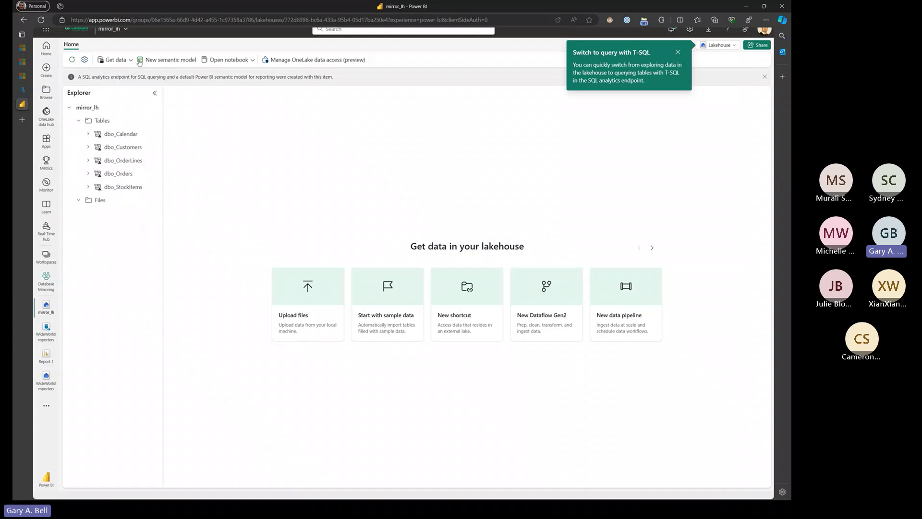
pyautogui.click(246, 61)
pyautogui.click(234, 90)
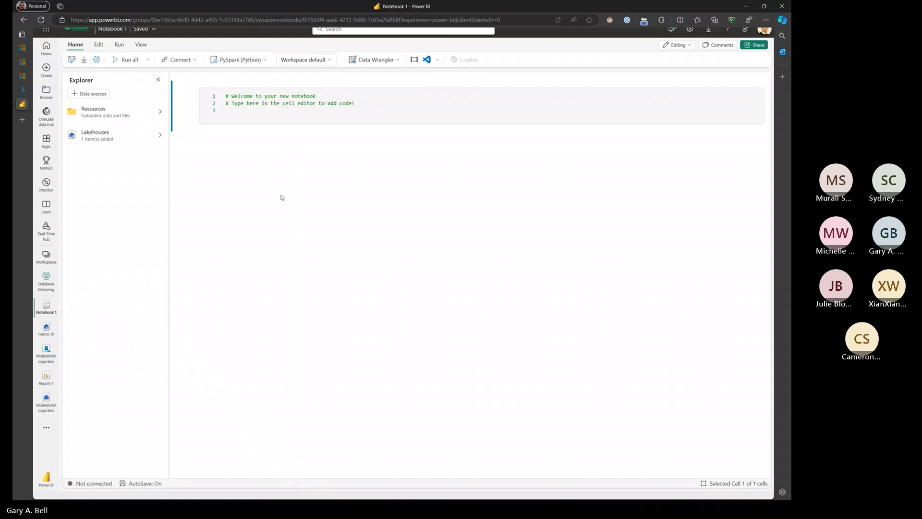
# Step: Load dbo_Orders from mirror_lh into a new Spark cell and run its SELECT query limited to 1000 rows
pyautogui.click(160, 137)
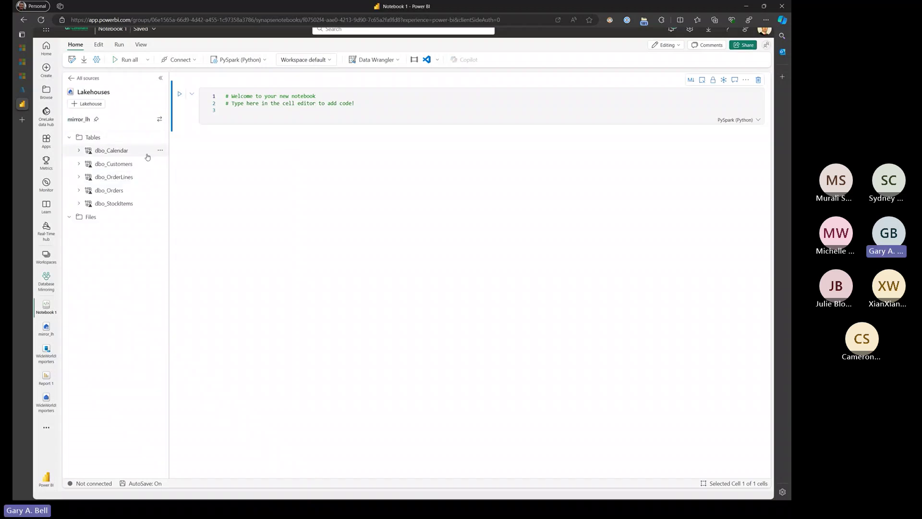
pyautogui.click(158, 191)
pyautogui.moveTo(214, 204)
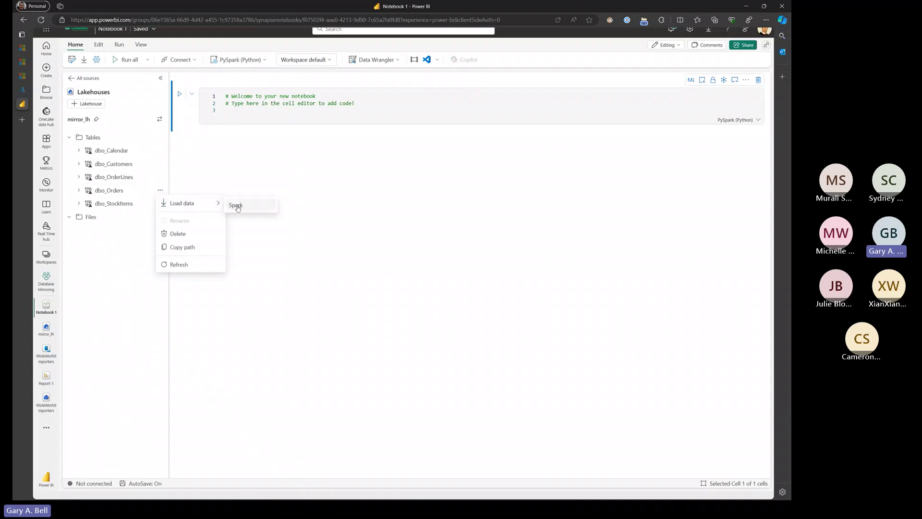
pyautogui.click(236, 205)
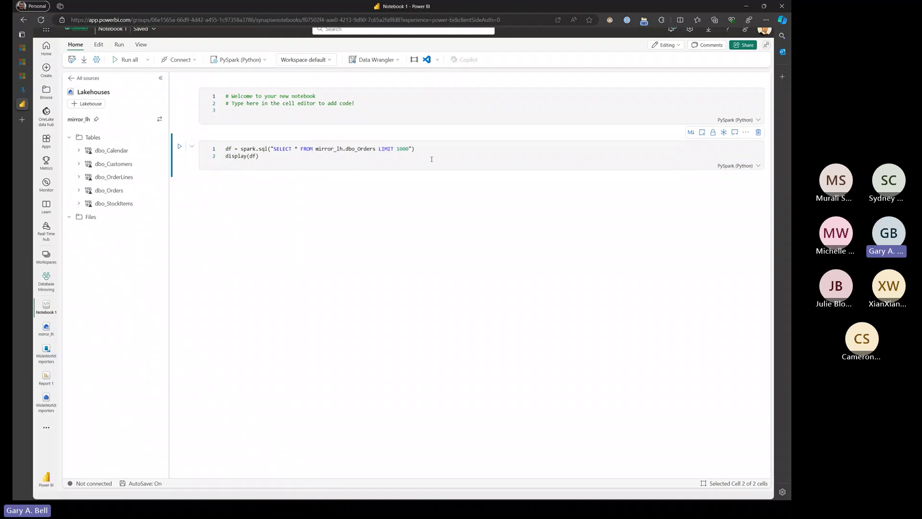
pyautogui.moveTo(254, 154); pyautogui.dragTo(347, 149)
pyautogui.click(315, 149)
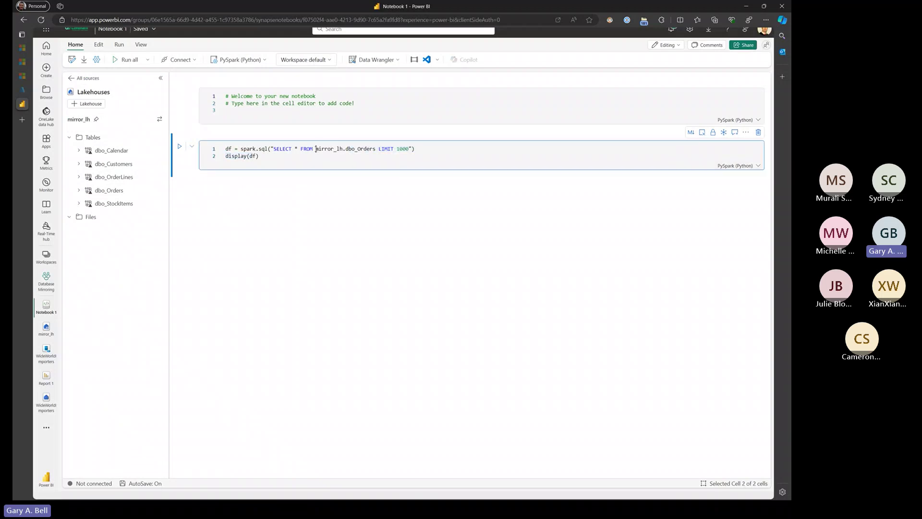
pyautogui.click(260, 157)
pyautogui.click(185, 148)
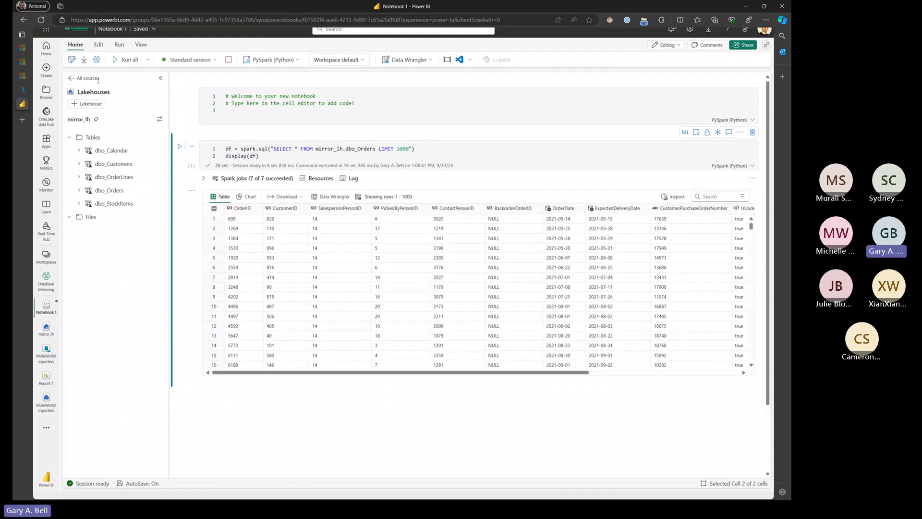
# Step: Return to the Database Mirroring workspace and review all the item types that can be created, from Data Factory to Power BI
pyautogui.click(47, 279)
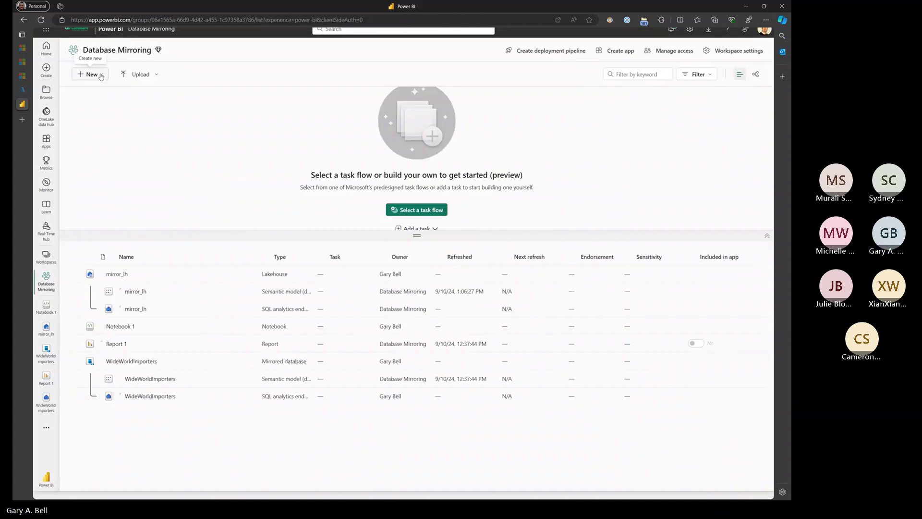
pyautogui.click(106, 76)
pyautogui.click(110, 223)
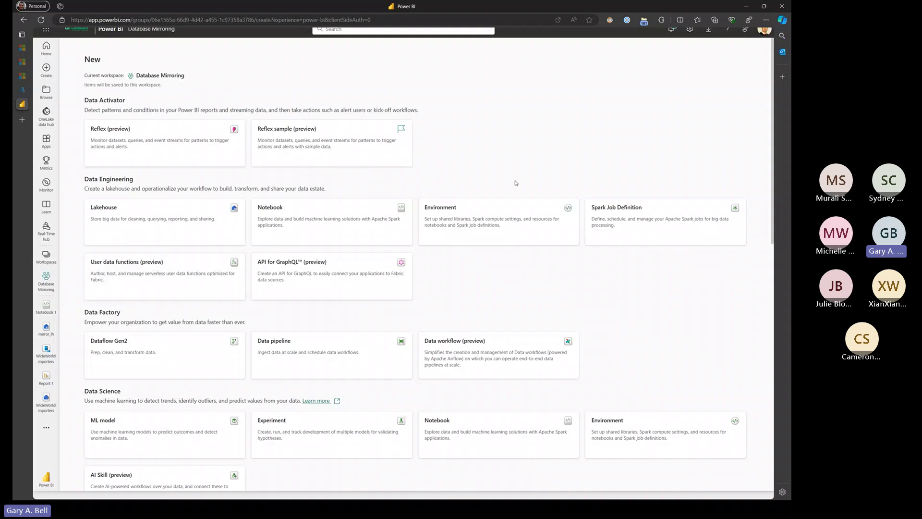
pyautogui.scroll(-4, 269, 308)
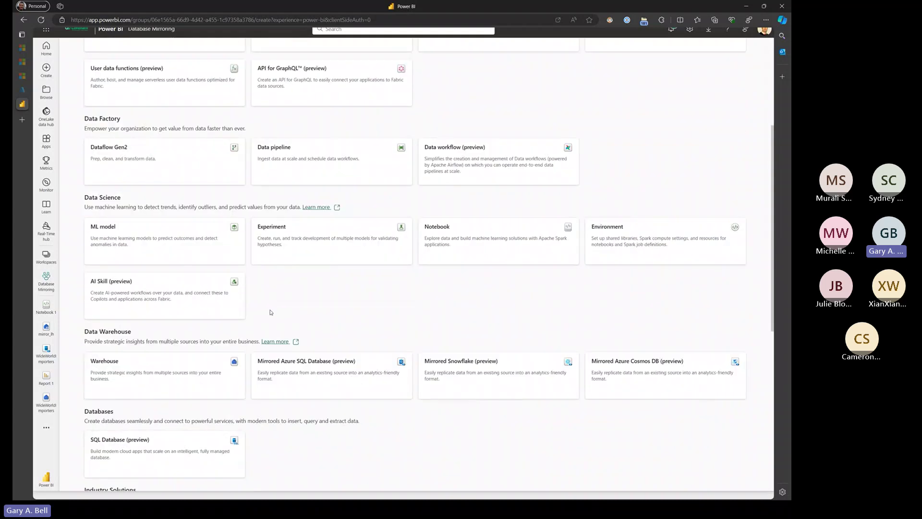
pyautogui.scroll(-7, 271, 312)
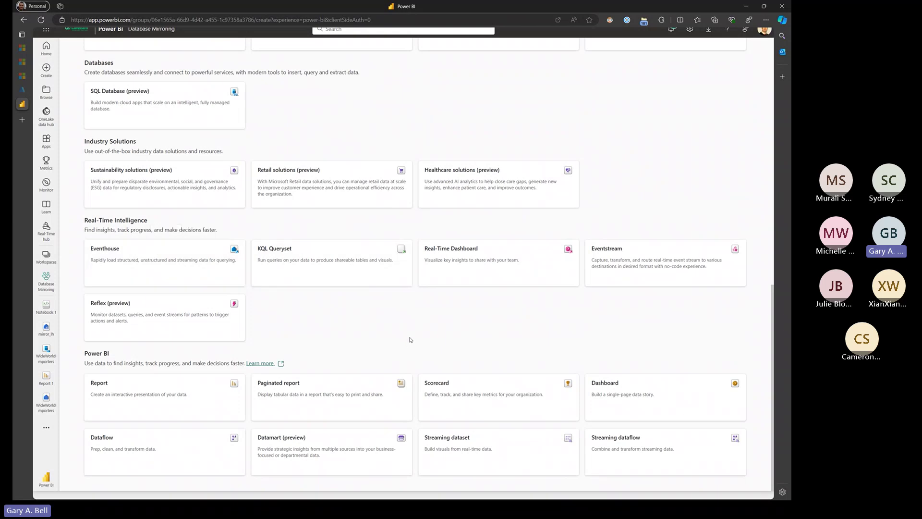
pyautogui.scroll(10, 410, 341)
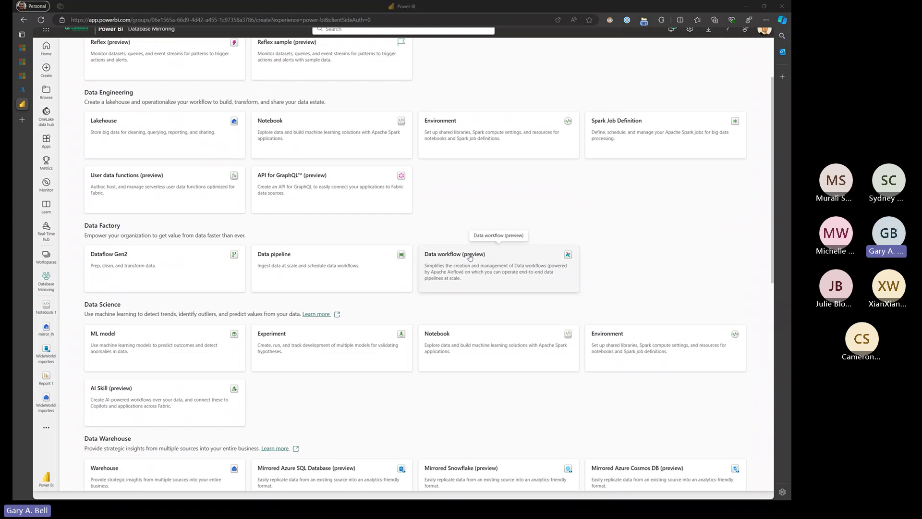
pyautogui.hotkey('alt', 'Tab')
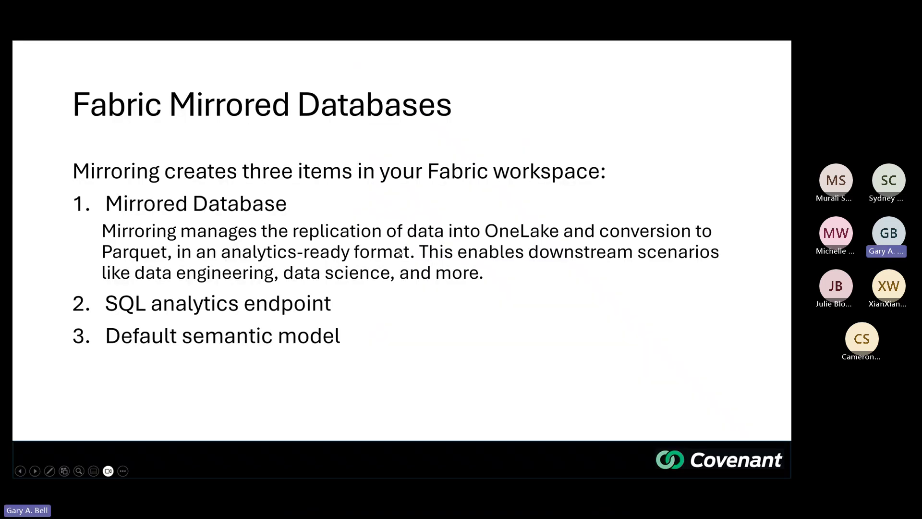
pyautogui.press('Right')
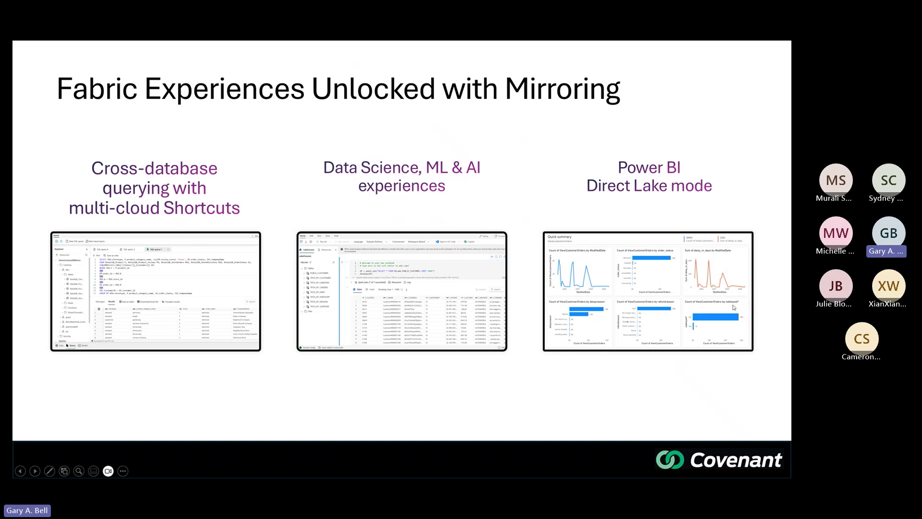
pyautogui.click(648, 281)
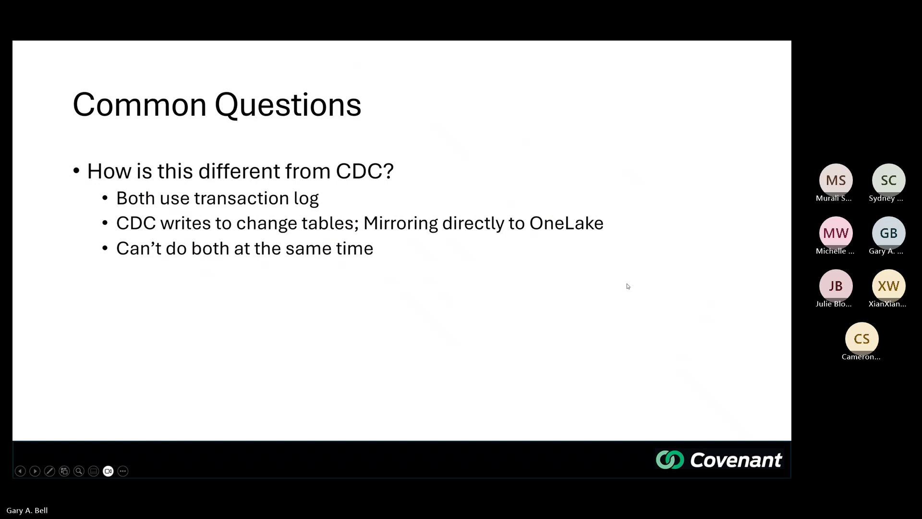